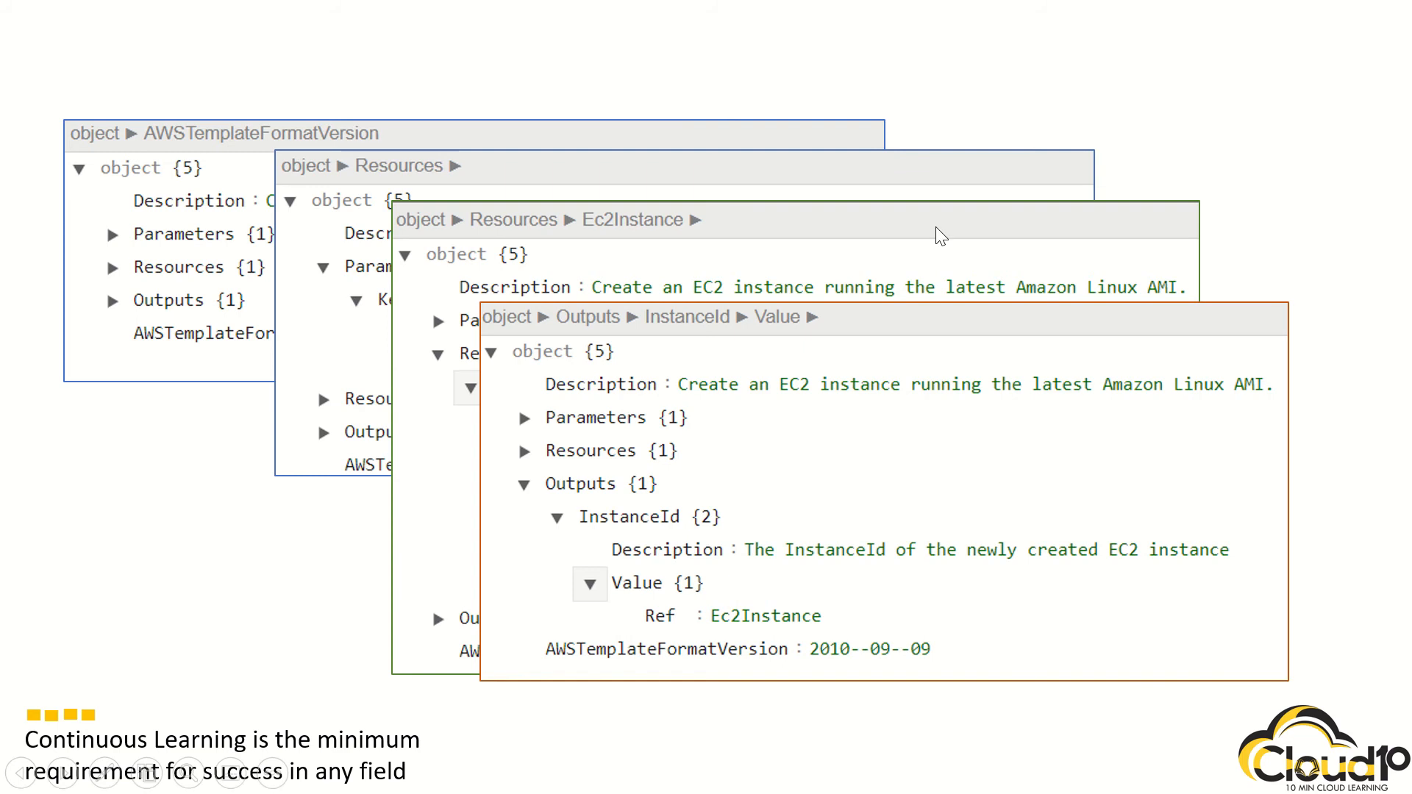
Step: Switch from the PowerPoint template slide to the AWS CloudFormation console in the browser
mouse_move(489, 4)
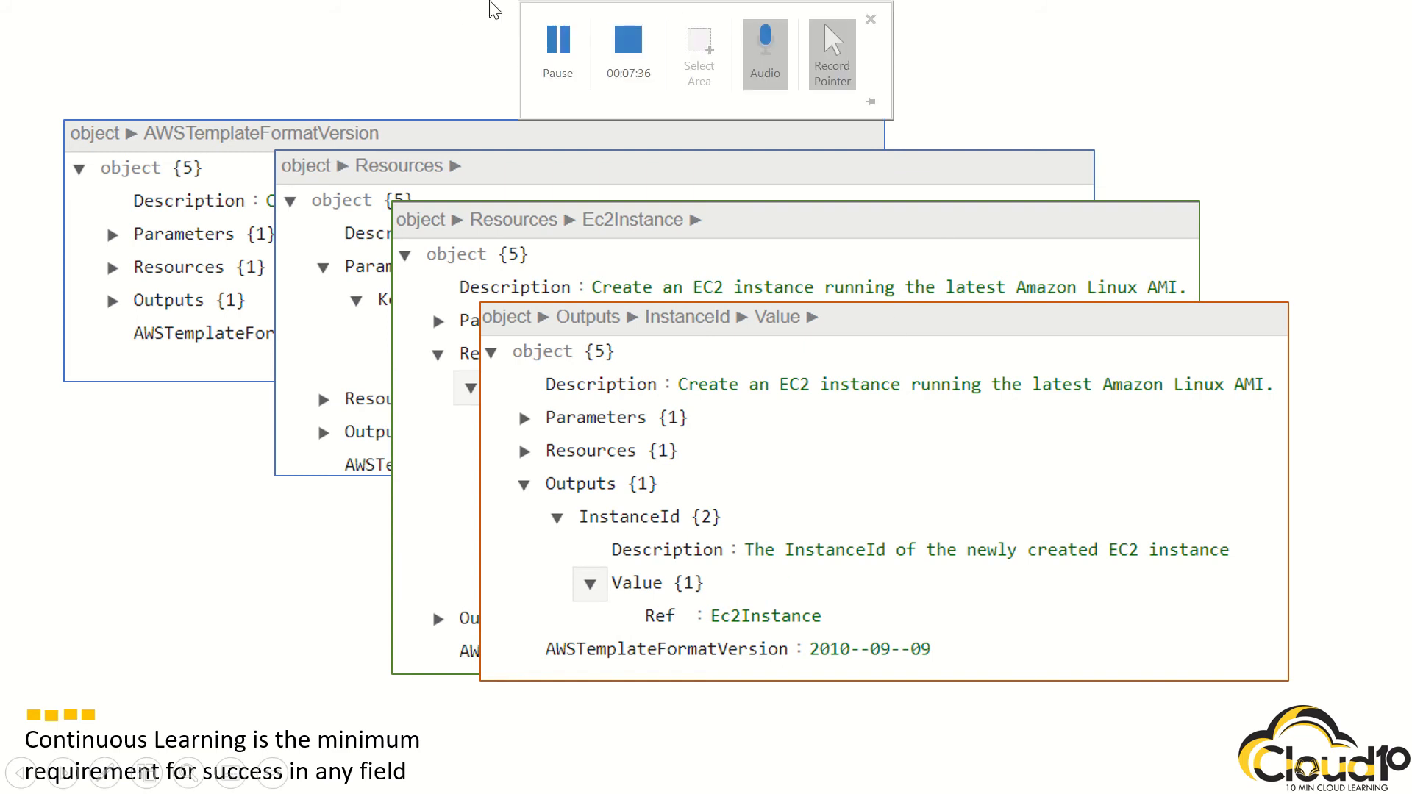
left_click(566, 32)
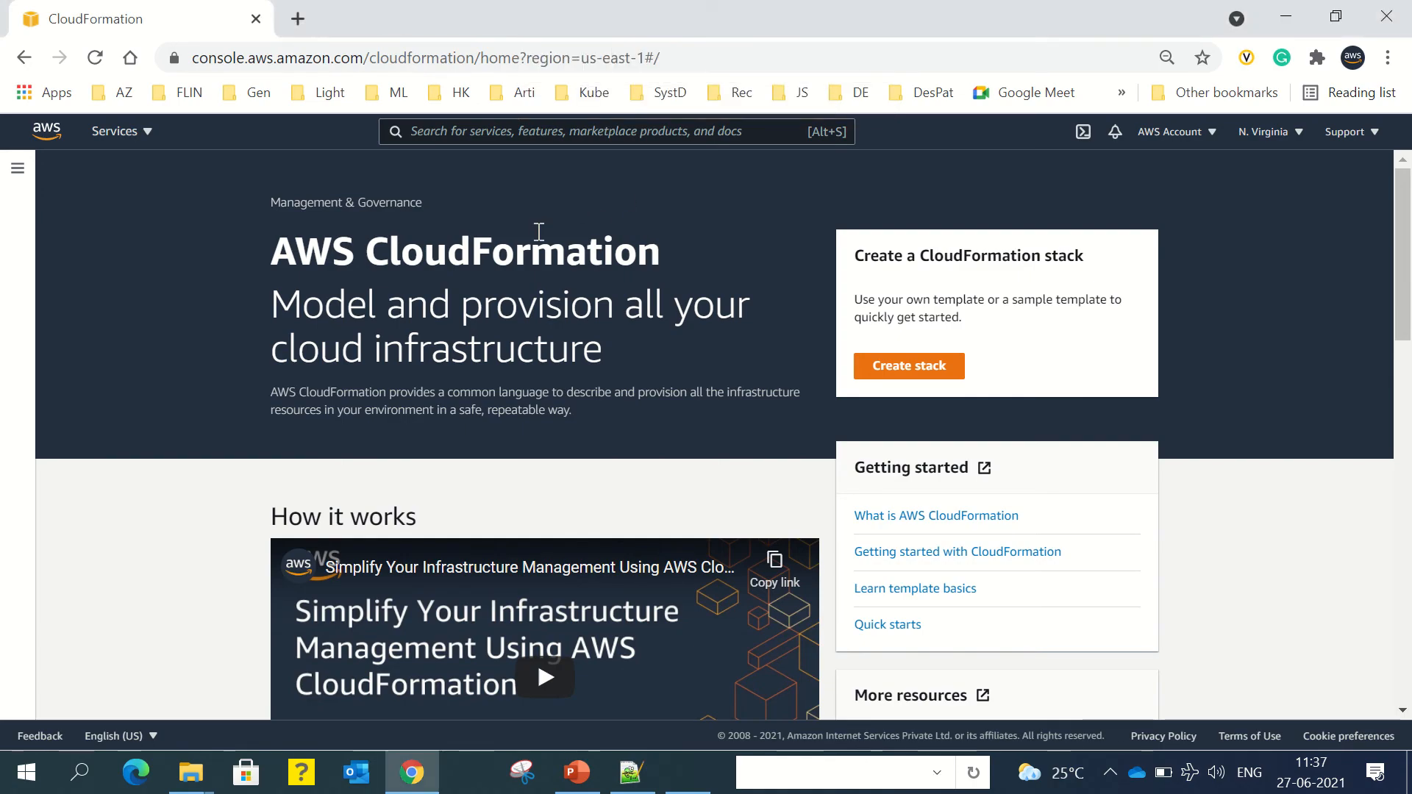
Step: Search 'cloudform', open CloudFormation, and begin Create stack at the Specify template step
left_click(515, 130)
type("clo")
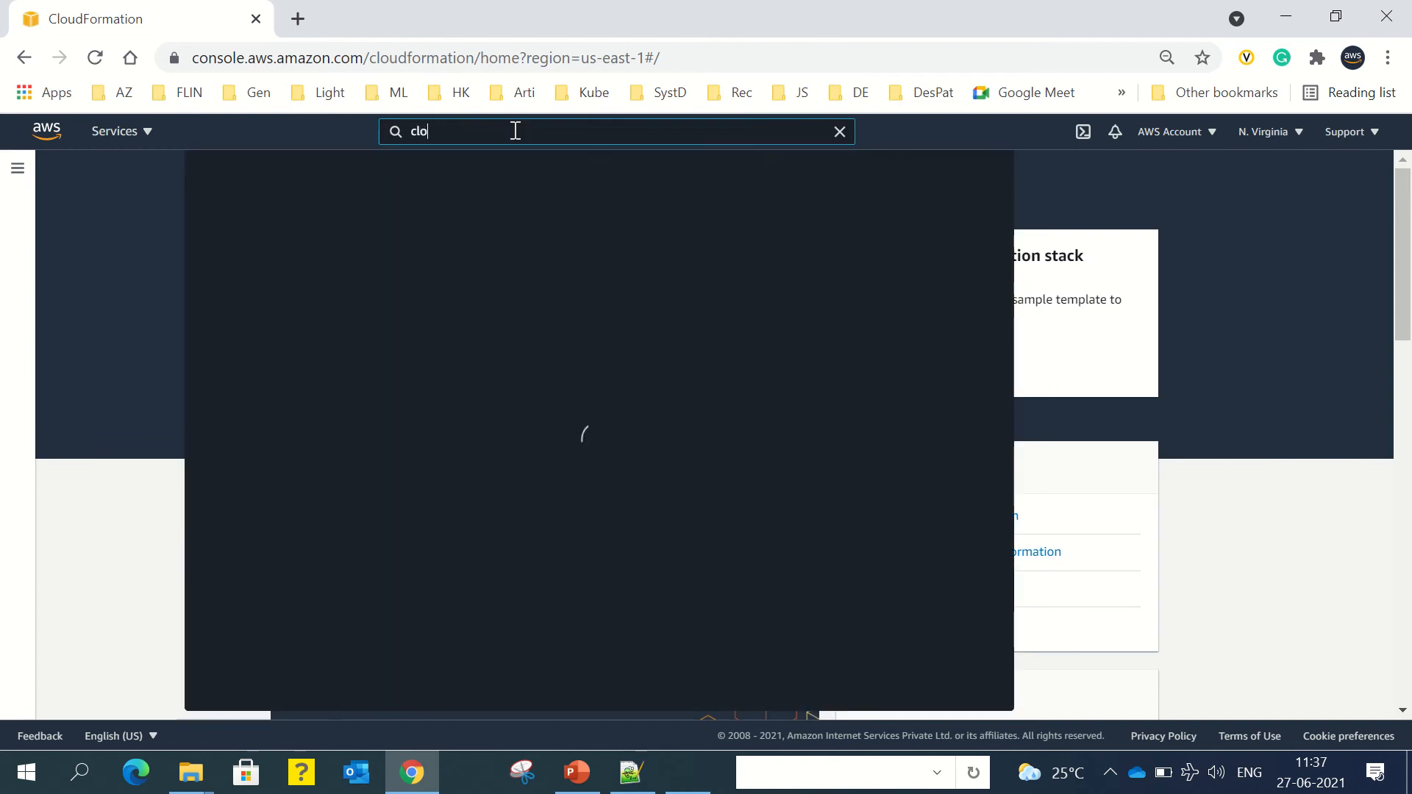
type("udform")
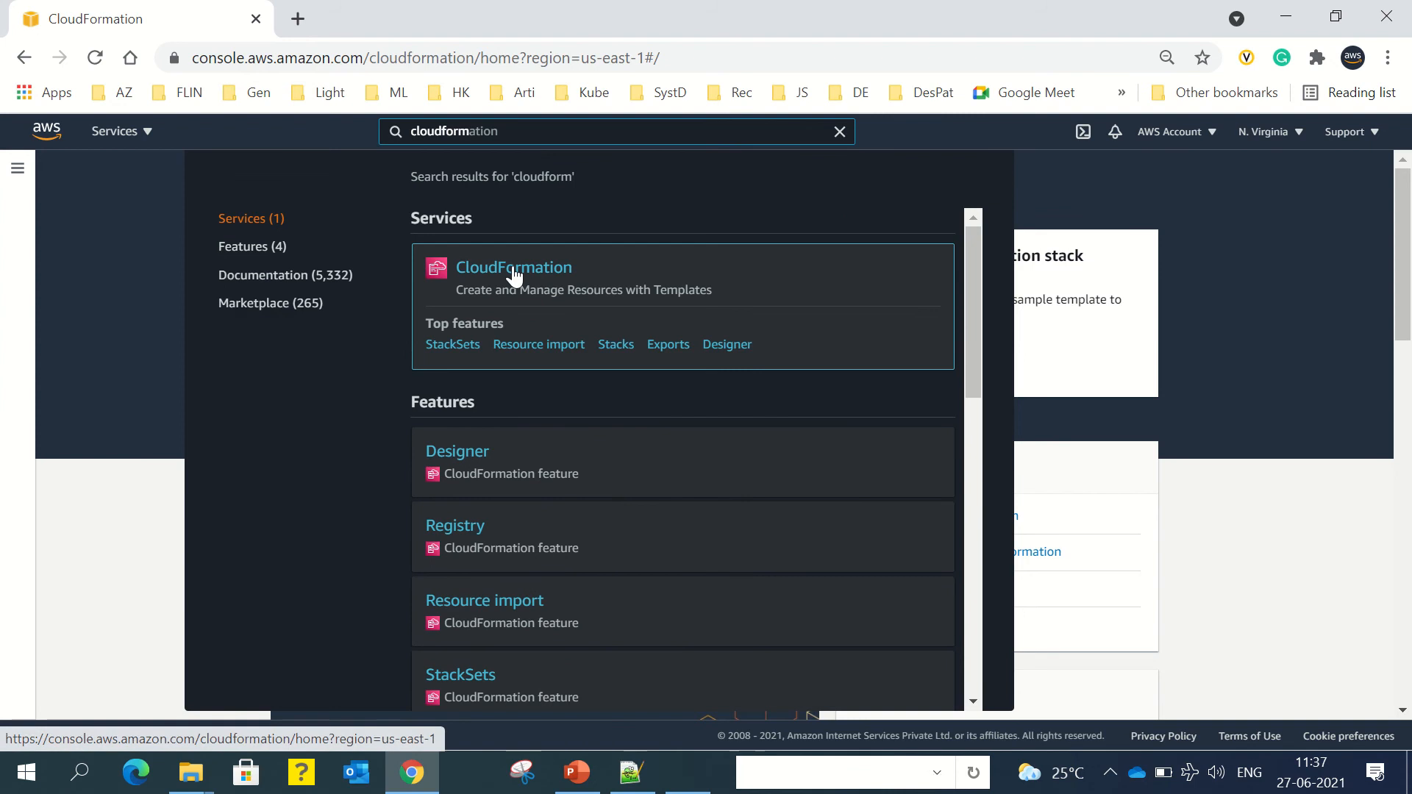
left_click(514, 269)
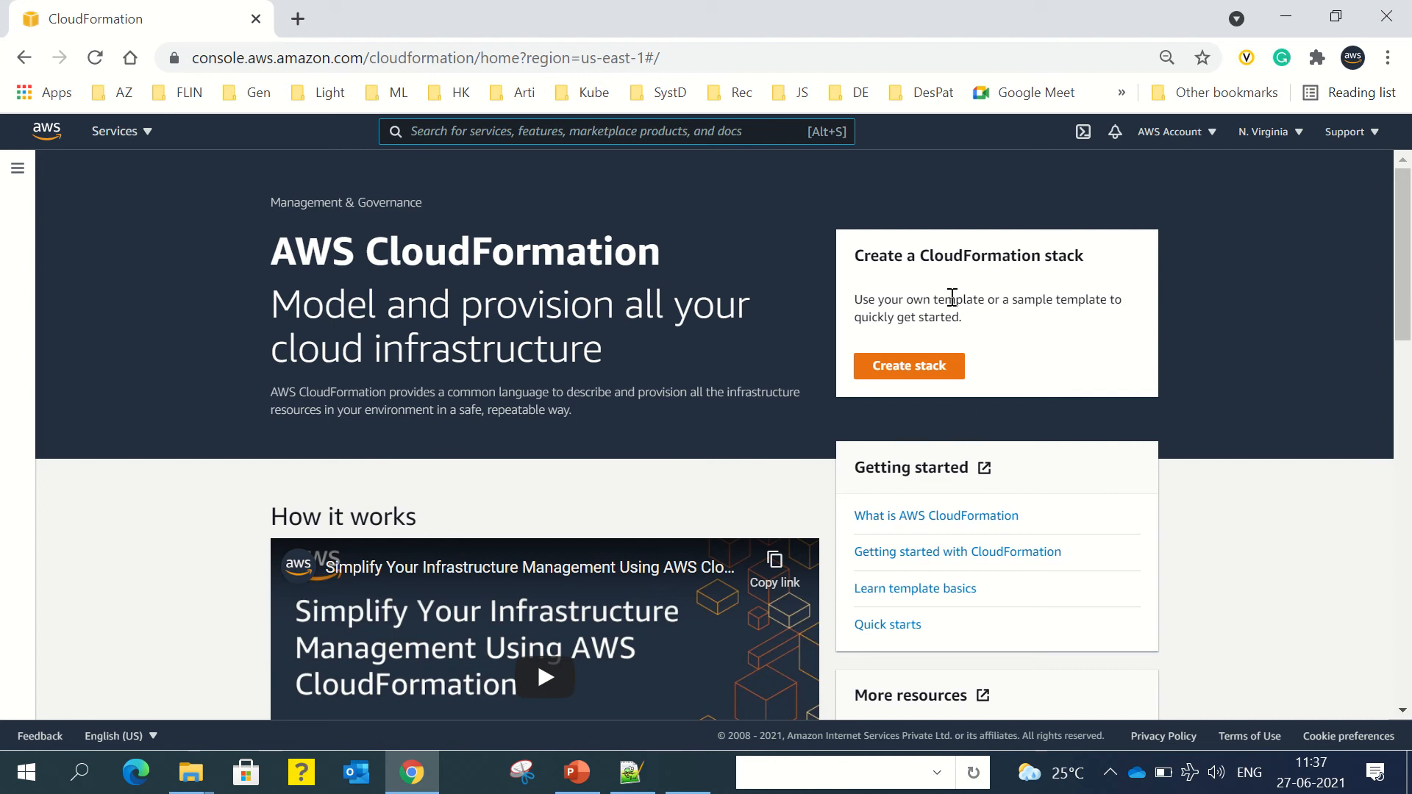
left_click(895, 368)
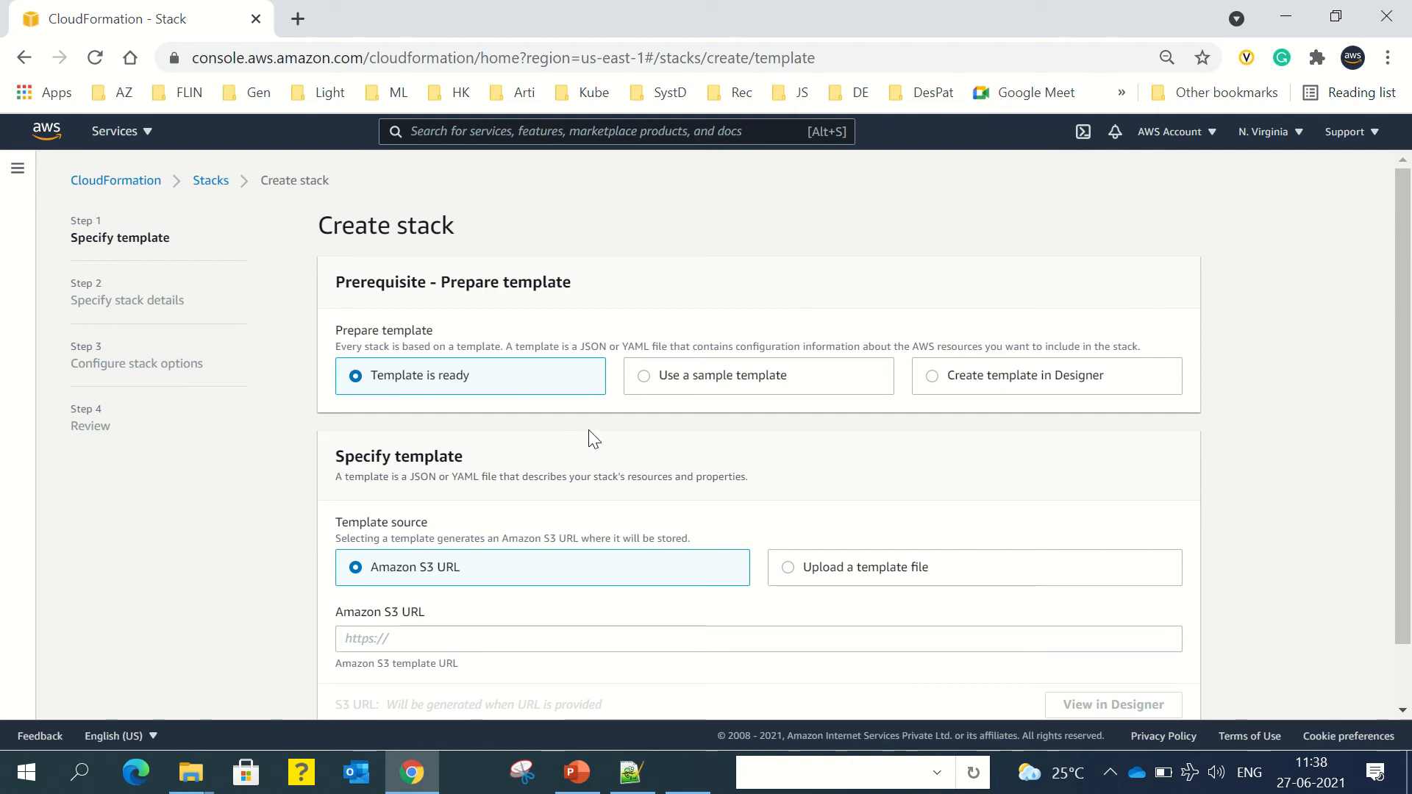
Step: Select 'Create template in Designer' and launch Designer with a blank new.template
scroll(945, 397, "down", 1)
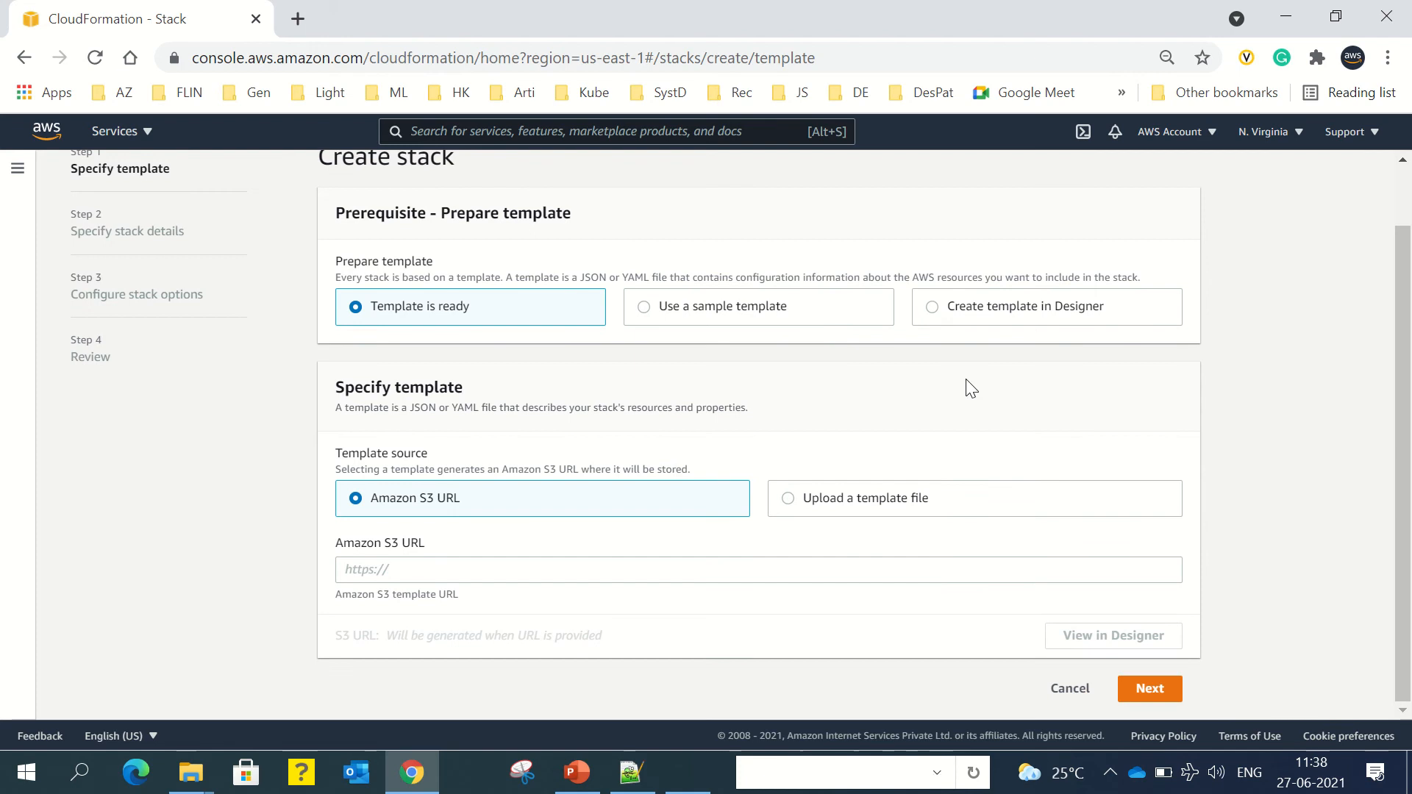
left_click(936, 314)
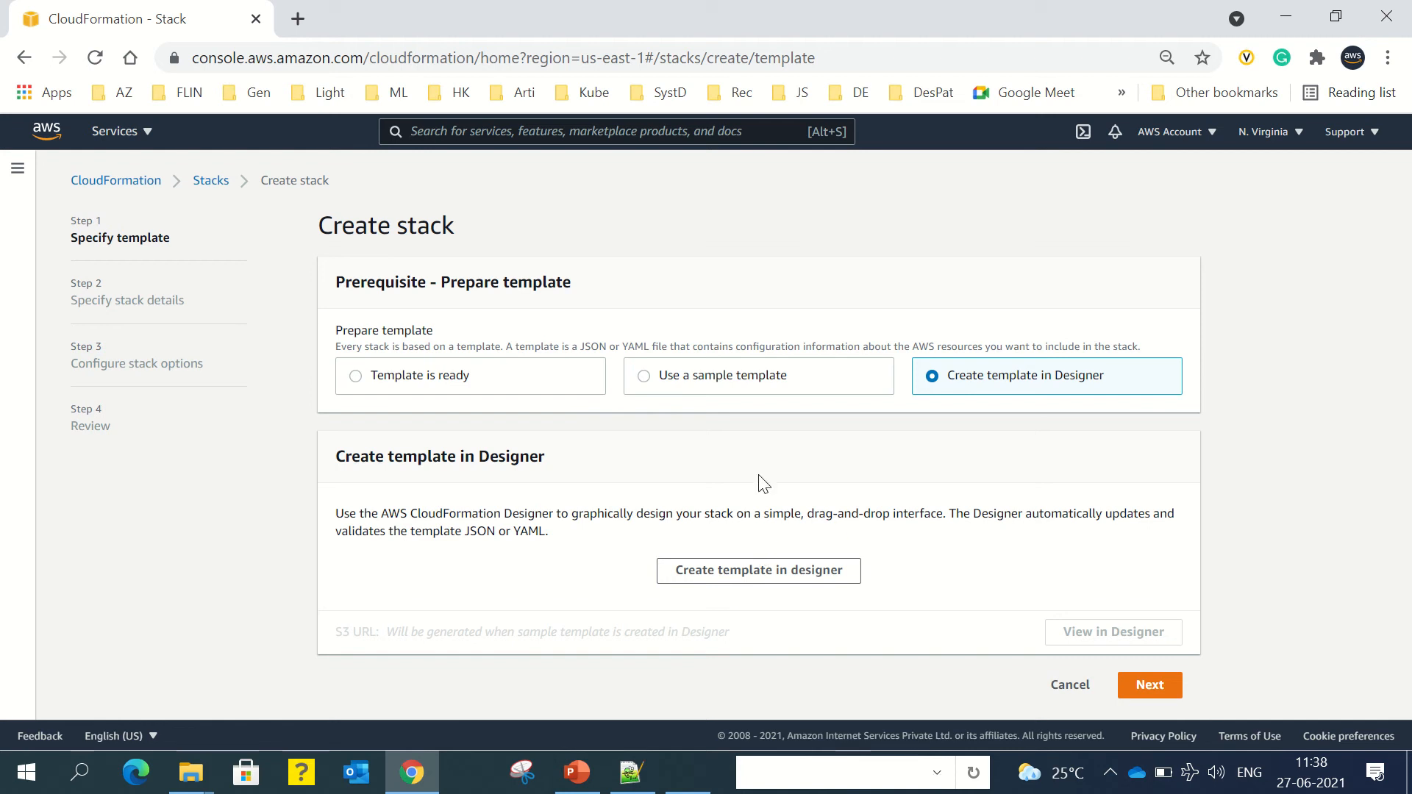
left_click(752, 577)
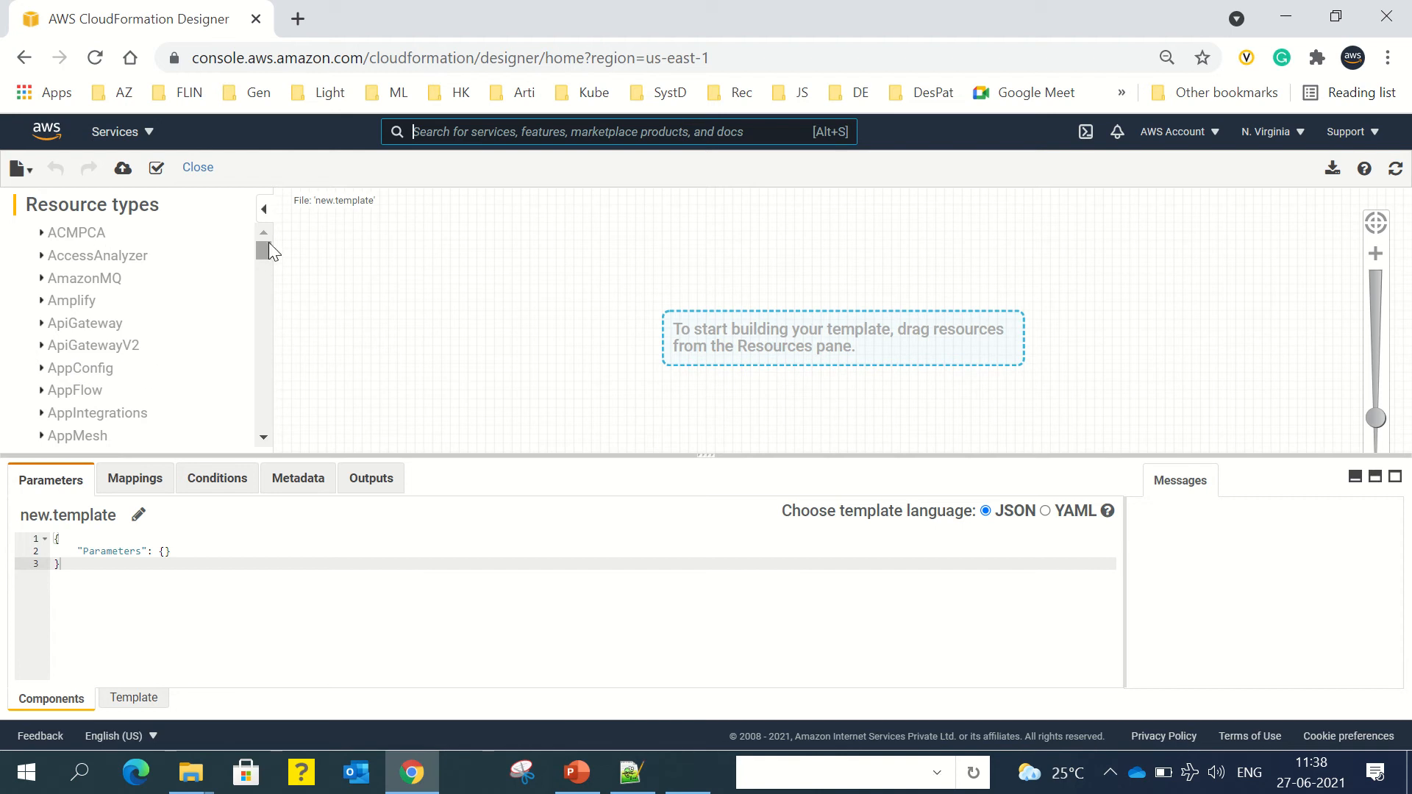
Step: Expand the EC2 resource types and drop an Instance (EC2I570J3) onto the Designer canvas
left_click_drag(265, 251, 260, 302)
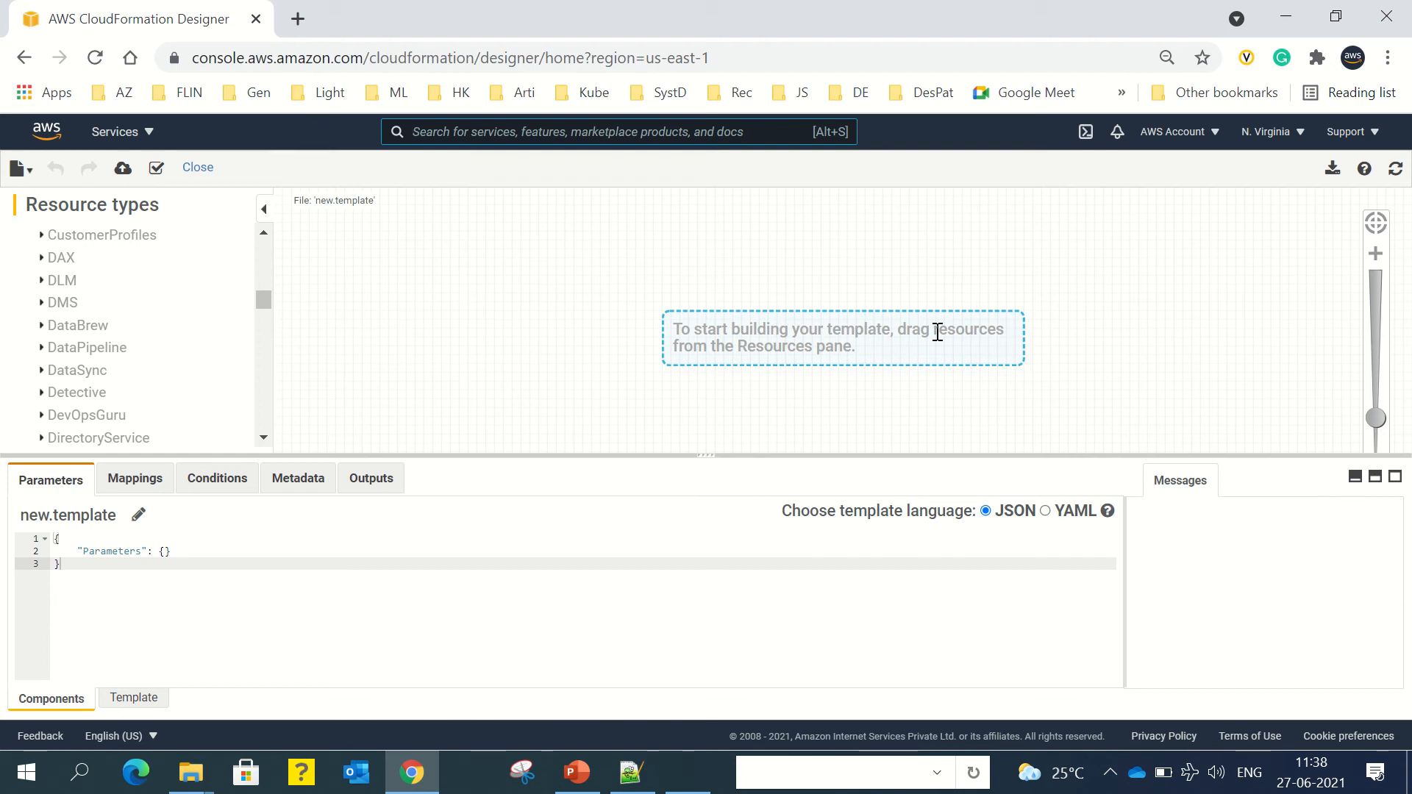
mouse_move(264, 297)
left_mouse_down()
mouse_move(259, 254)
mouse_move(250, 304)
left_mouse_up()
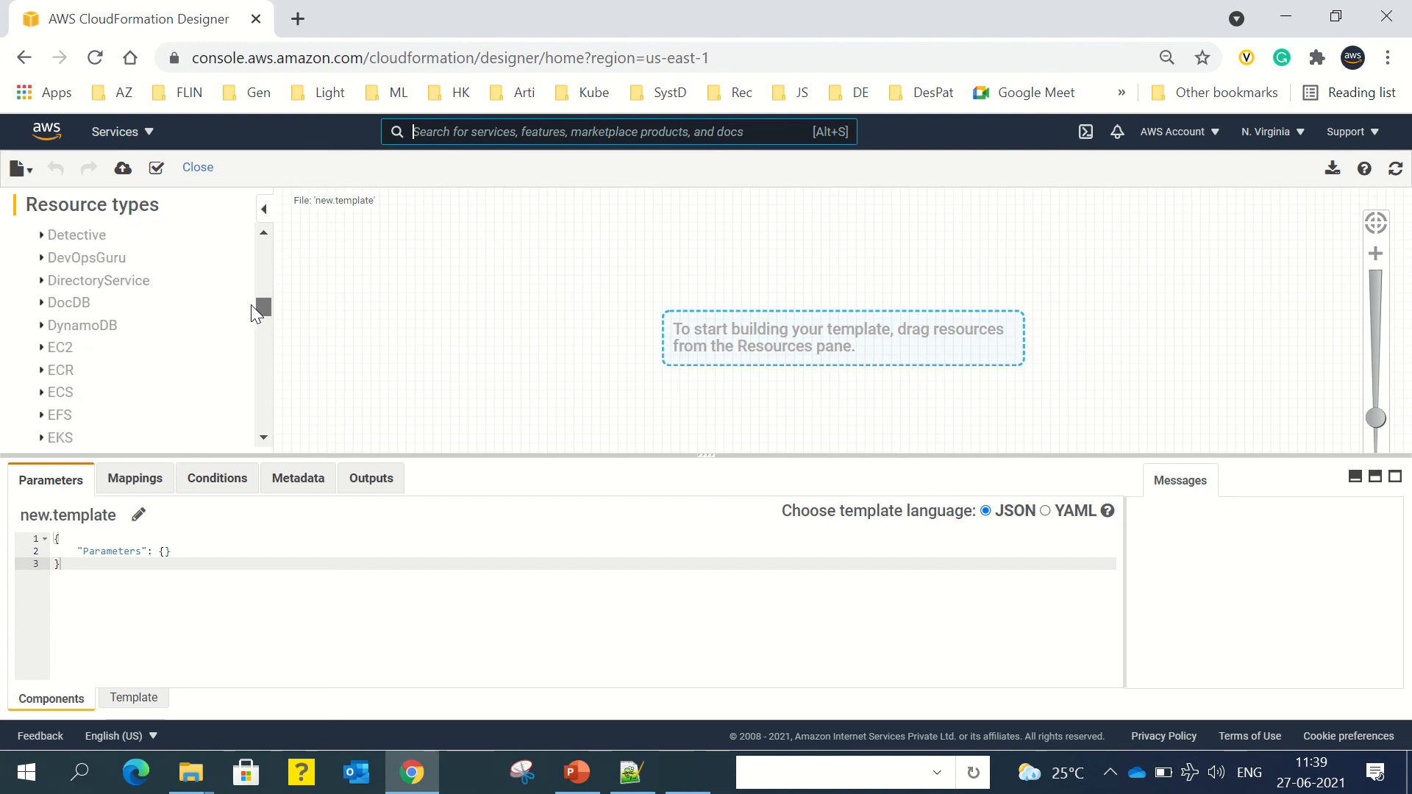
left_click(42, 347)
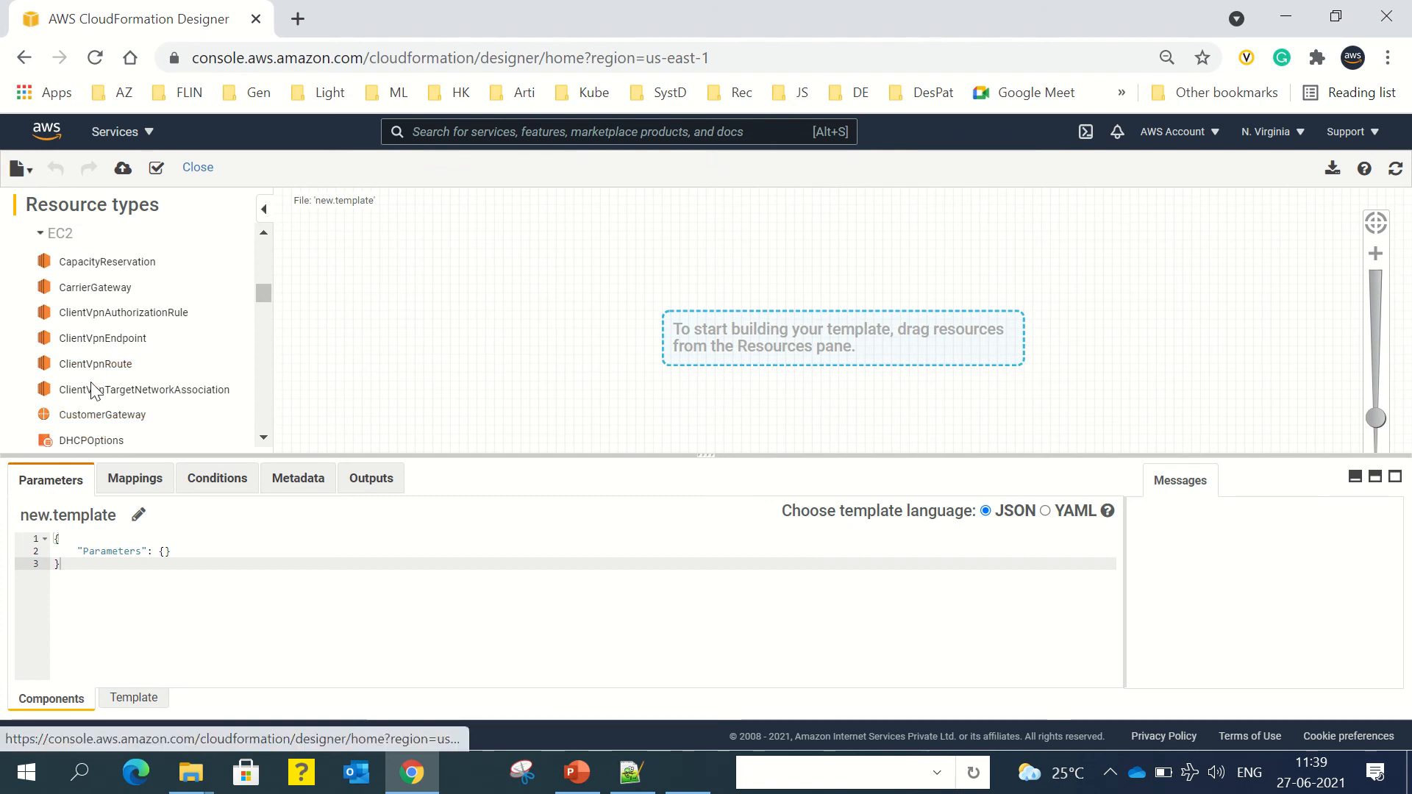
scroll(92, 390, "down", 2)
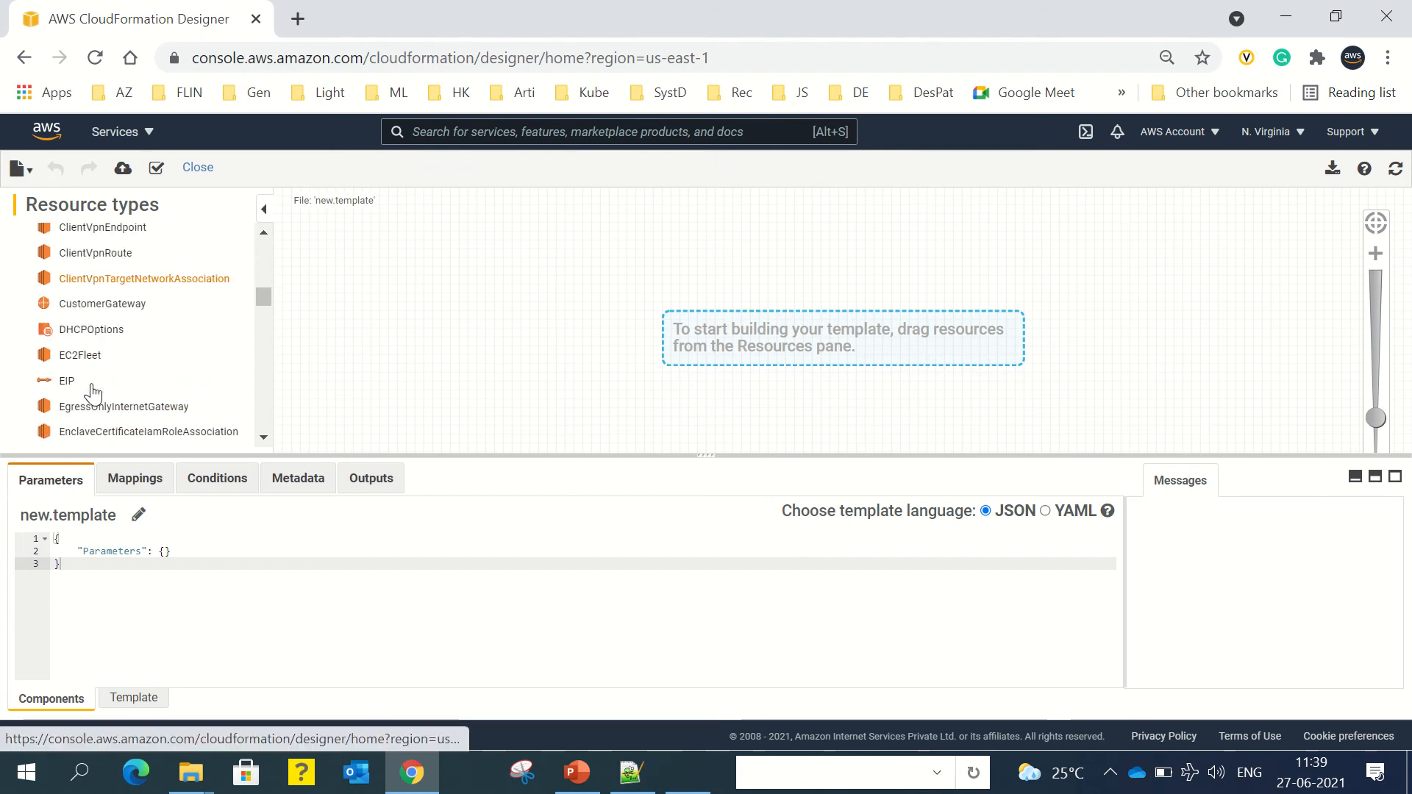
scroll(91, 390, "down", 2)
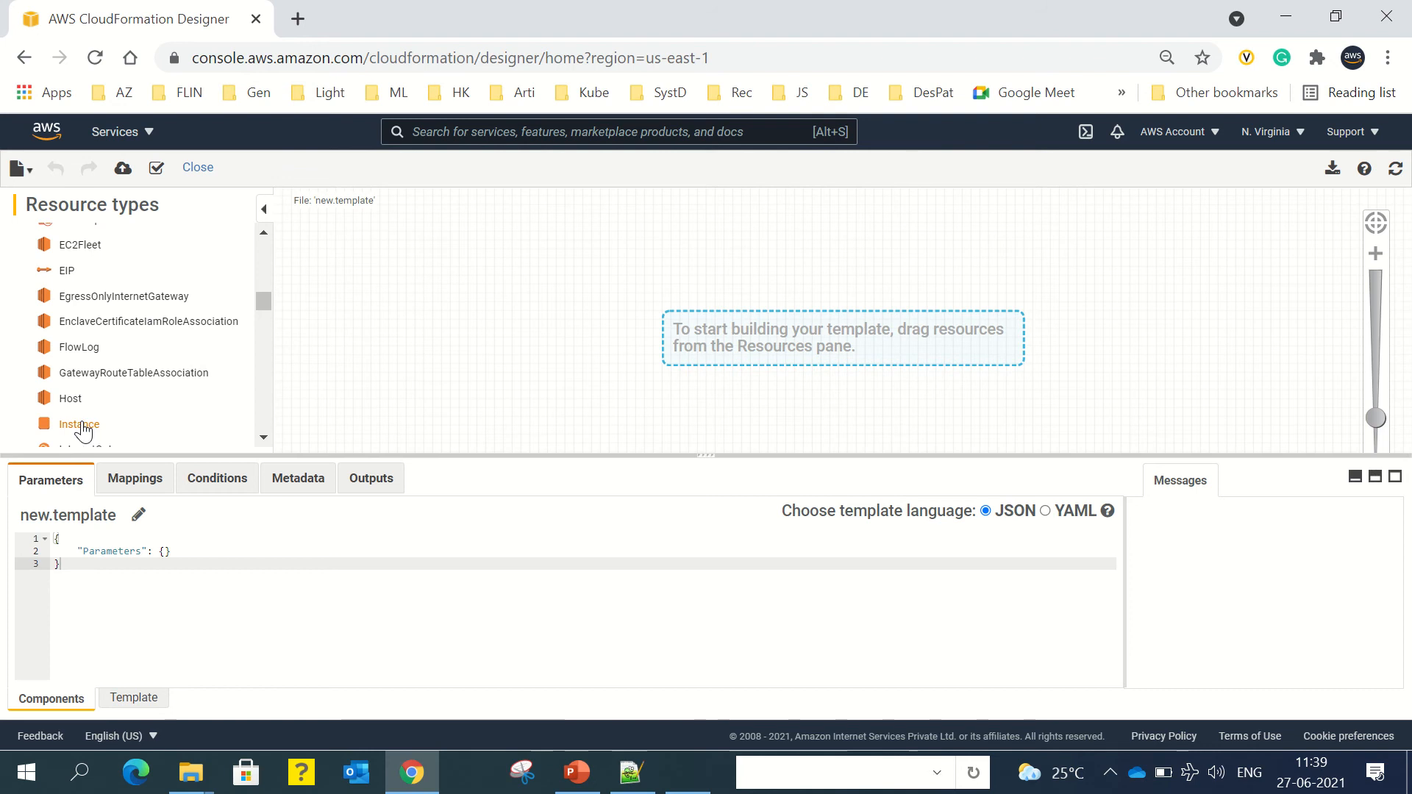
left_click_drag(83, 429, 442, 353)
left_click_drag(503, 318, 520, 312)
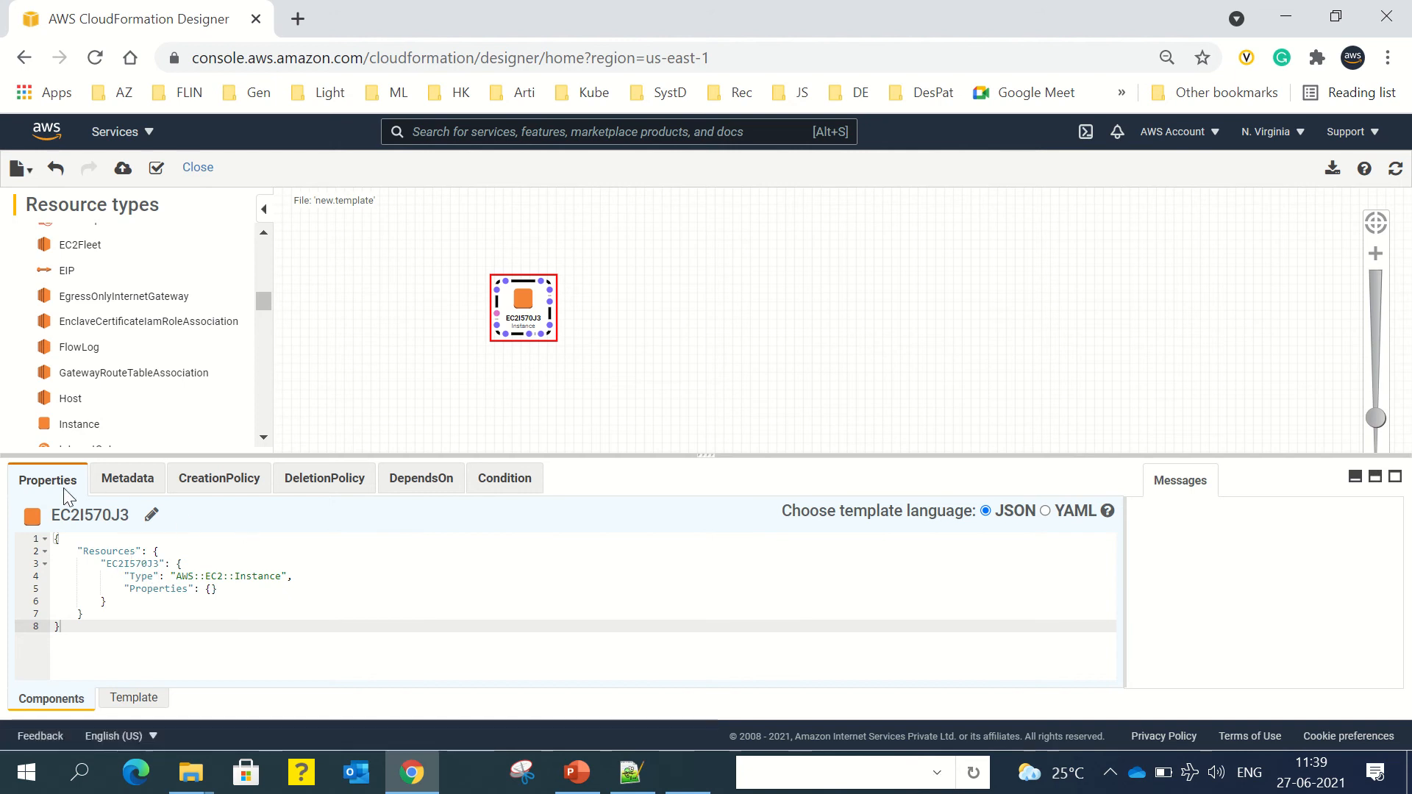
Step: Step through EC2I570J3's Metadata, CreationPolicy, DeletionPolicy, DependsOn and Condition sections
left_click(122, 487)
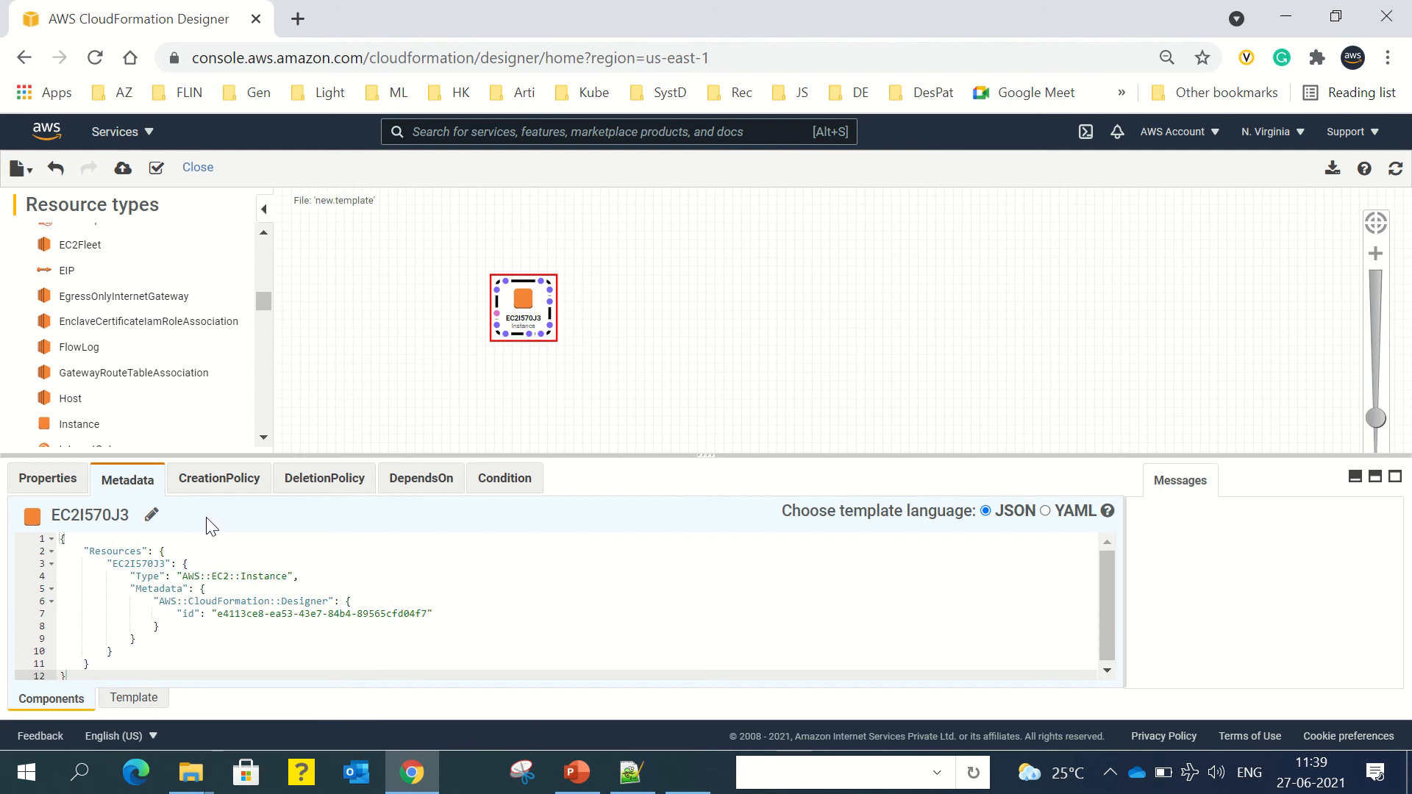
left_click(216, 482)
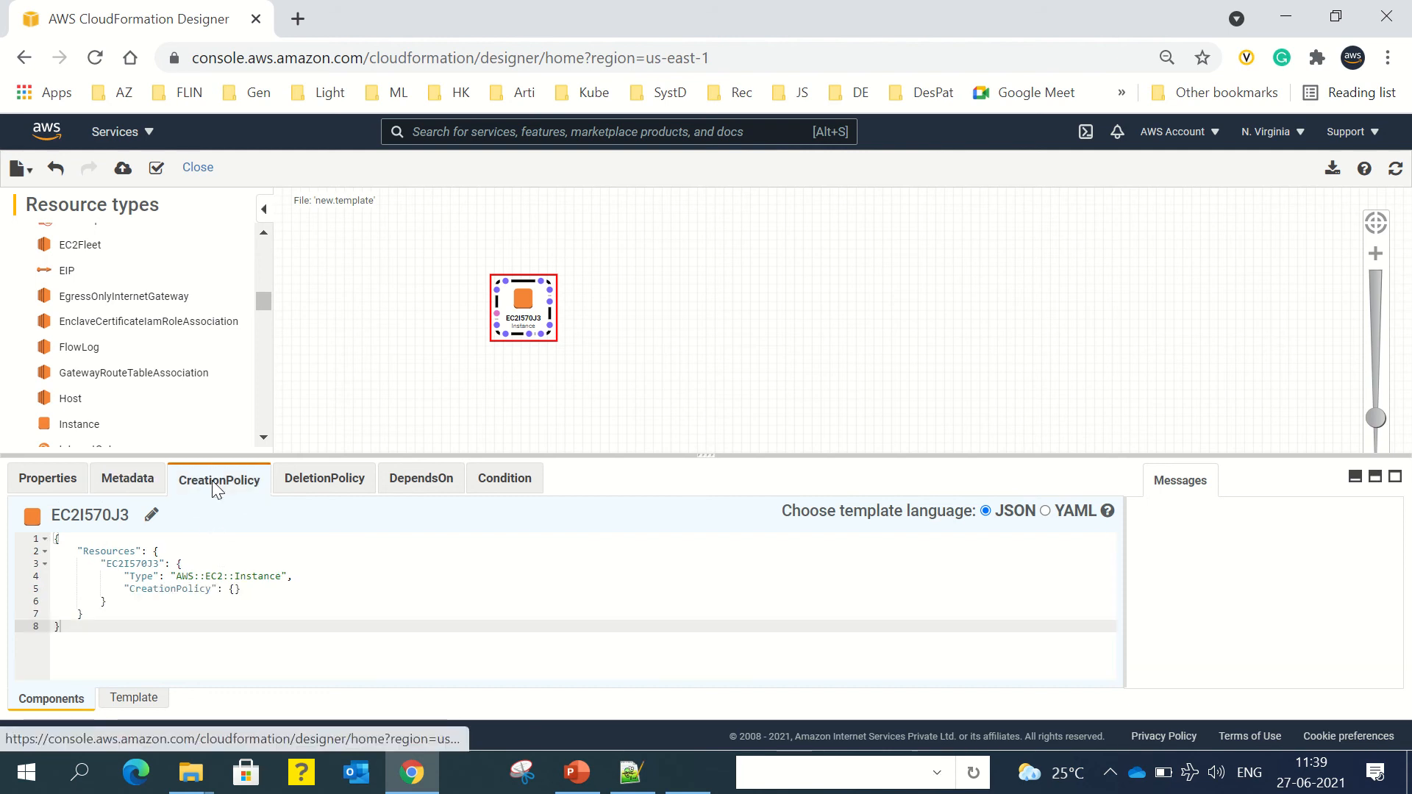
left_click(316, 489)
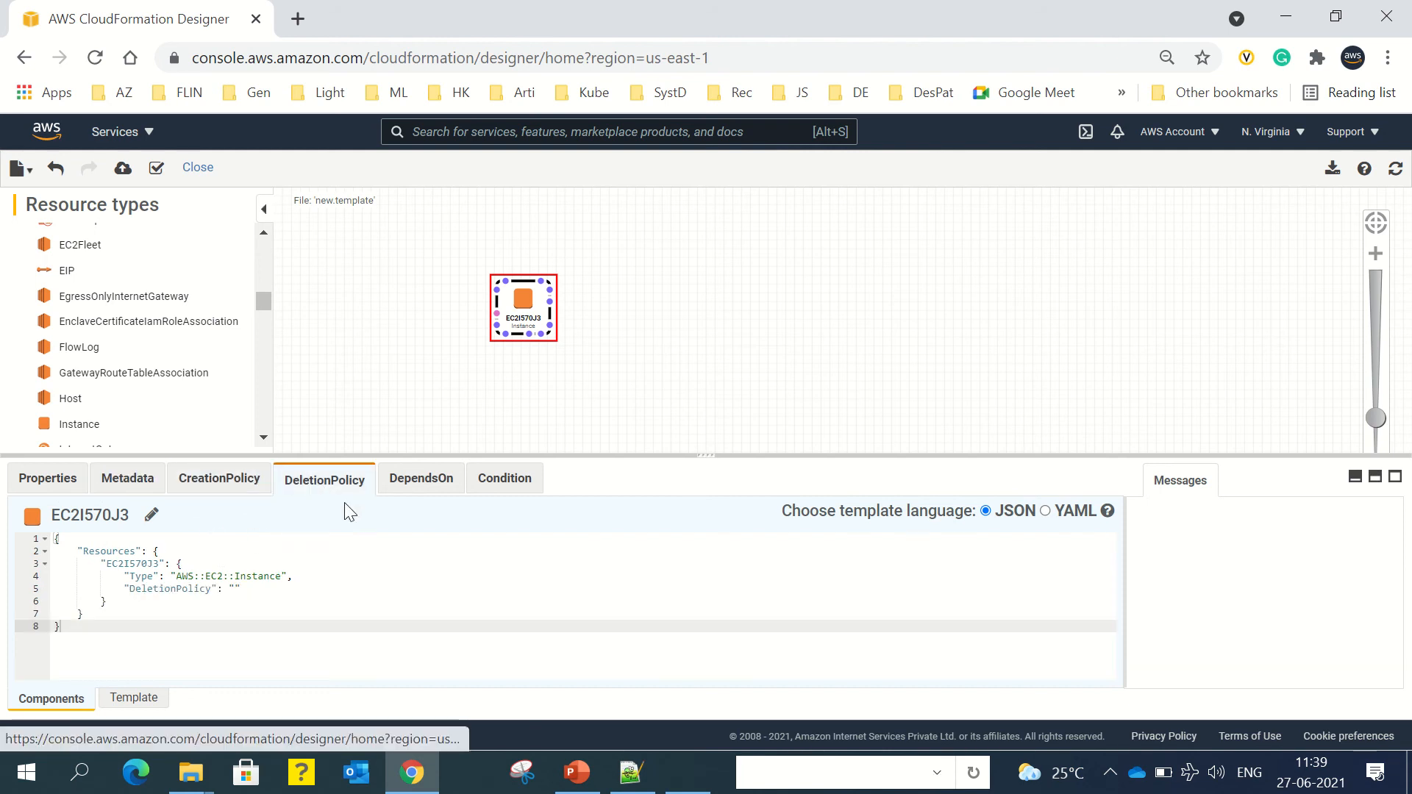
left_click(443, 488)
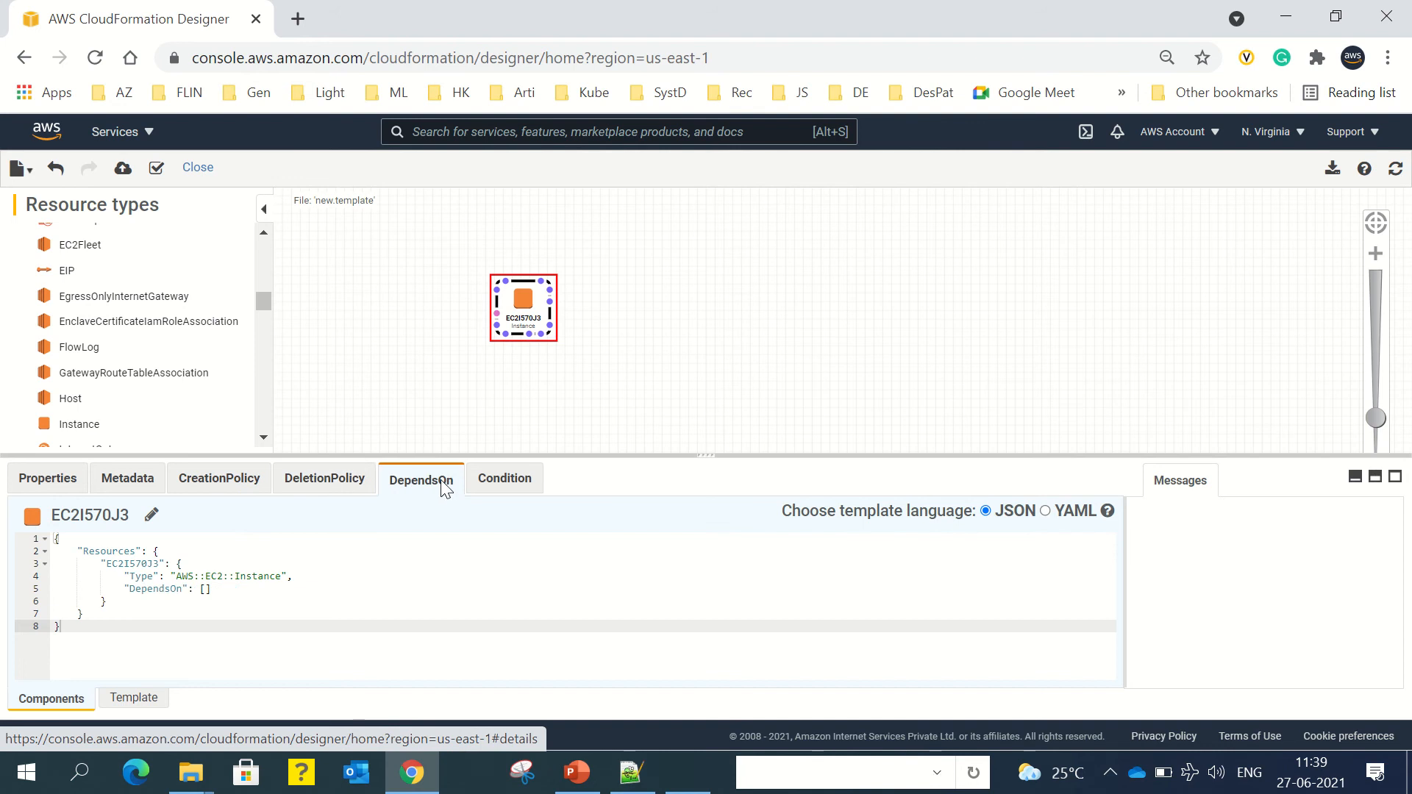
left_click(488, 487)
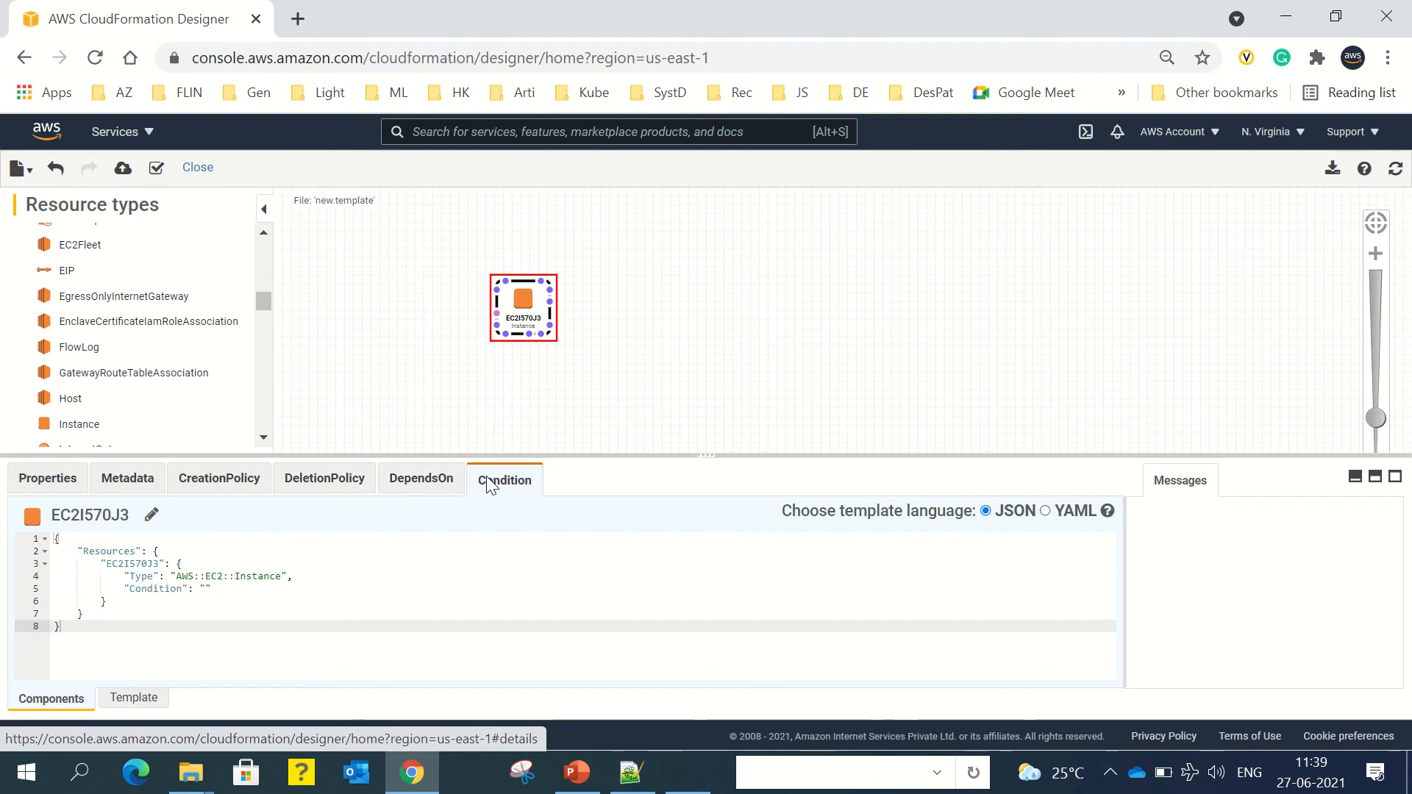
Step: Go back through DependsOn, DeletionPolicy, CreationPolicy and Properties, ending on the Metadata JSON
left_click(419, 489)
left_click(331, 494)
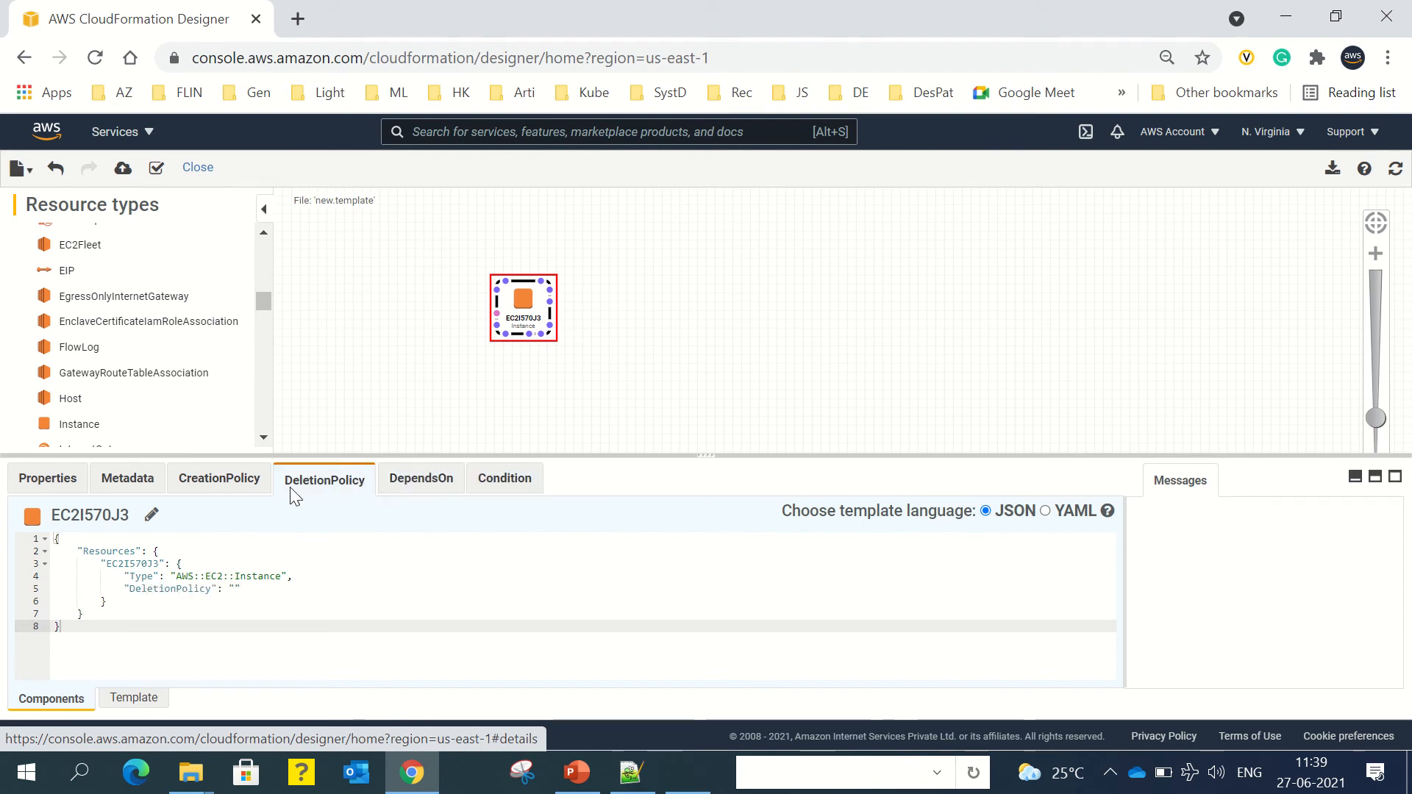
left_click(215, 492)
left_click(121, 493)
left_click(70, 493)
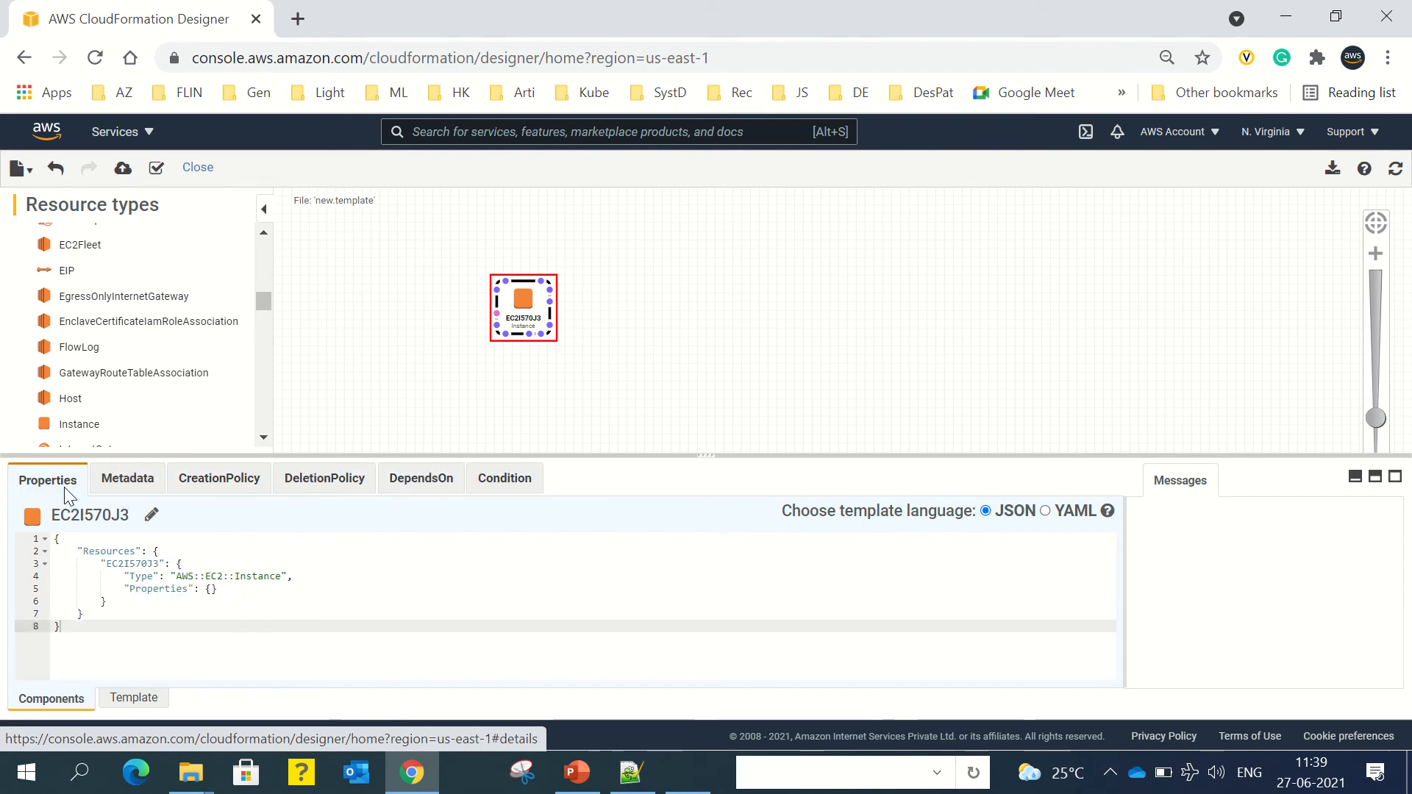
left_click(144, 490)
left_click(228, 484)
left_click(121, 482)
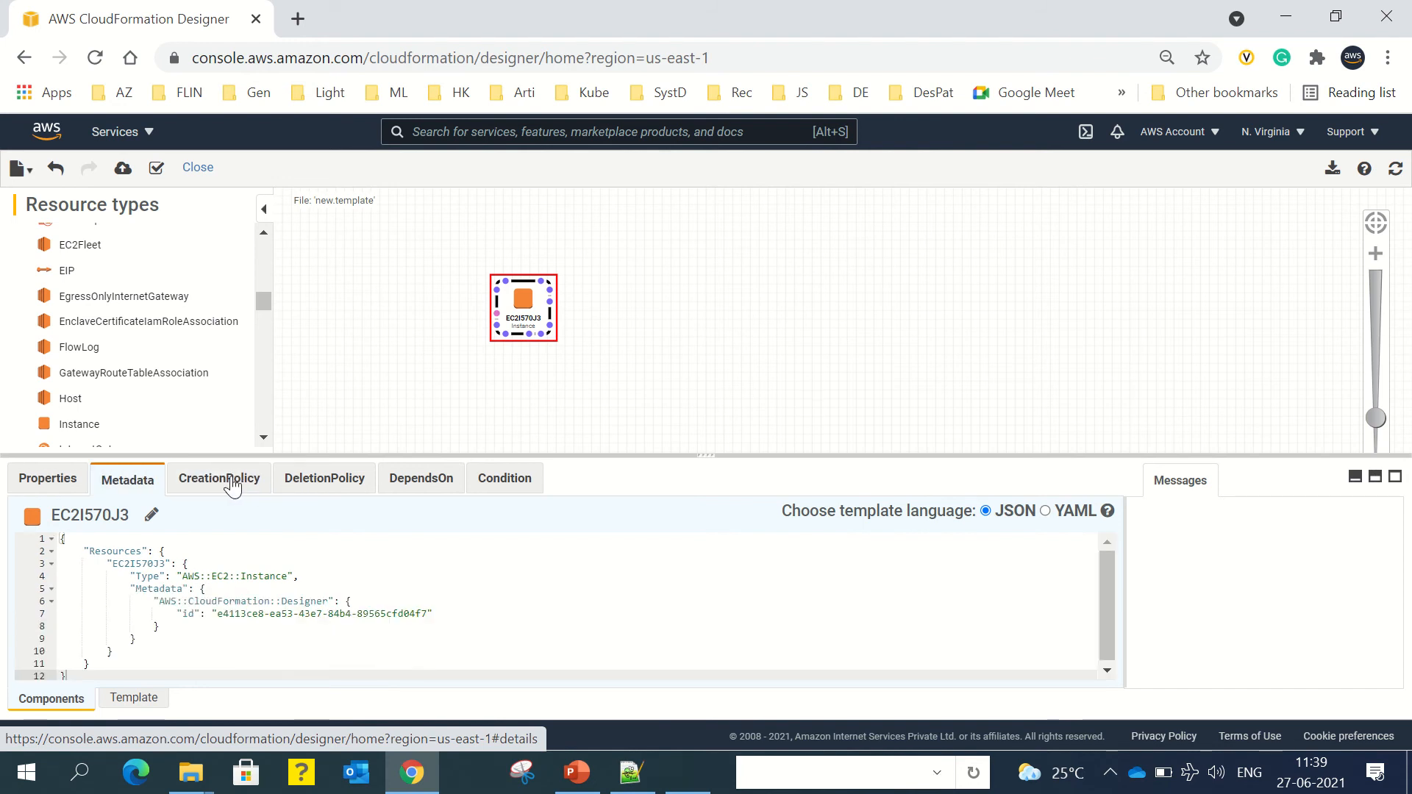
Step: Display the full new.template JSON with EC2I570J3 and select all of its text
left_click(140, 703)
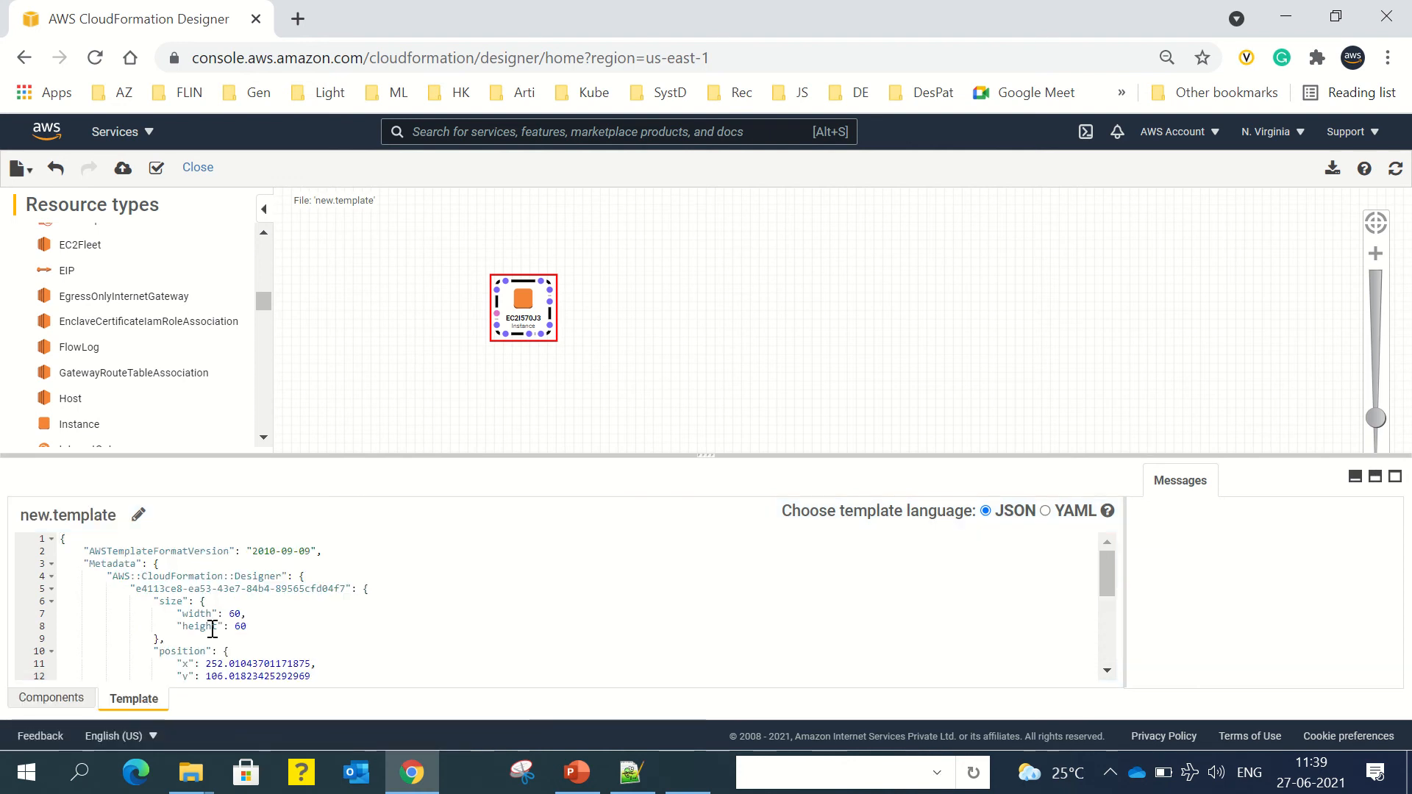
left_click(196, 589)
scroll(190, 589, "down", 5)
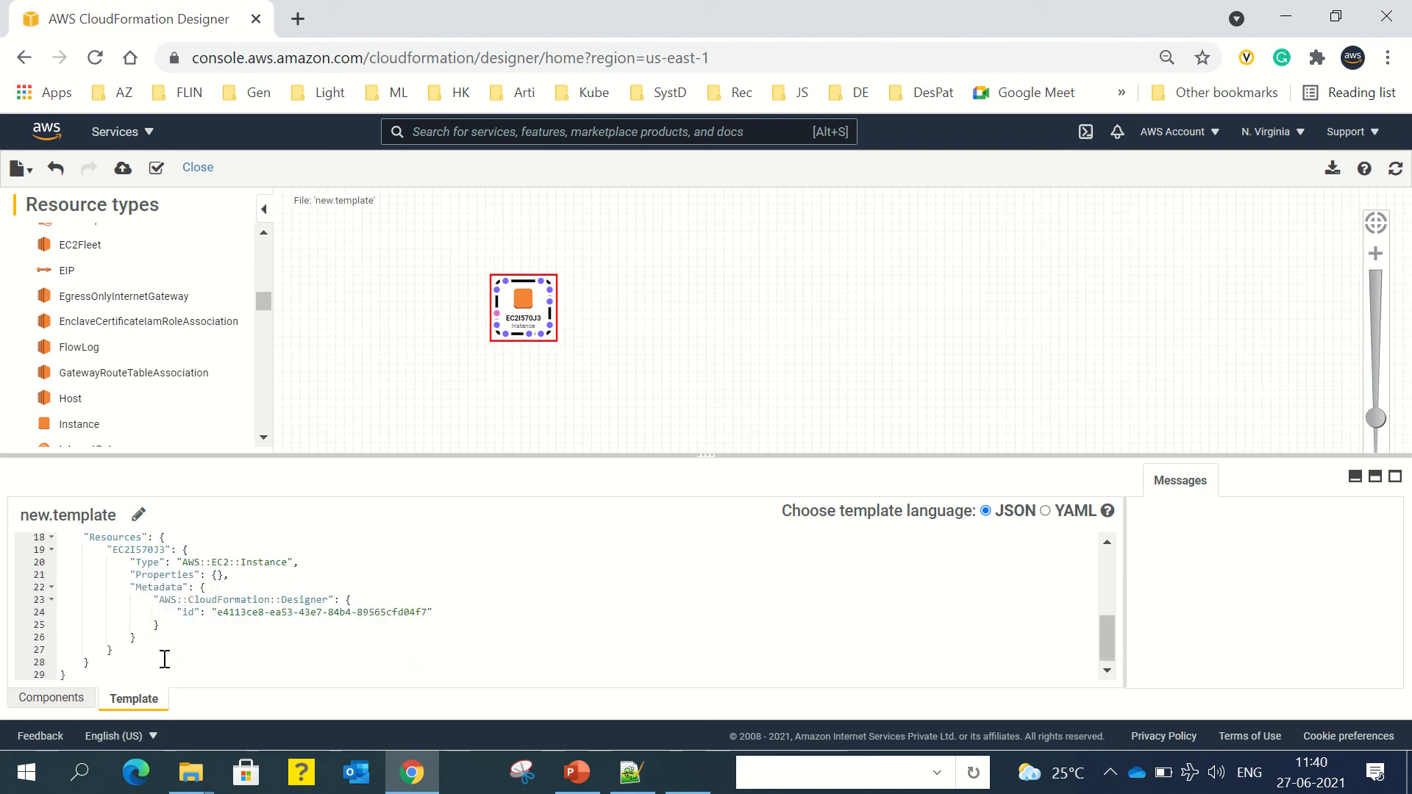
left_click_drag(124, 670, 59, 542)
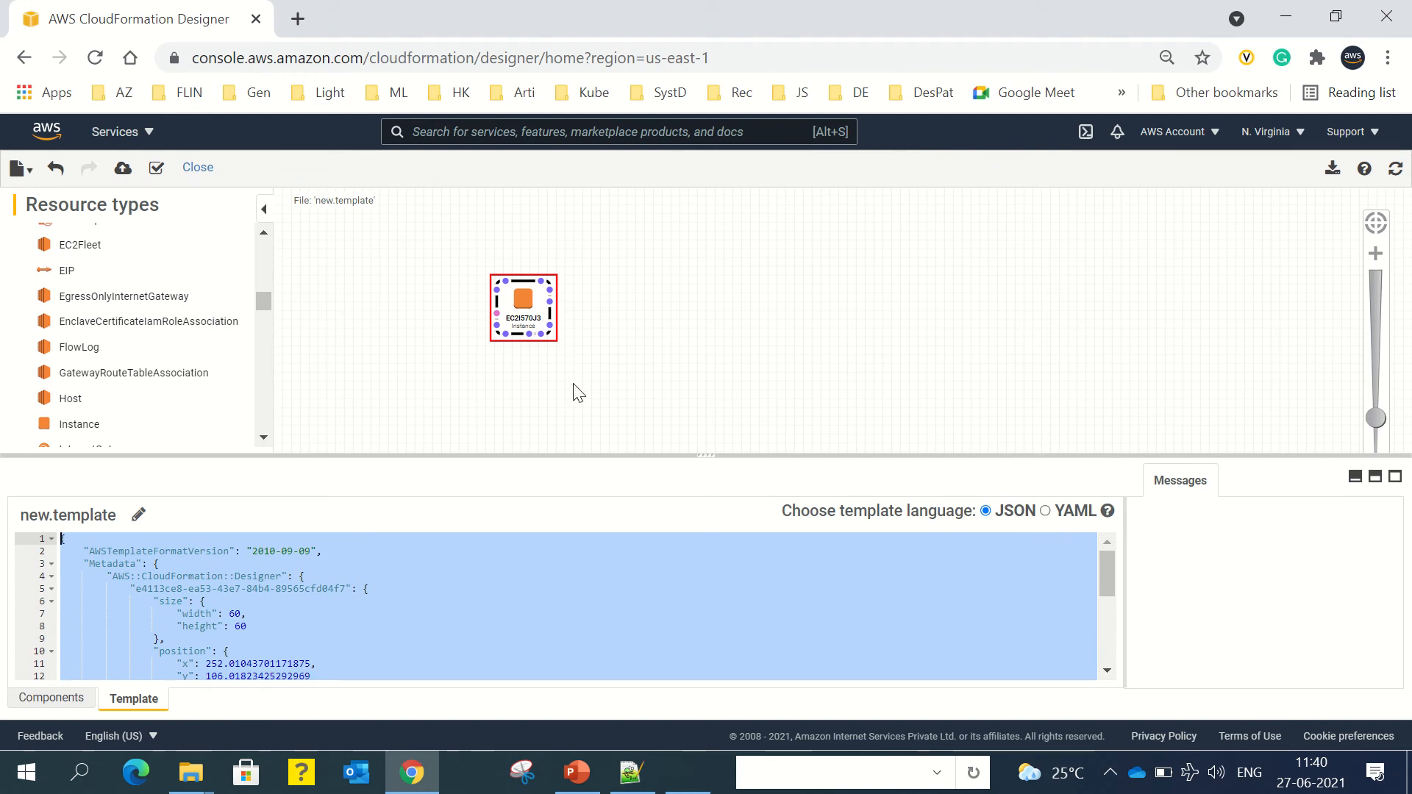
Step: Convert new.template from JSON to YAML and scroll through the YAML text
left_click(1046, 512)
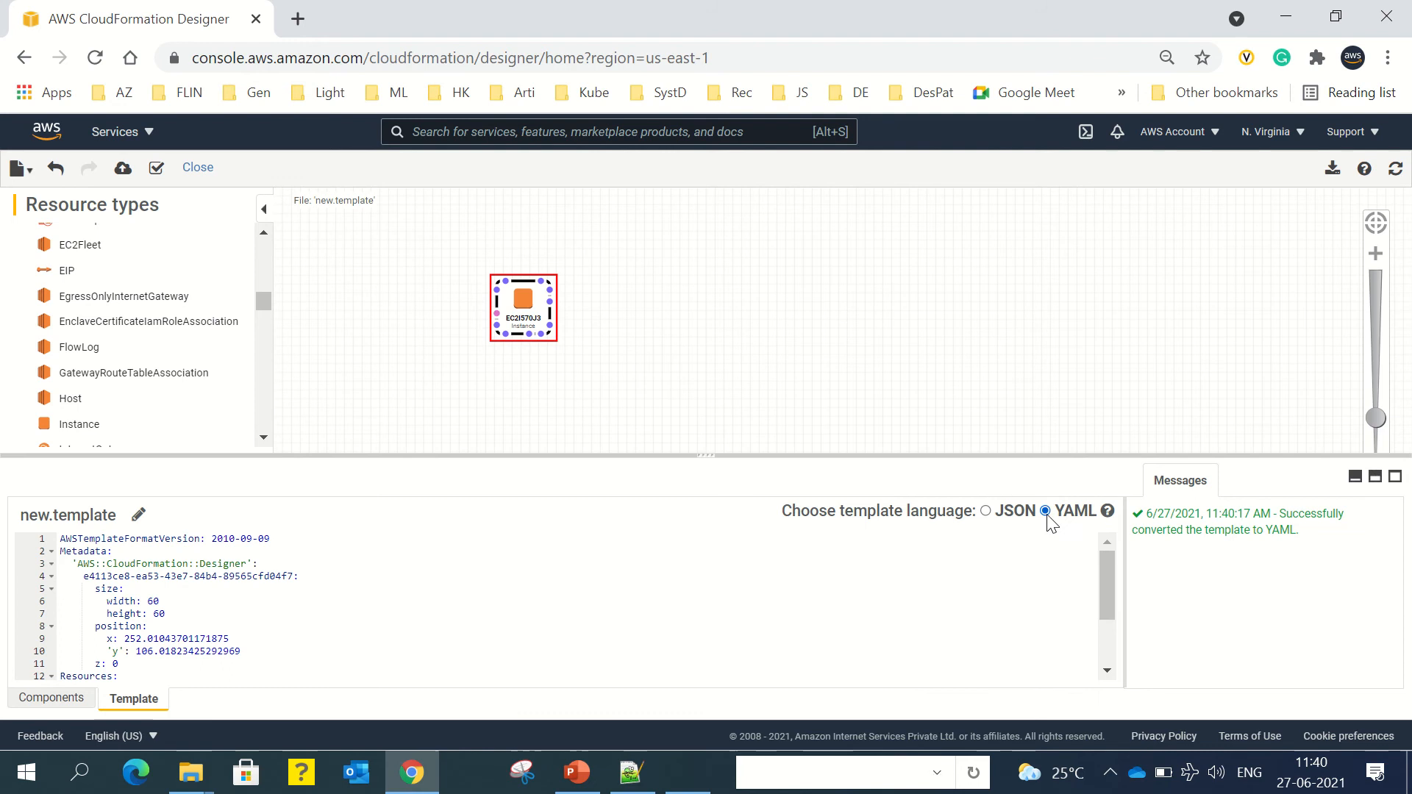
left_click(152, 605)
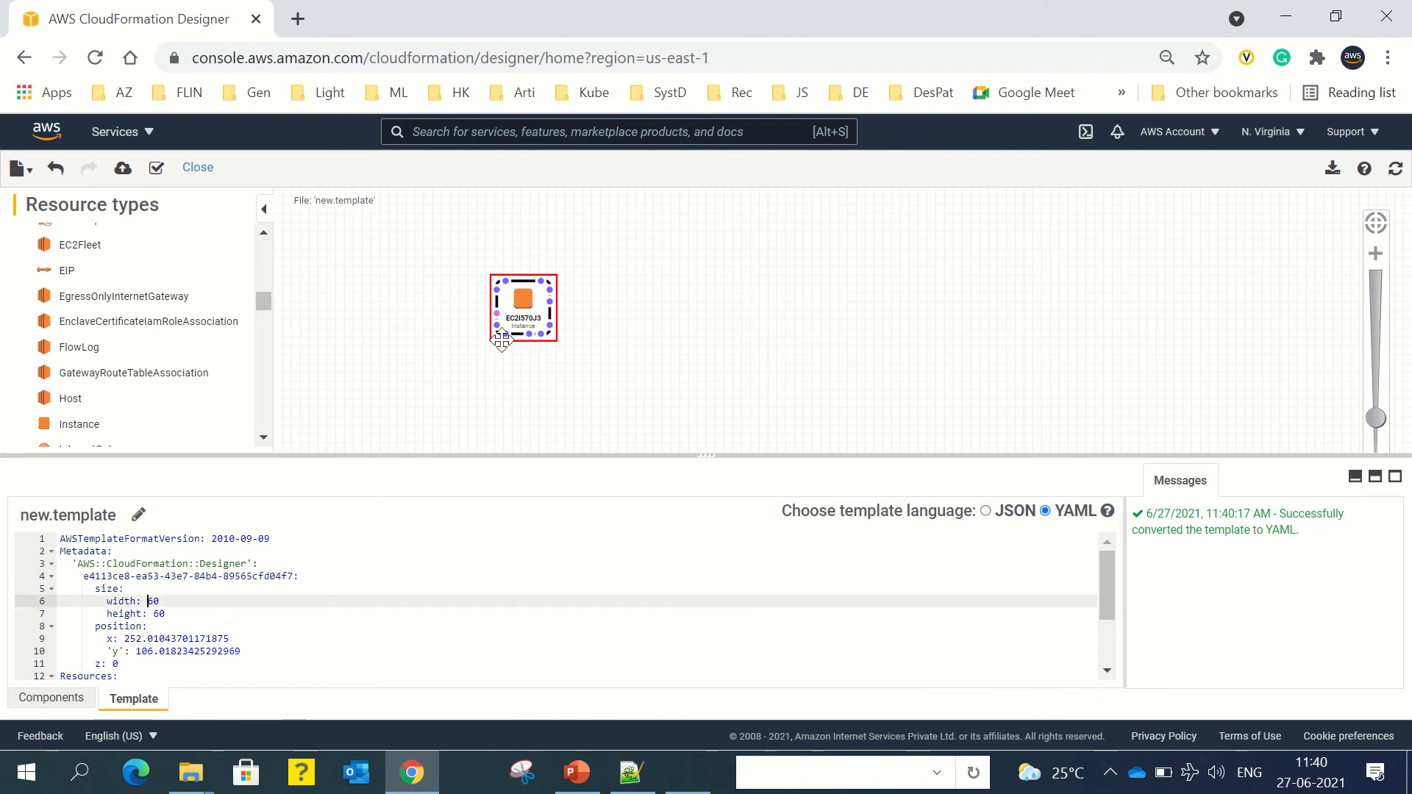
scroll(241, 581, "down", 3)
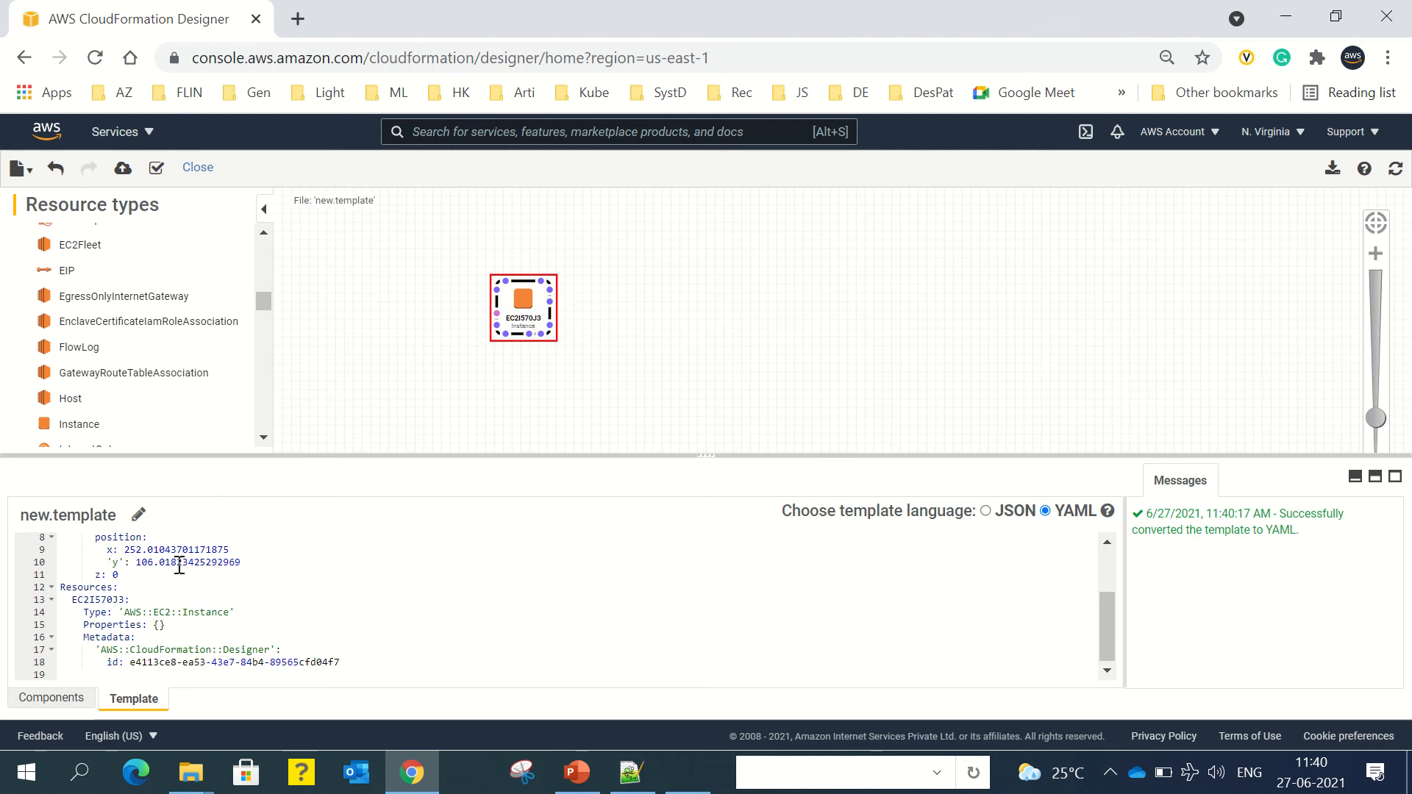
Step: Review the YAML template's Resources, Metadata and EC2I570J3 'AWS::EC2::Instance' lines
left_click(63, 699)
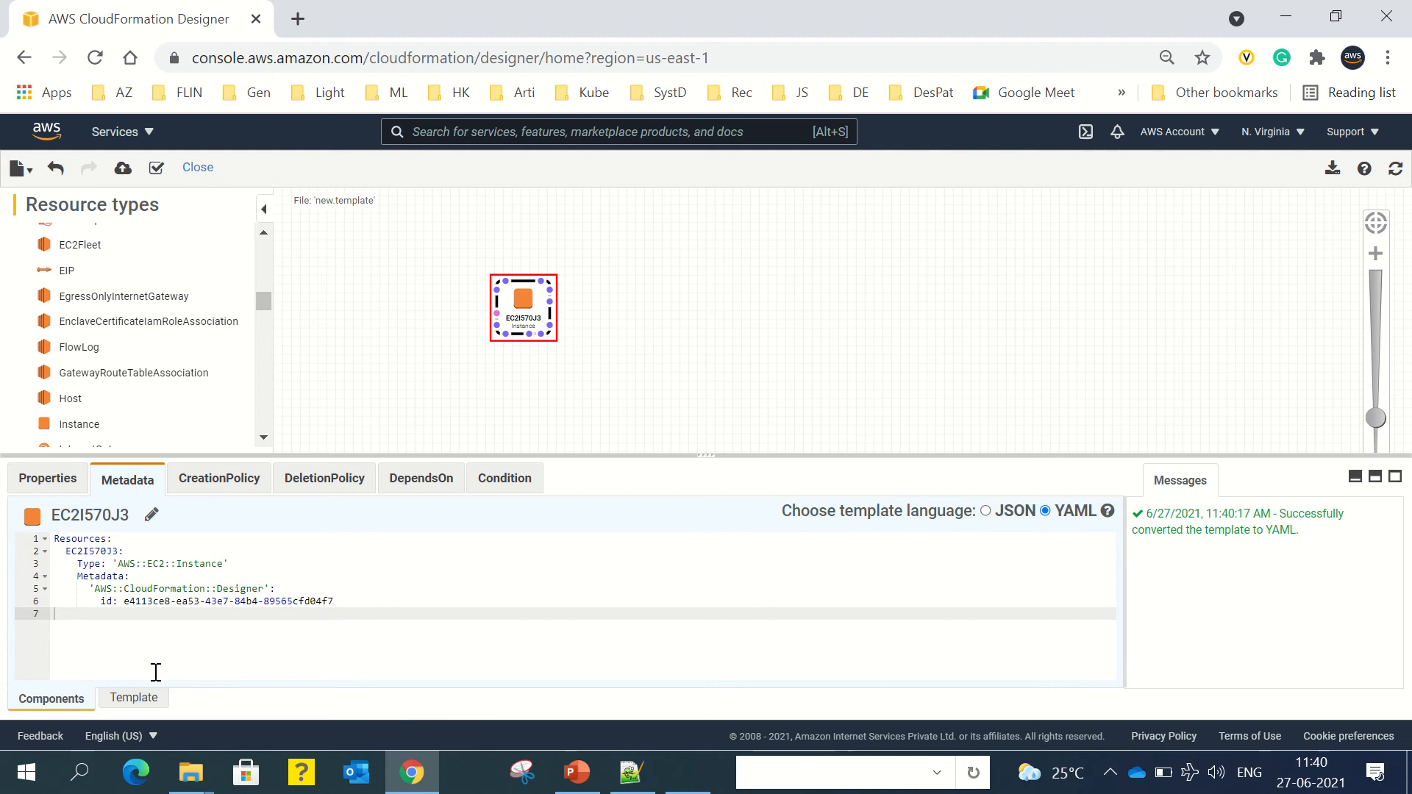
left_click(134, 698)
left_click(146, 590)
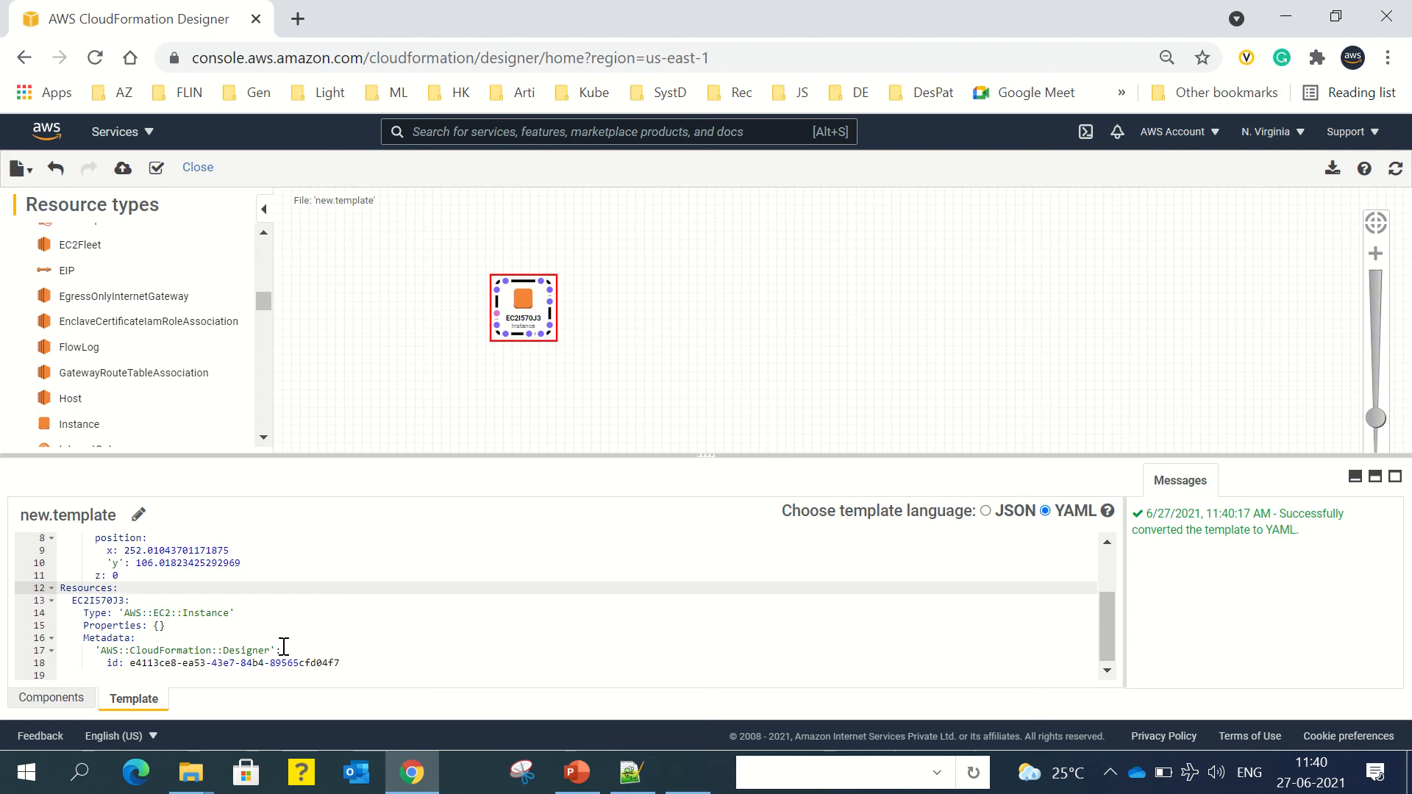
left_click(281, 638)
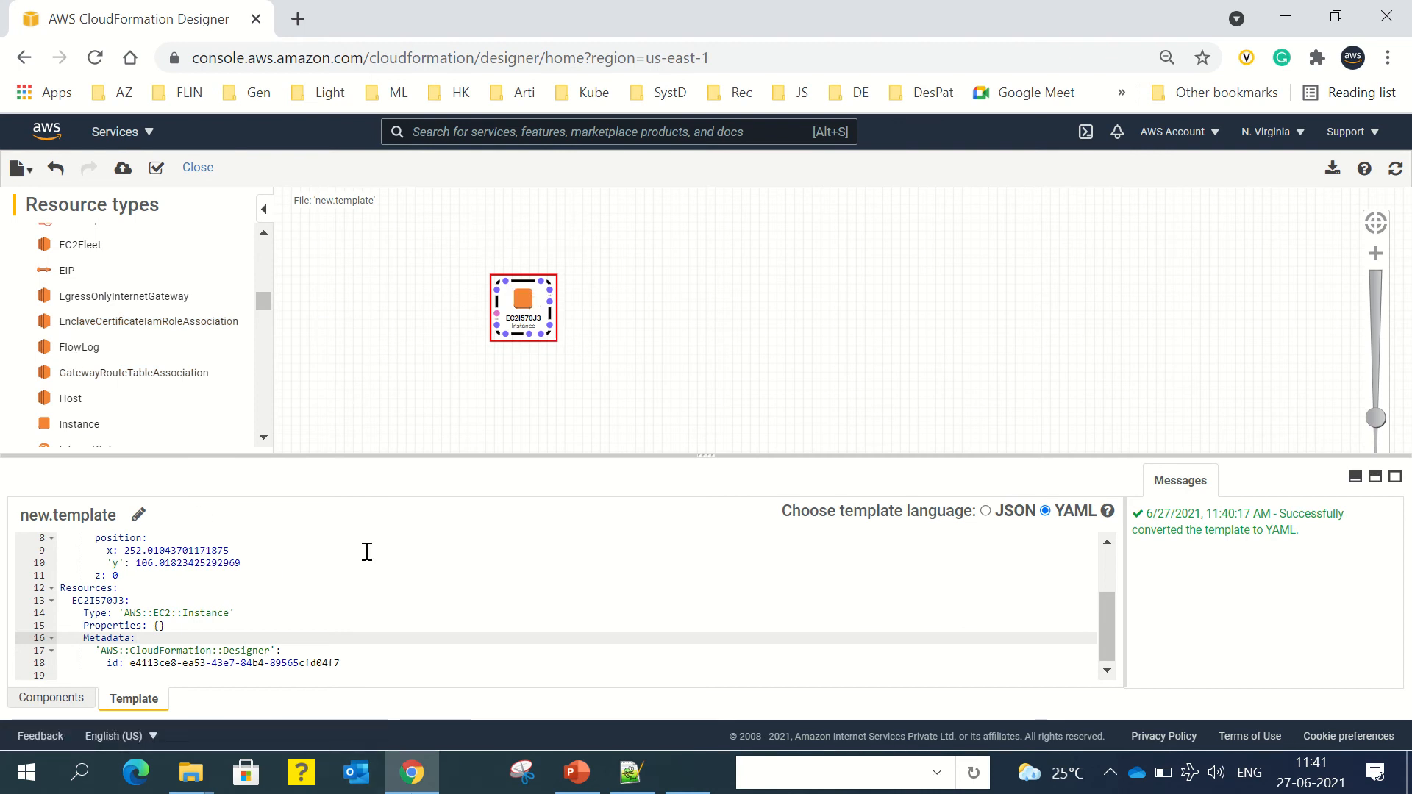
left_click(375, 600)
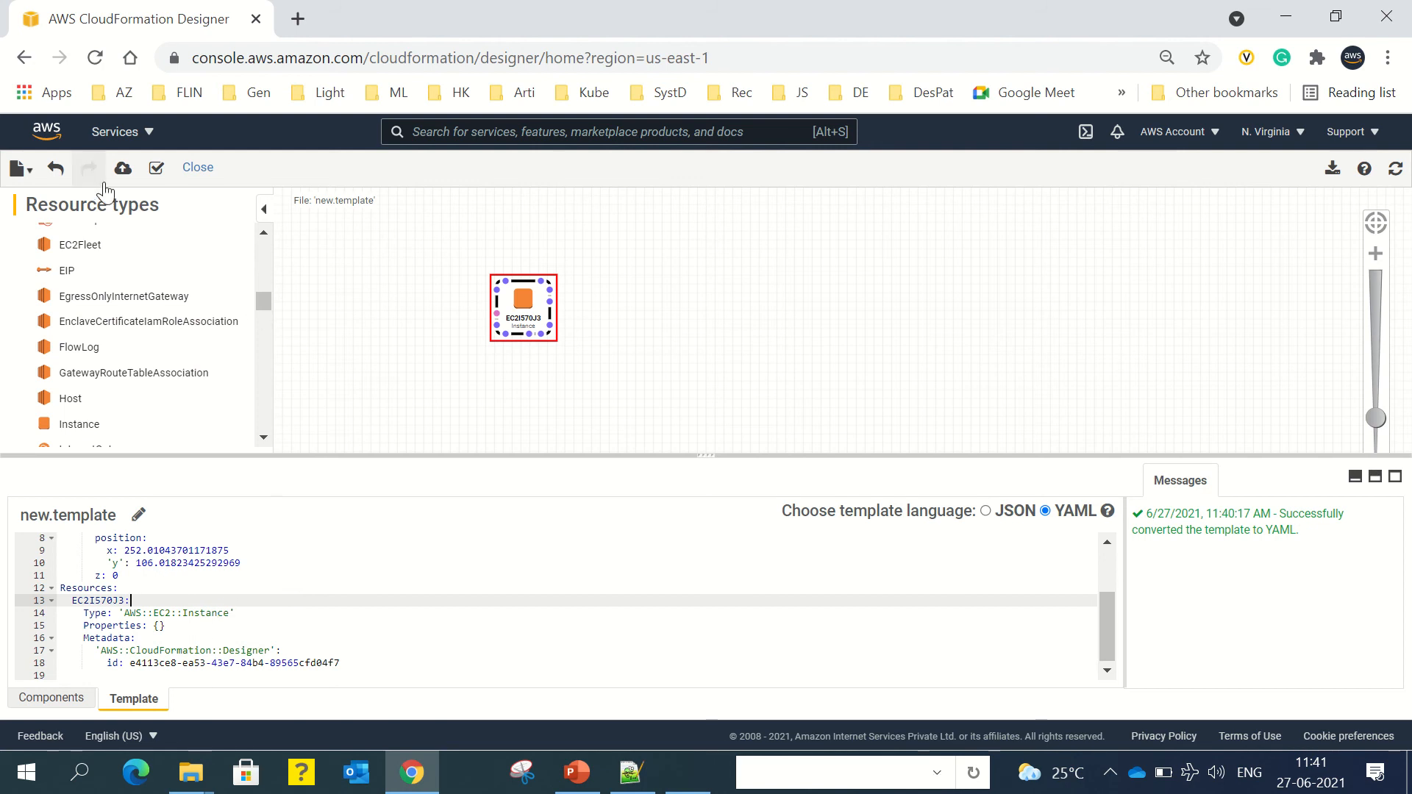
Step: Close Designer without saving, start a new stack, and choose 'Use a sample template'
left_click(195, 169)
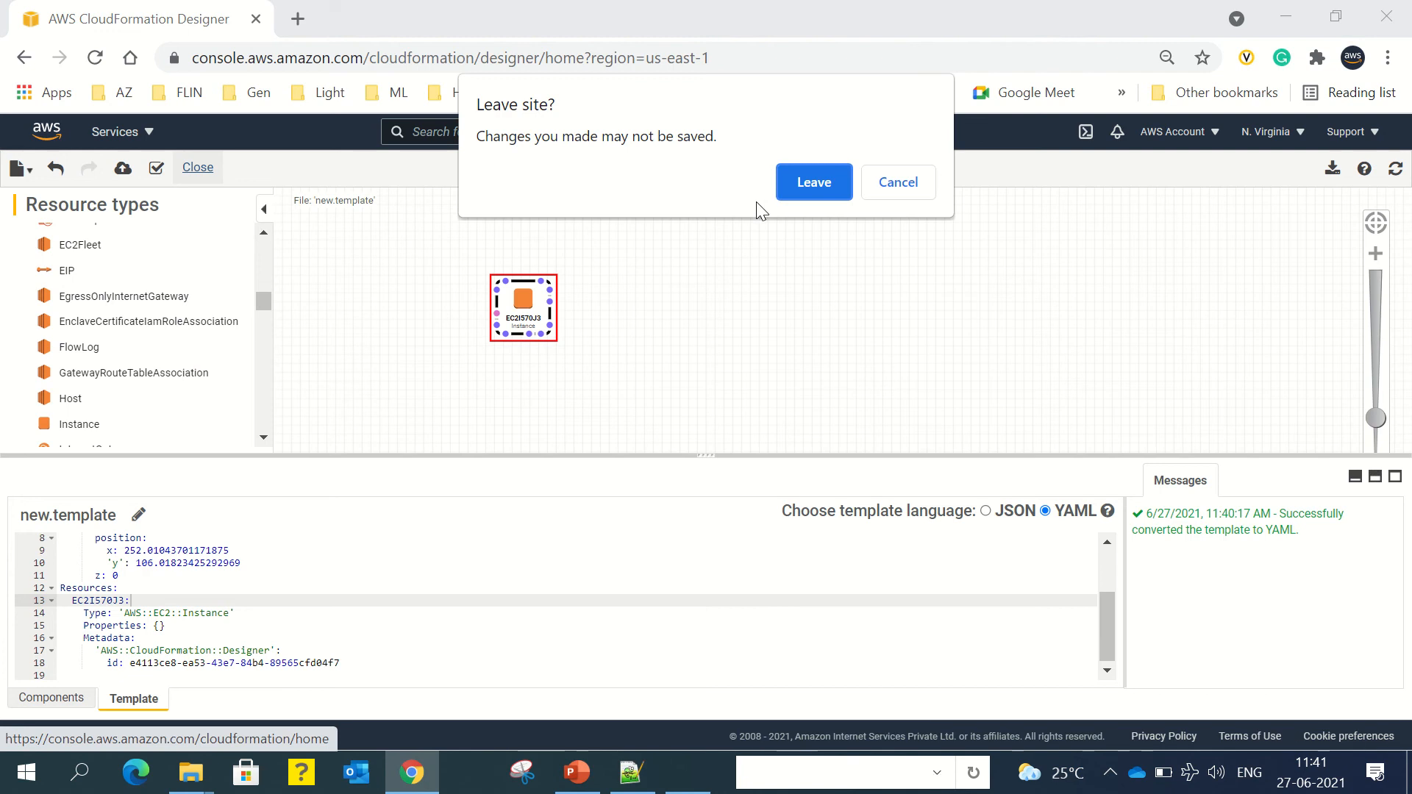
left_click(825, 187)
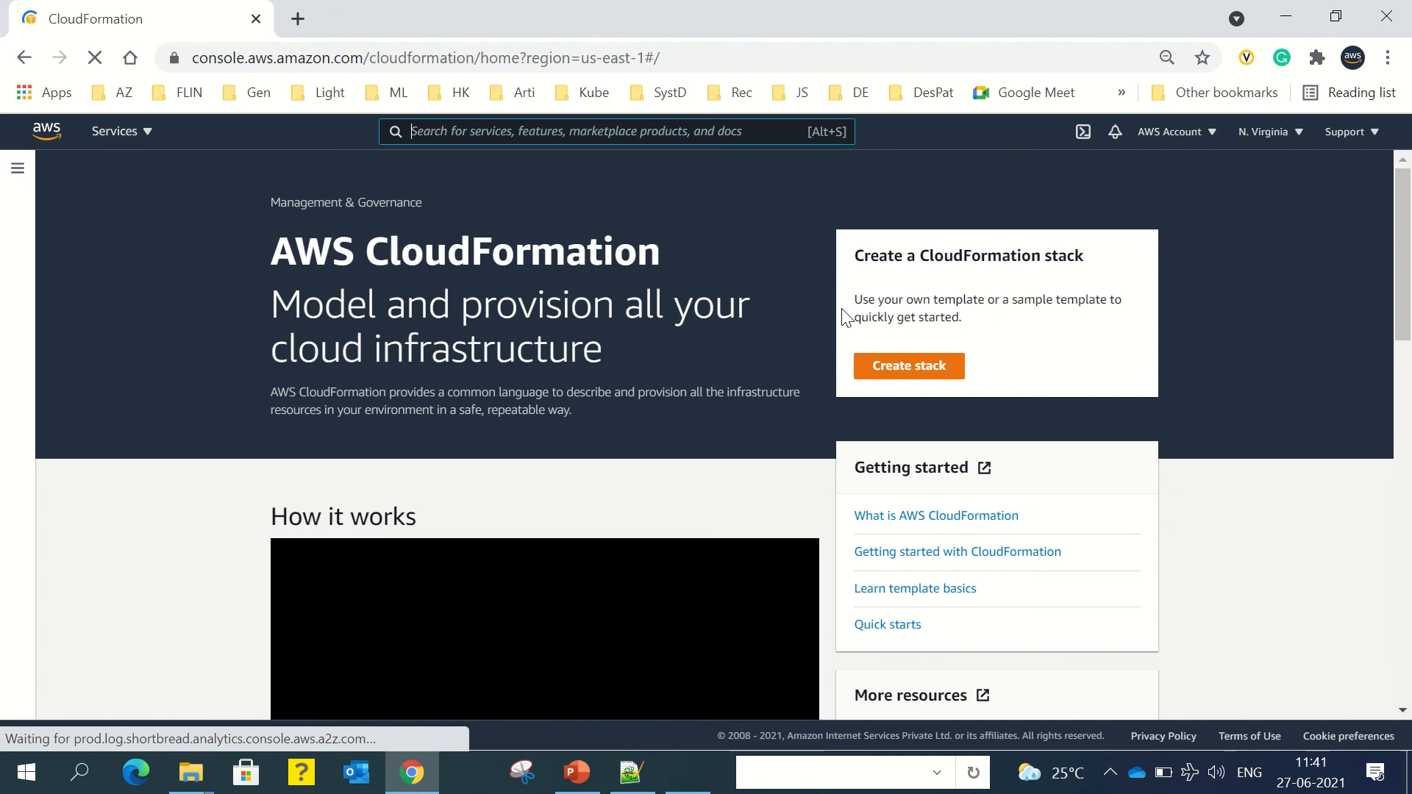
left_click(896, 368)
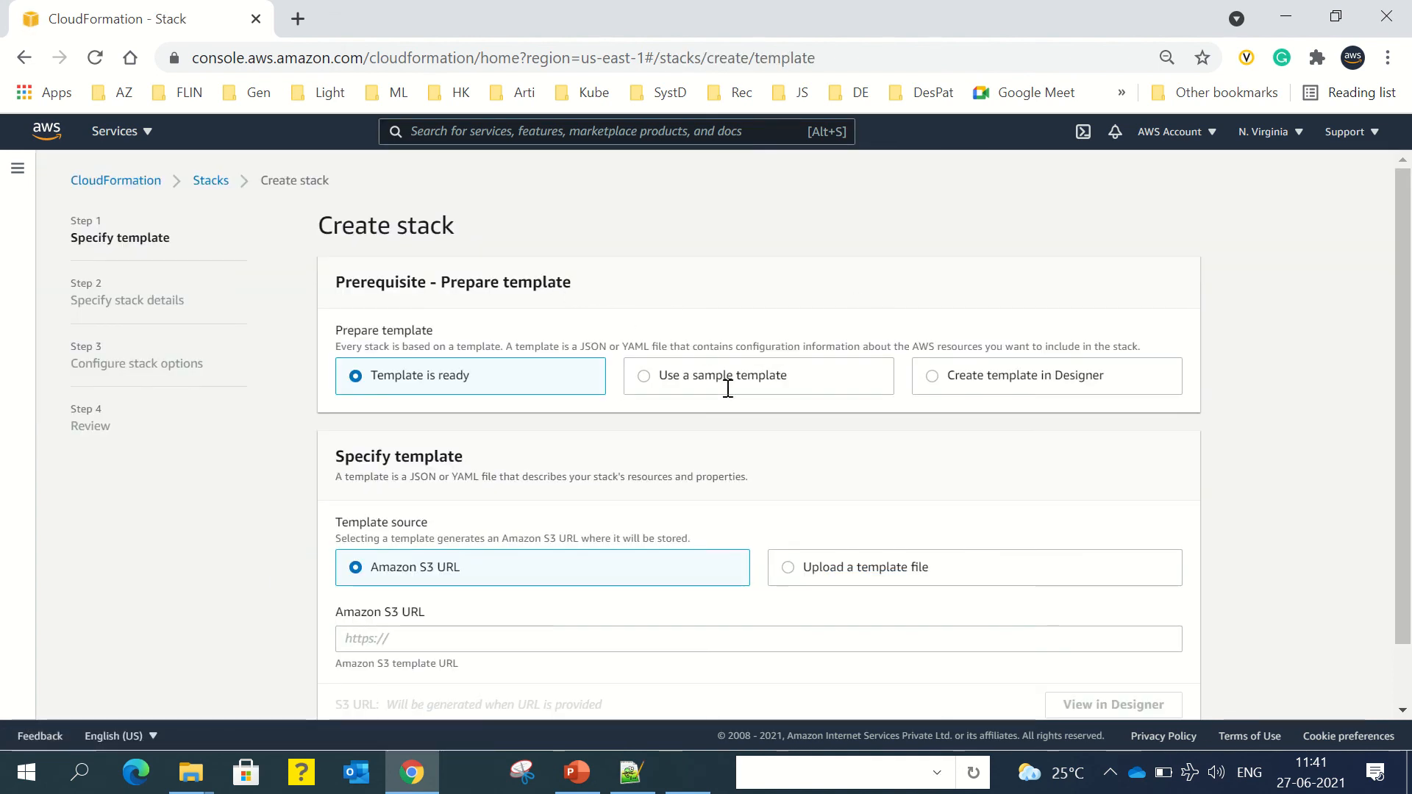
left_click(644, 375)
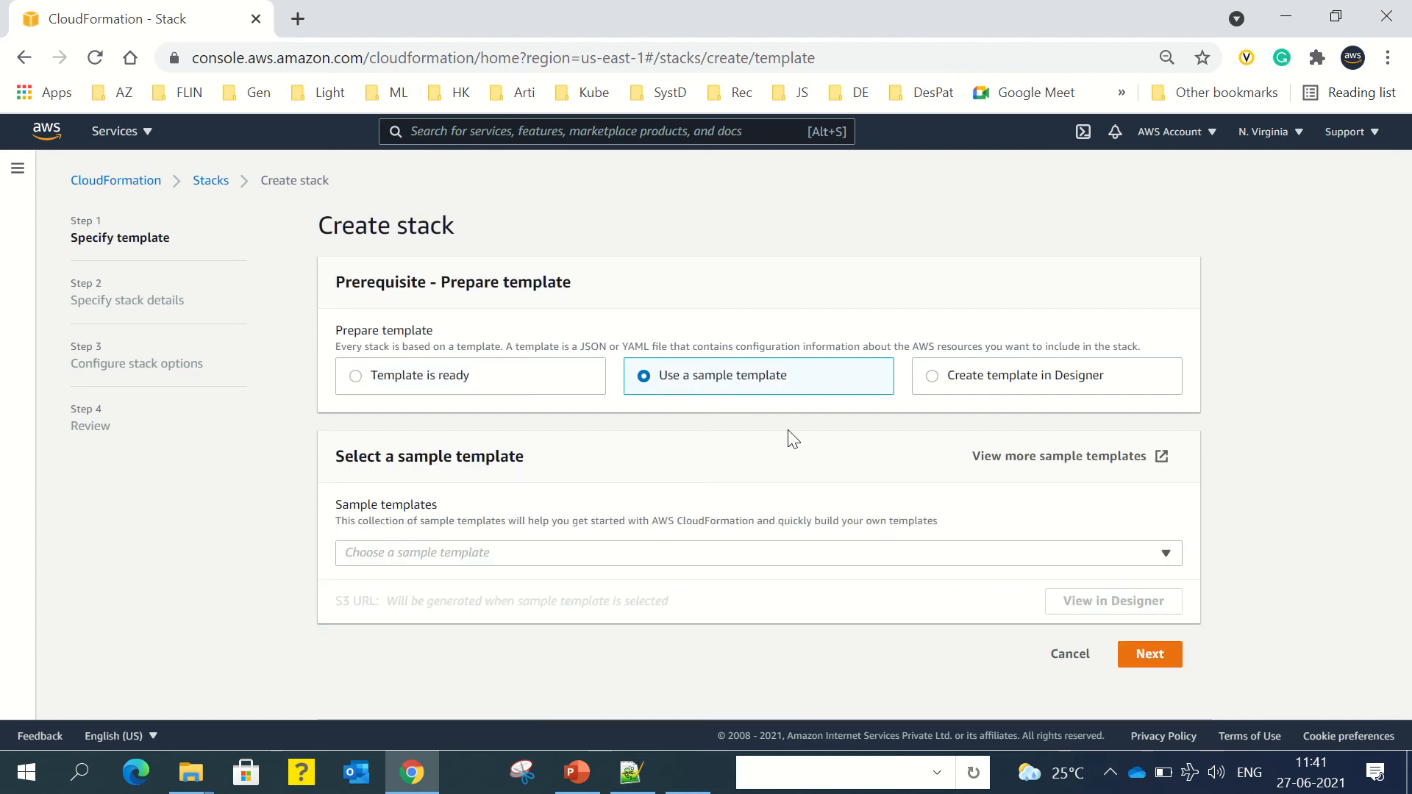
Step: Open 'View more sample templates' in a new tab and scroll the CloudFormation Templates page
left_click(1055, 460)
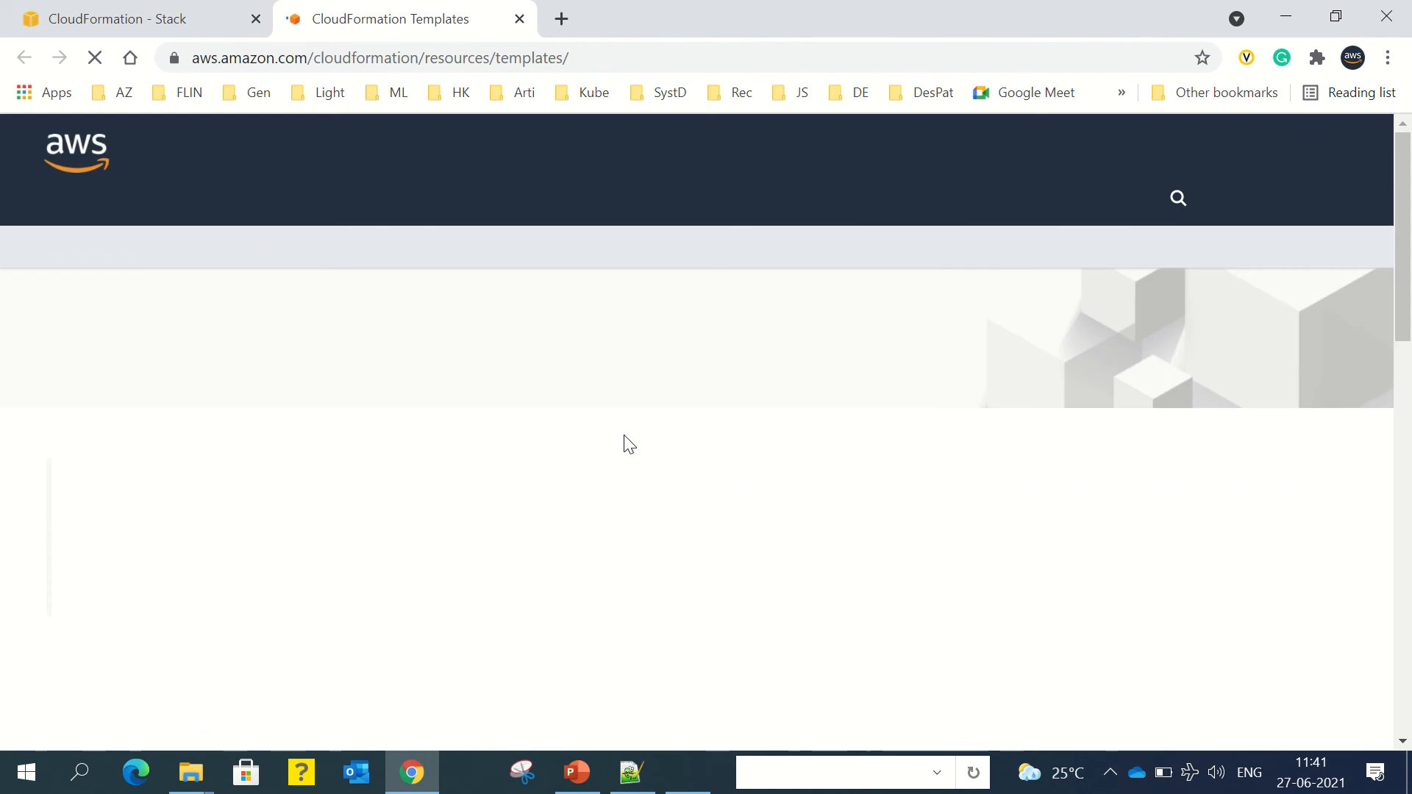
scroll(627, 441, "down", 4)
scroll(627, 442, "down", 6)
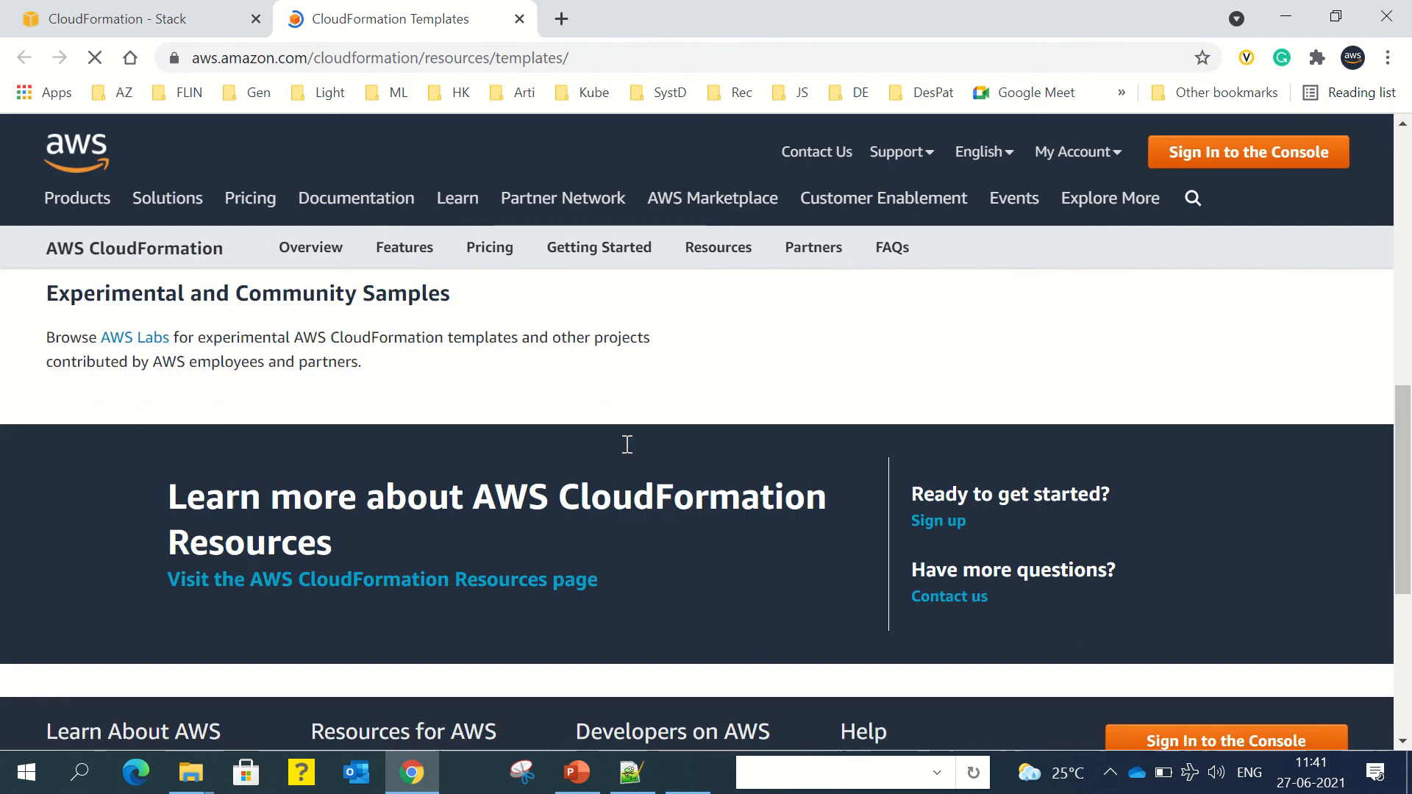
mouse_move(625, 15)
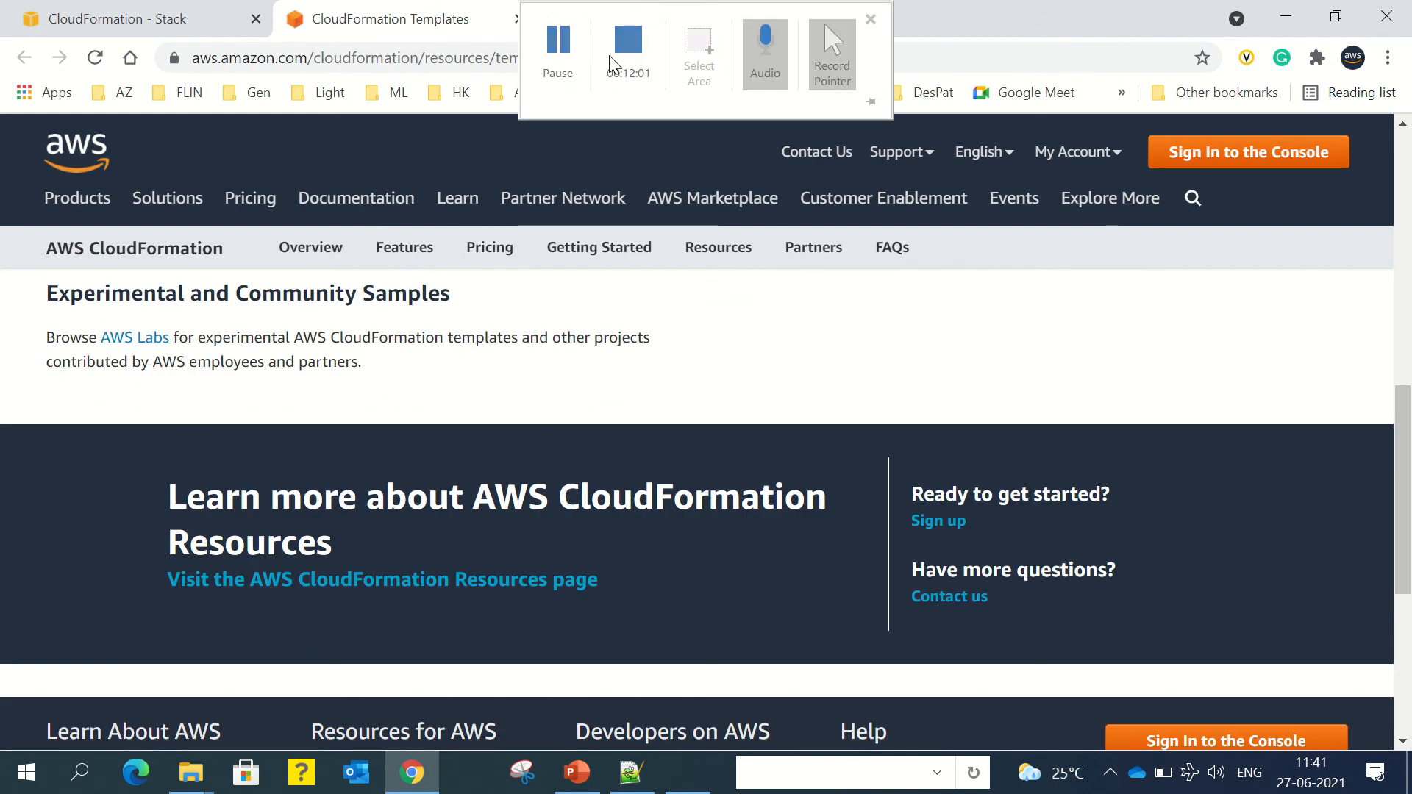
left_click(557, 59)
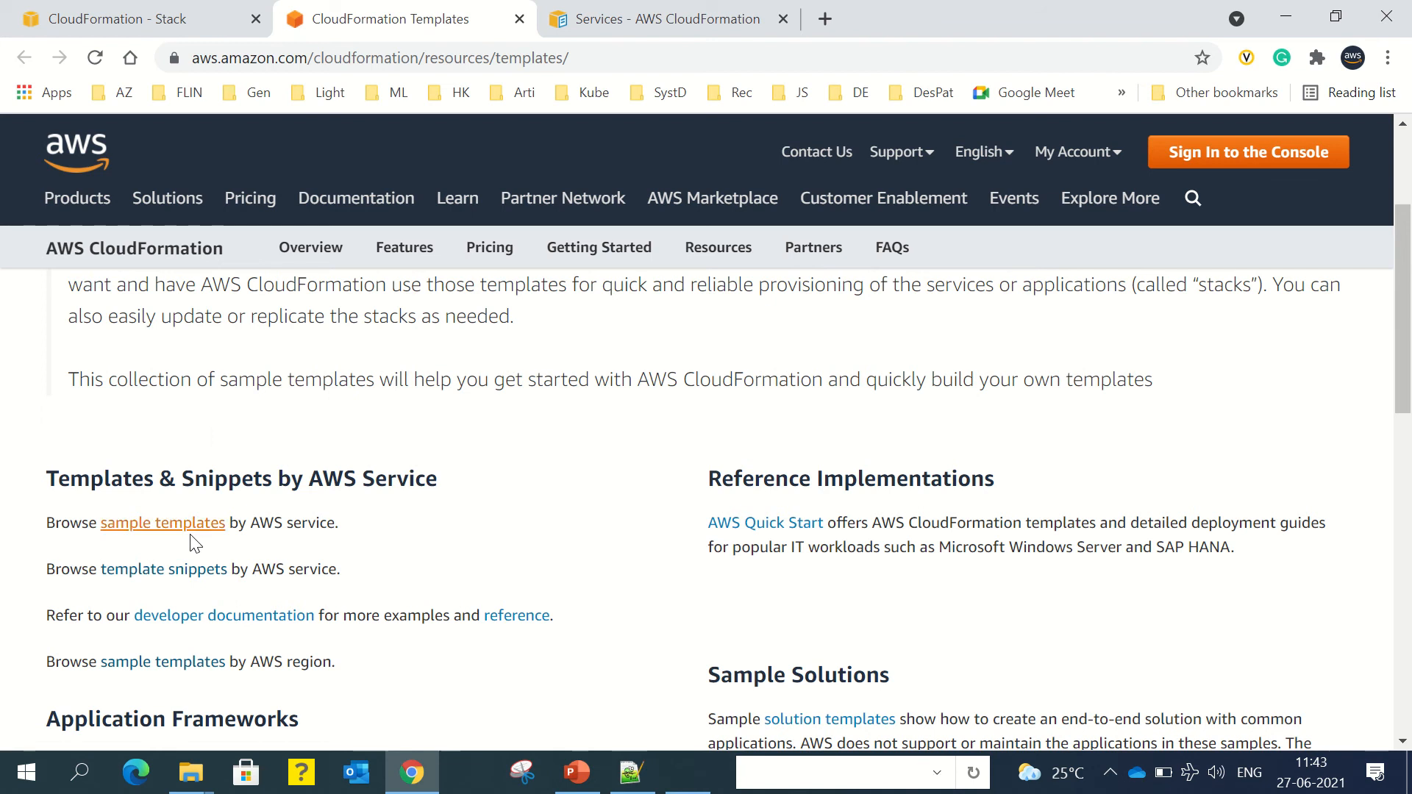
Step: Go to the Amazon EC2 sample templates and zoom the page out to 90%
left_click(151, 531)
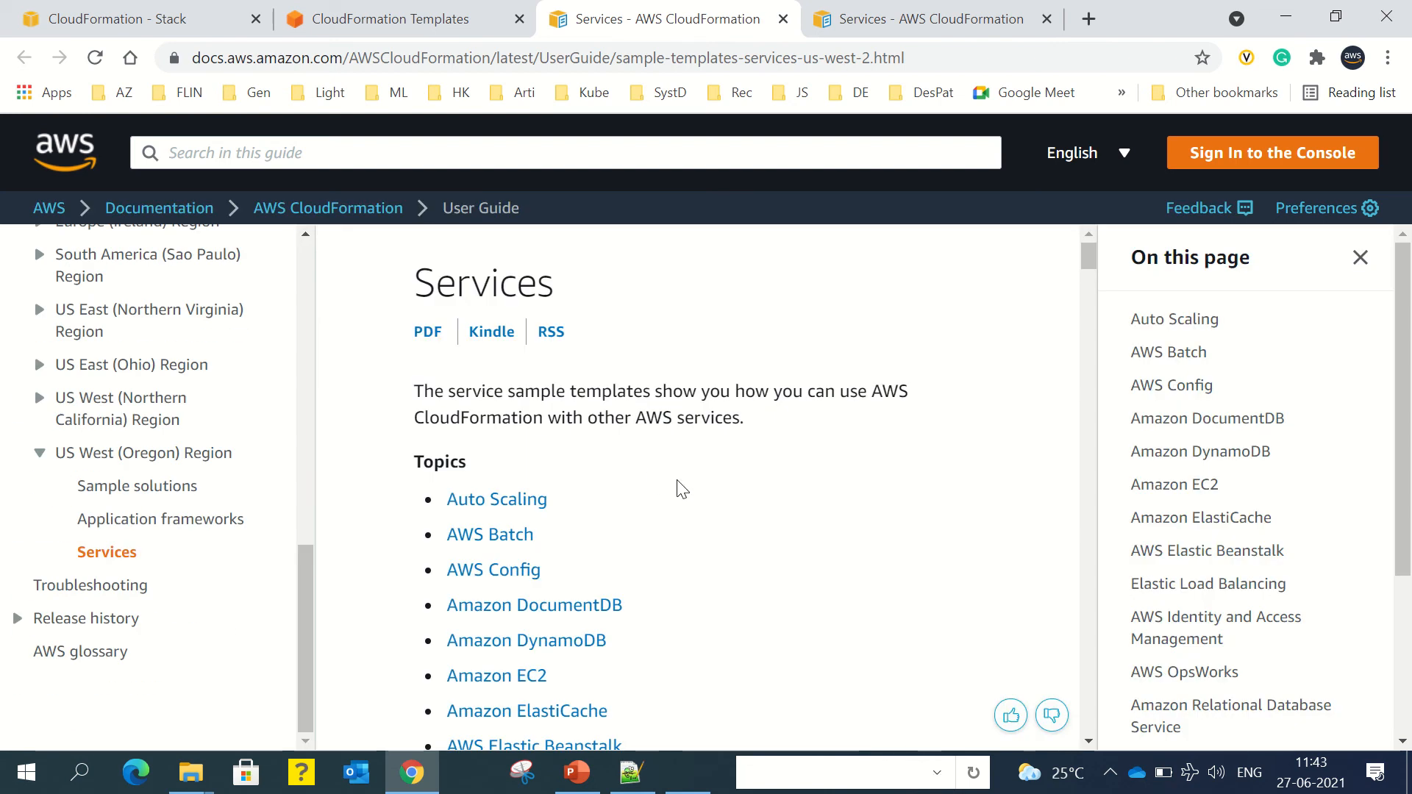
scroll(683, 490, "down", 1)
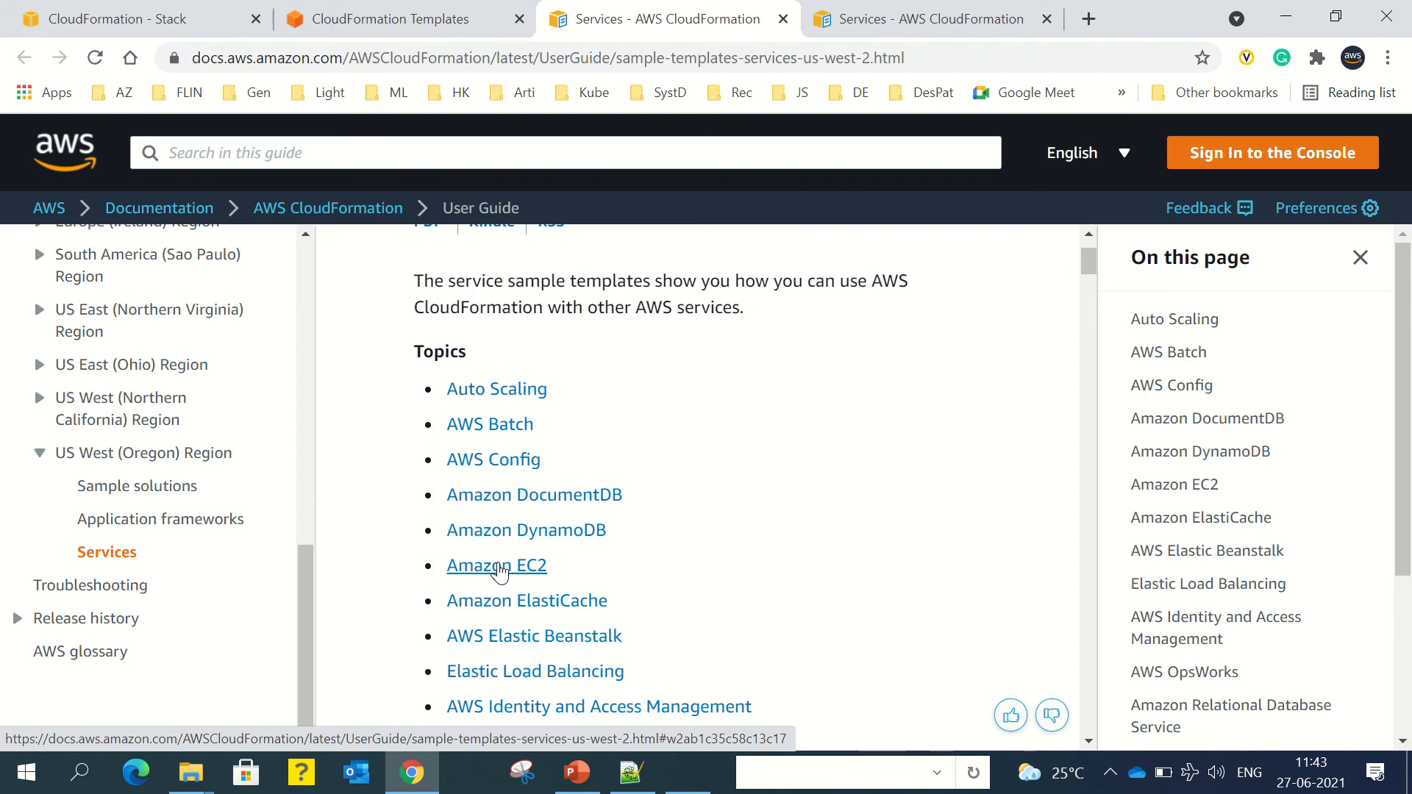
left_click(499, 570)
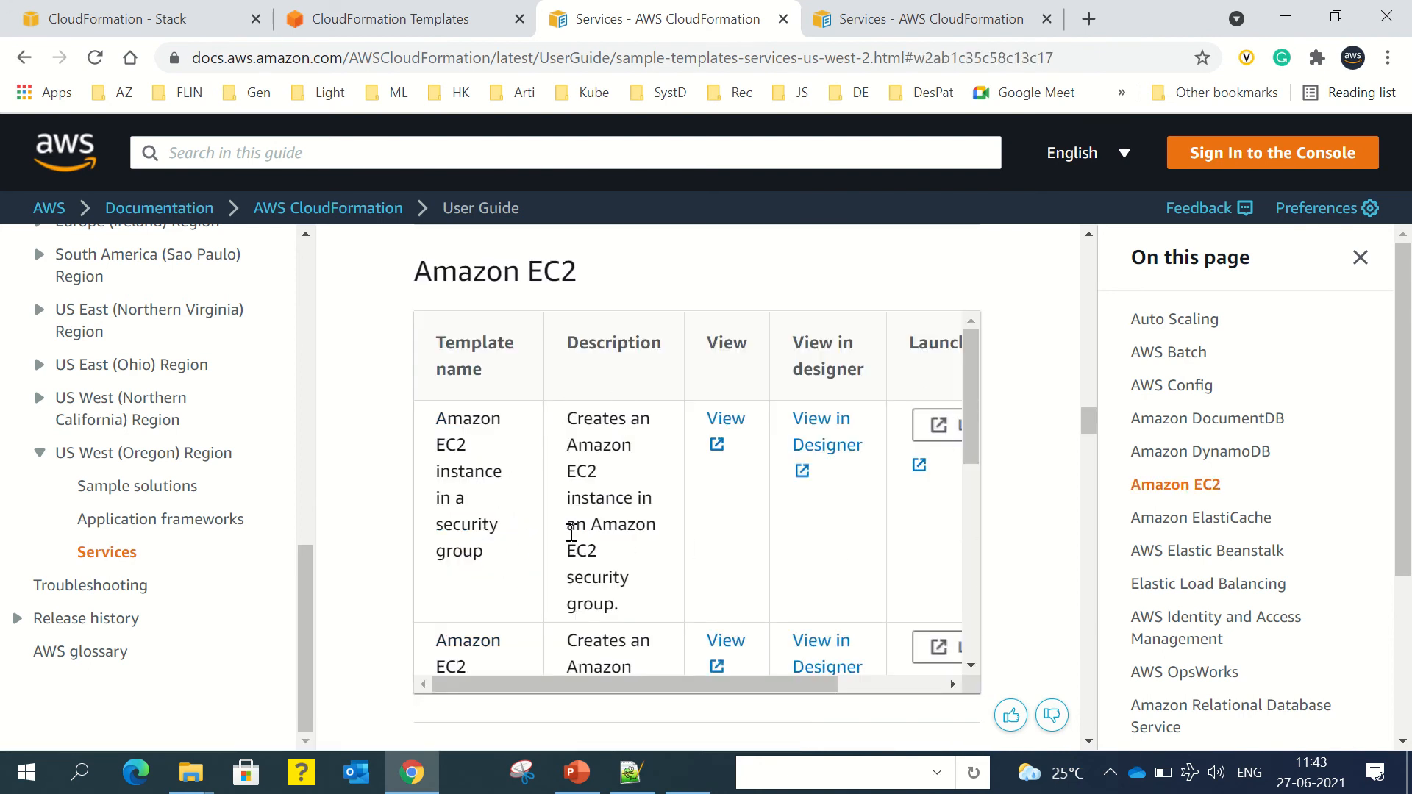
key("ctrl+minus")
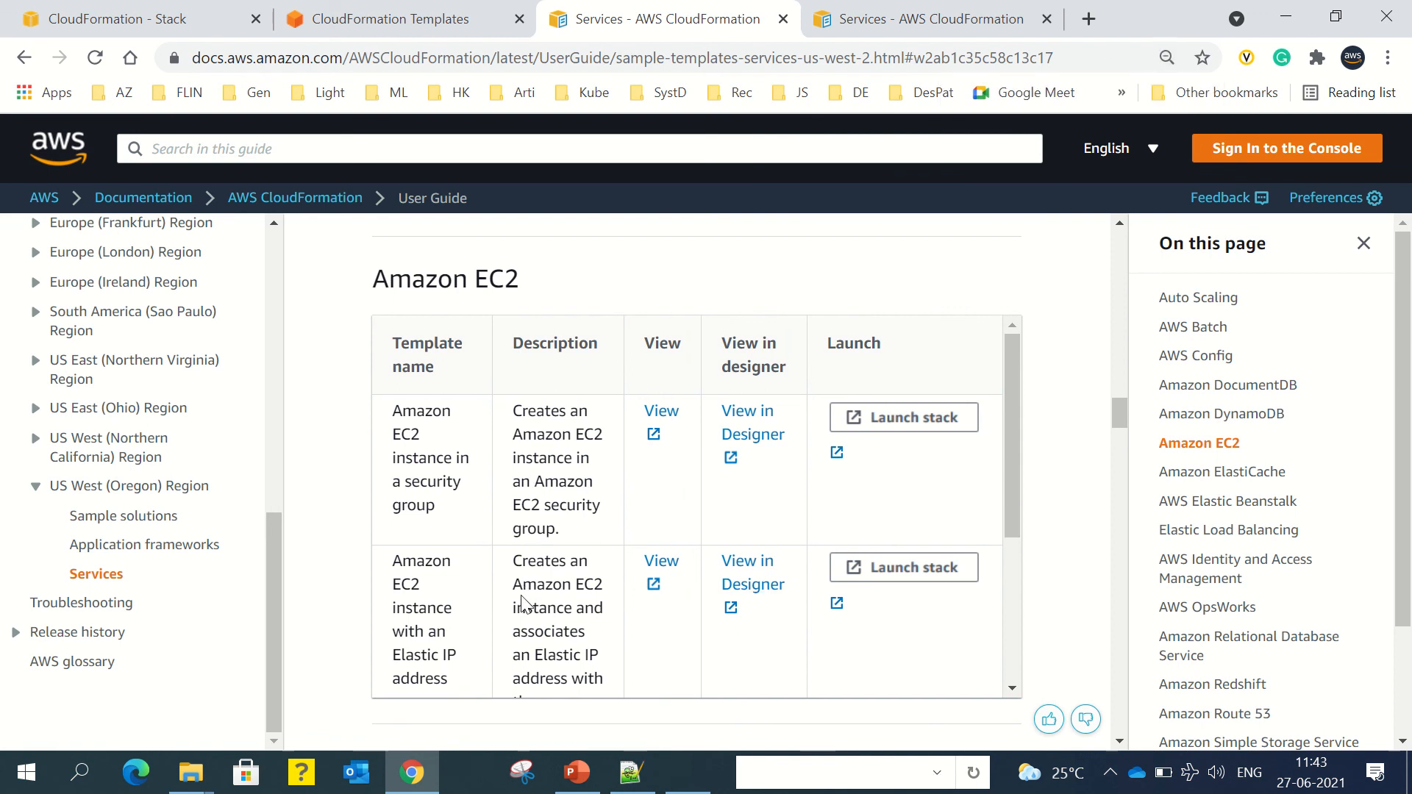
Step: Open the Amazon EC2 instance with Elastic IP address sample in Designer
scroll(522, 604, "down", 2)
left_click_drag(394, 450, 461, 586)
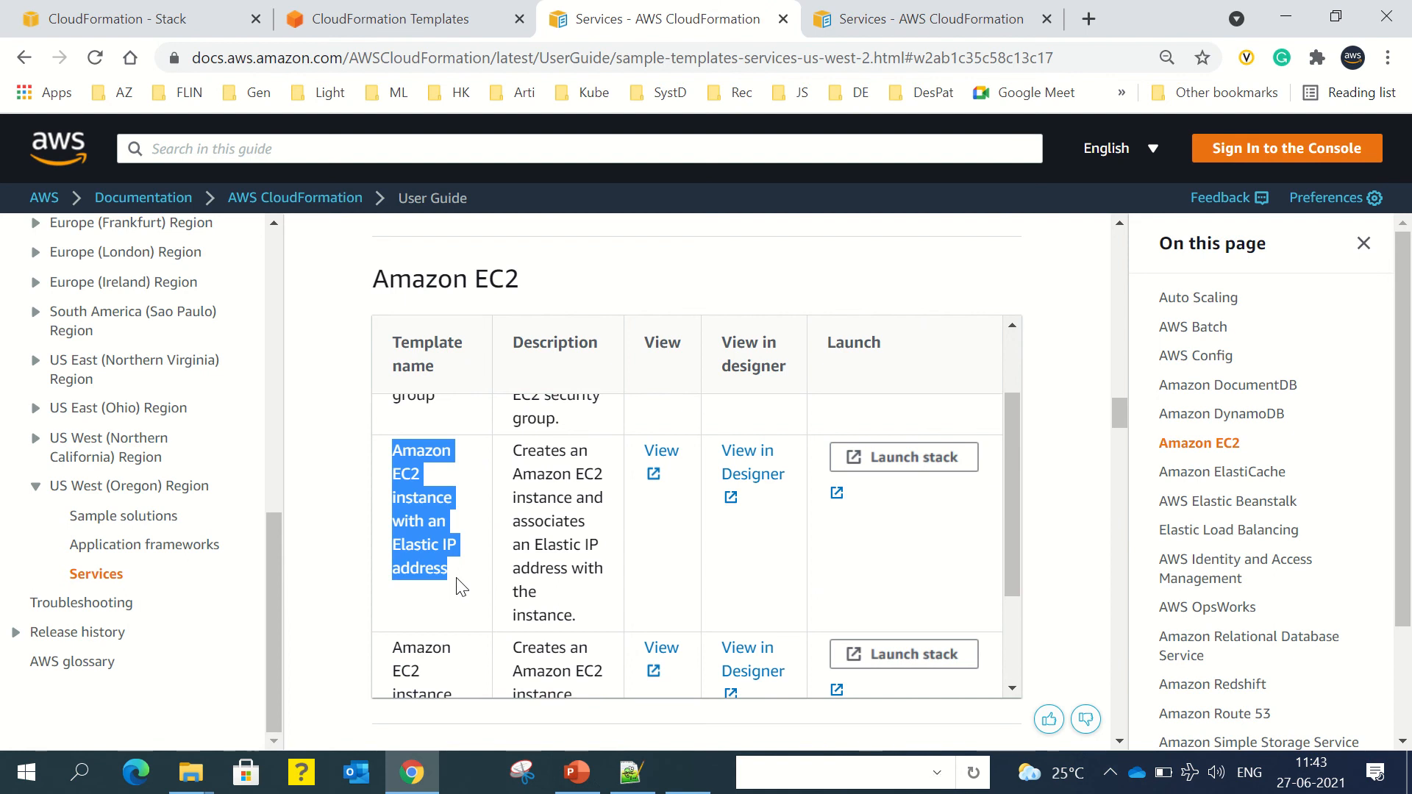
left_click_drag(578, 621, 513, 465)
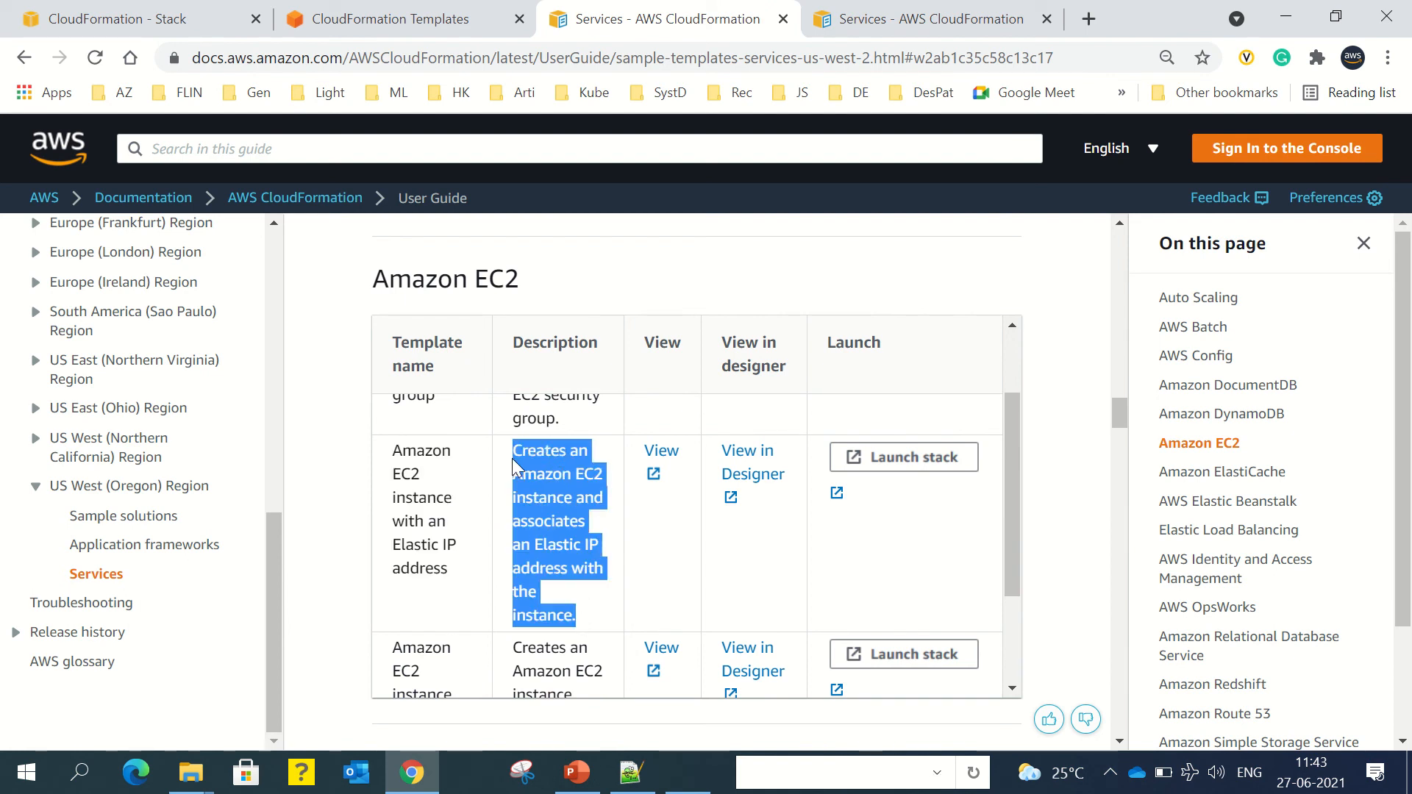
left_click(753, 463)
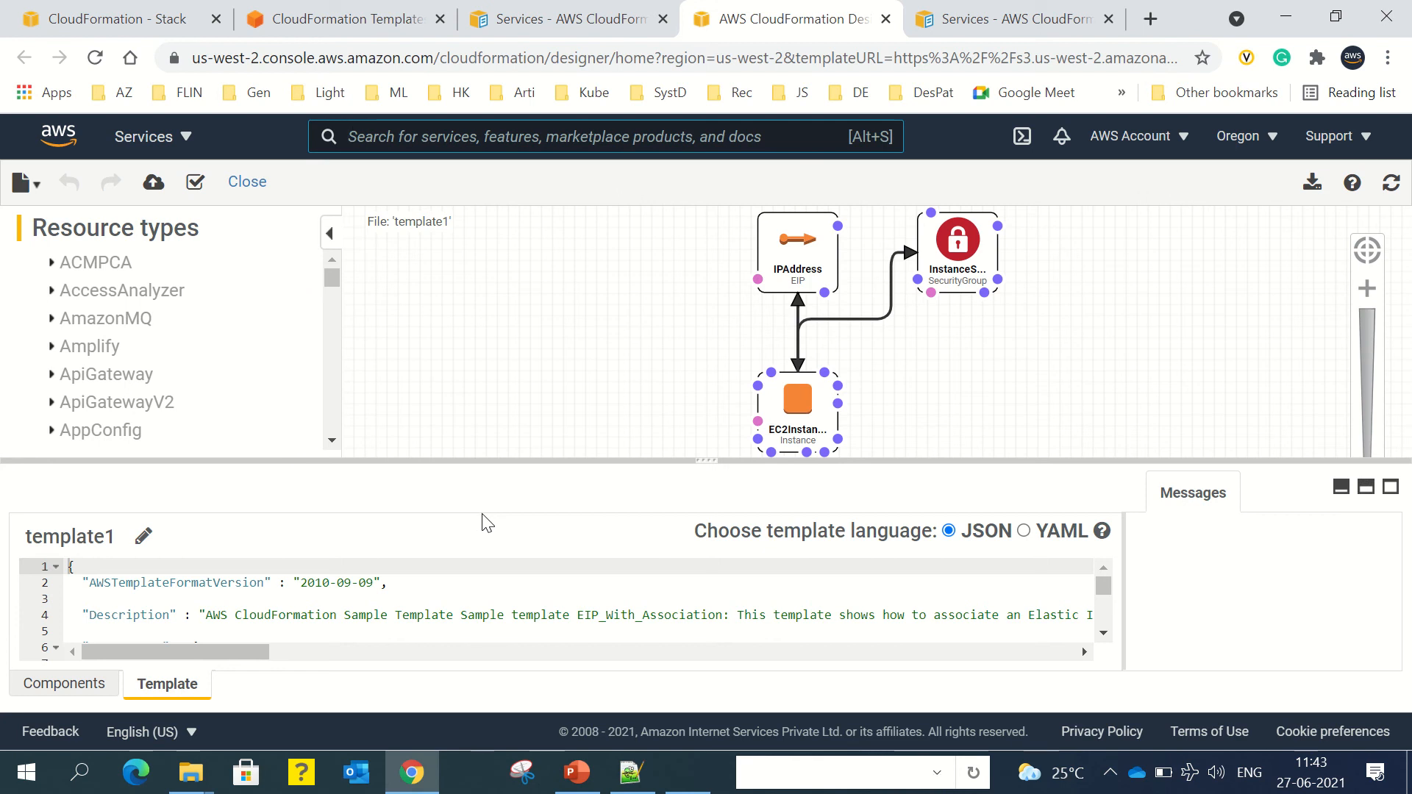
Step: Read through template1's JSON, including the InstanceType parameter that defaults to t2.small
left_click(577, 625)
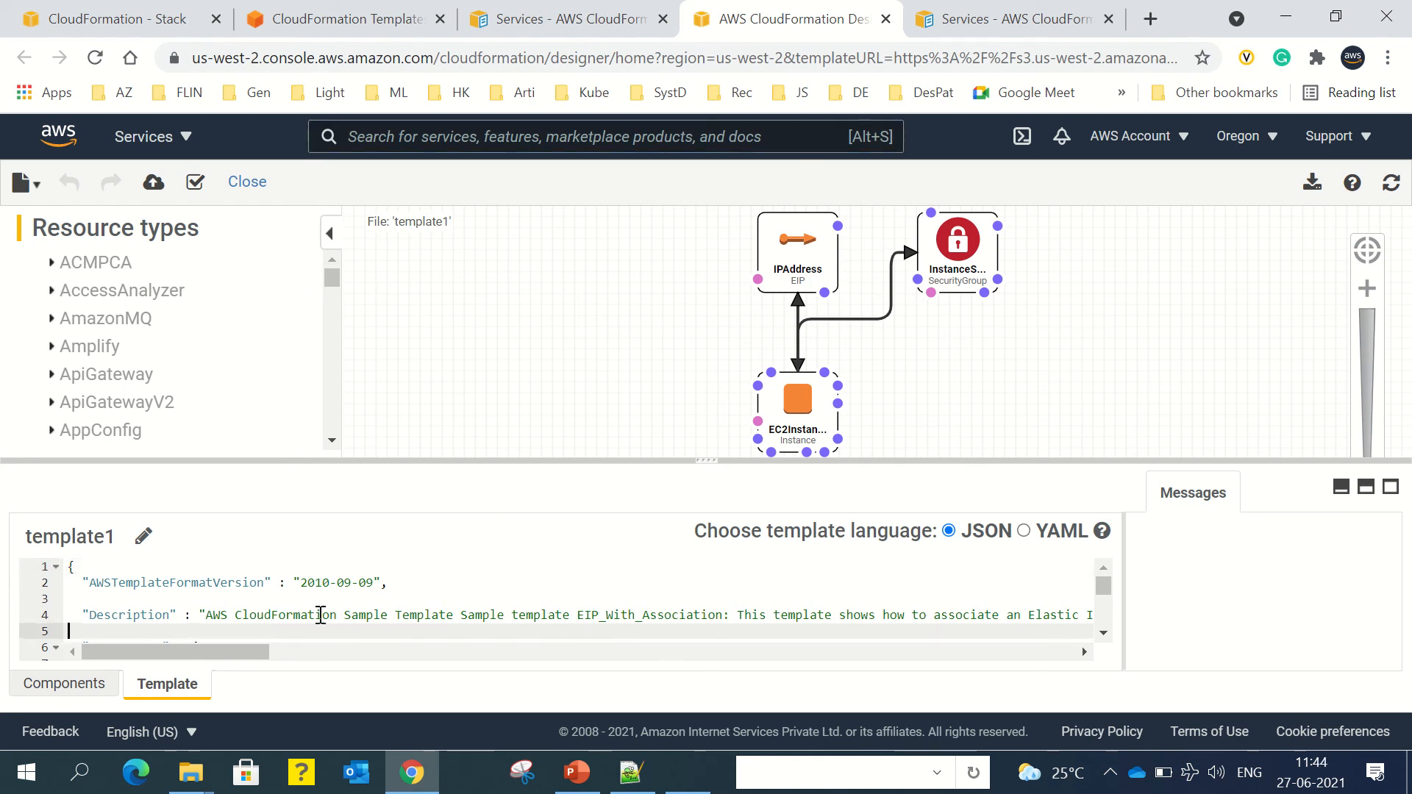
scroll(317, 615, "down", 2)
scroll(318, 615, "down", 14)
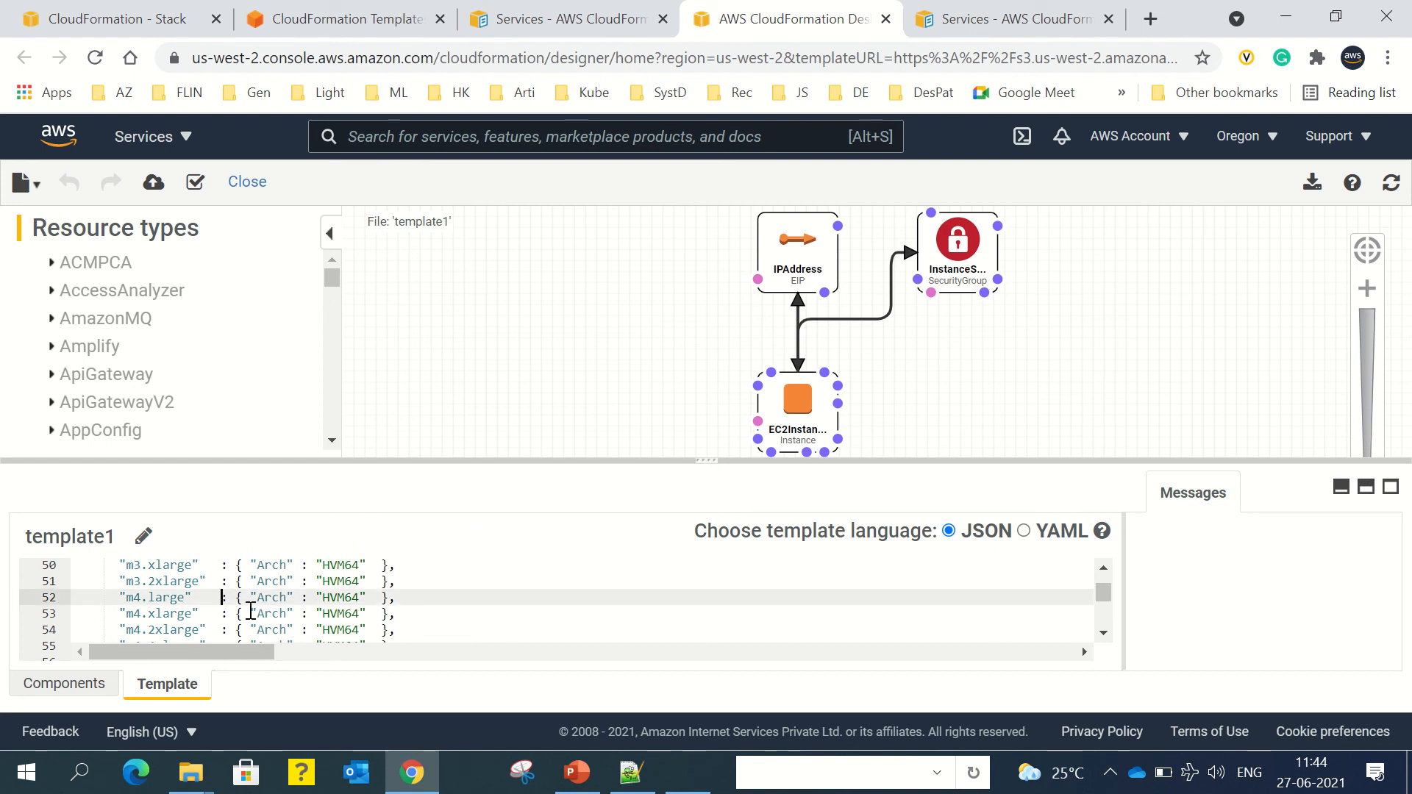
scroll(419, 599, "up", 10)
scroll(422, 601, "up", 3)
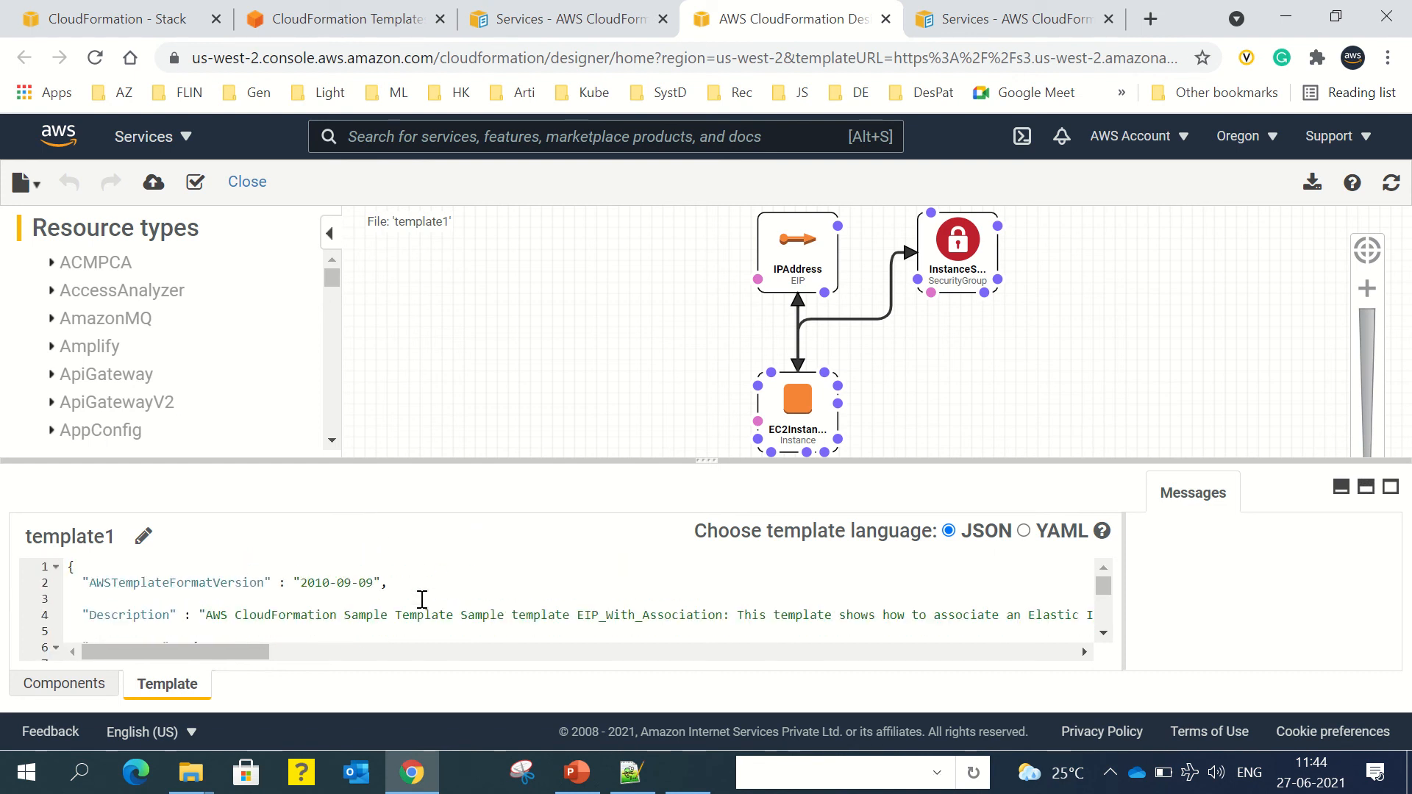
left_click(366, 600)
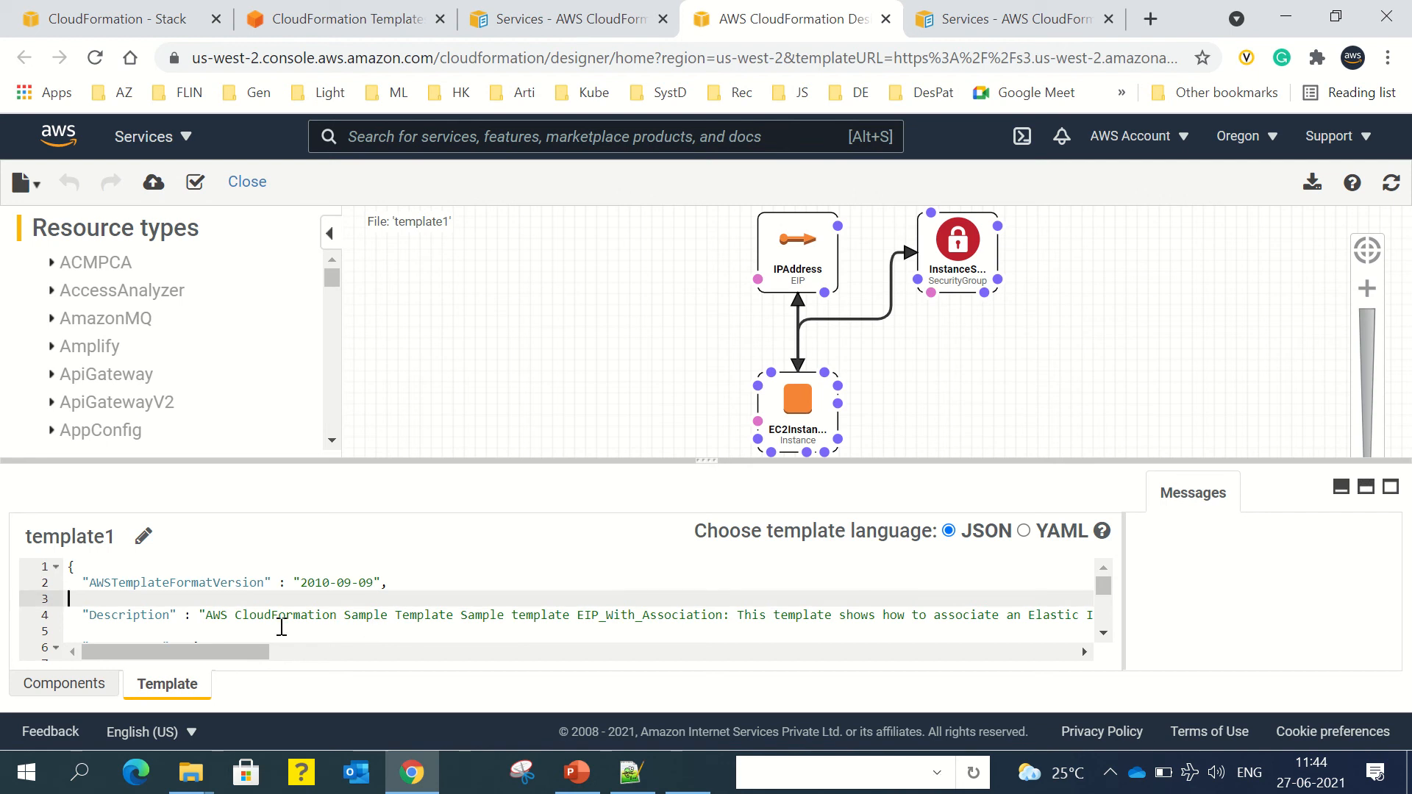
left_click(212, 615)
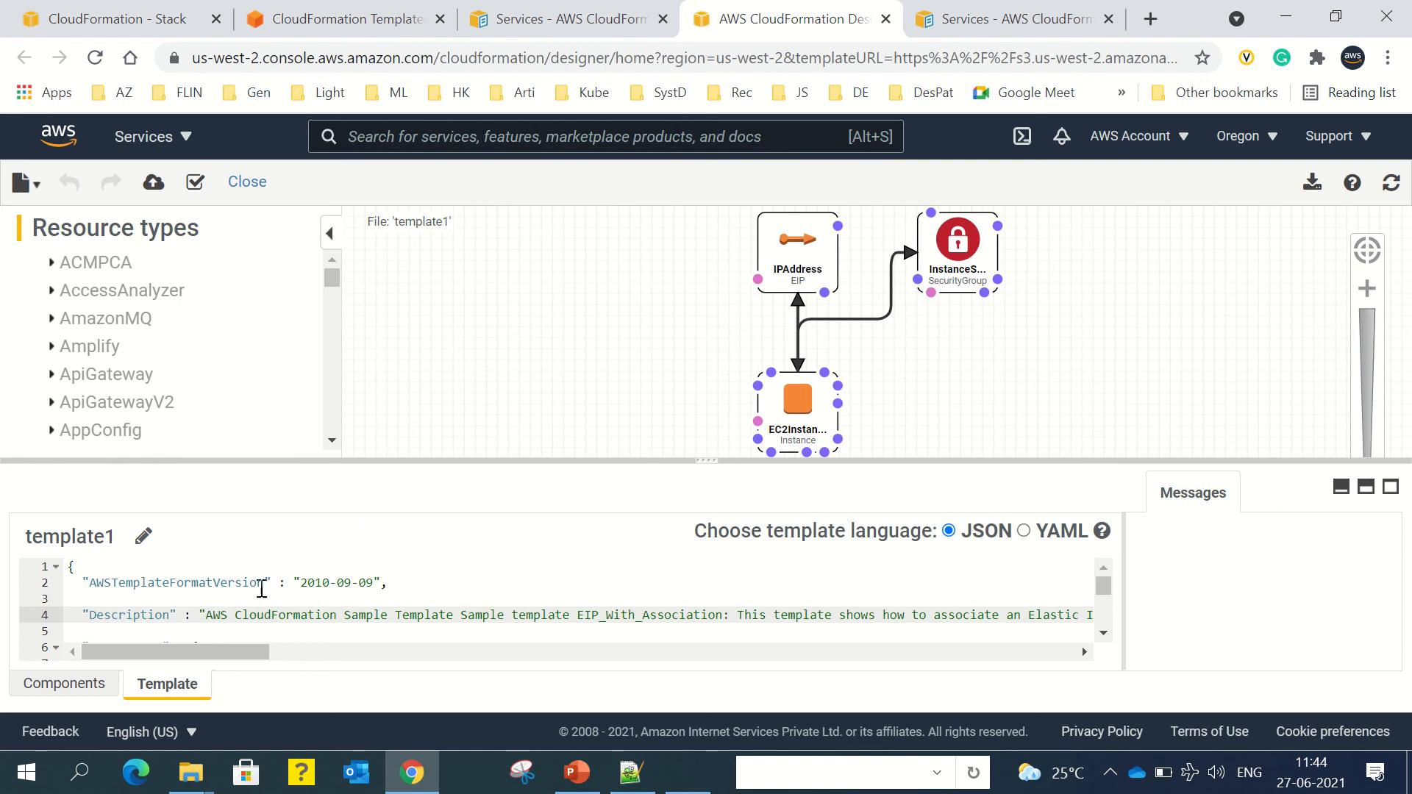
left_click(286, 598)
key("Down")
key("Down")
key("Down")
key("Down")
key("Down")
key("Down")
key("Down")
key("Down")
key("Up")
key("Up")
key("Up")
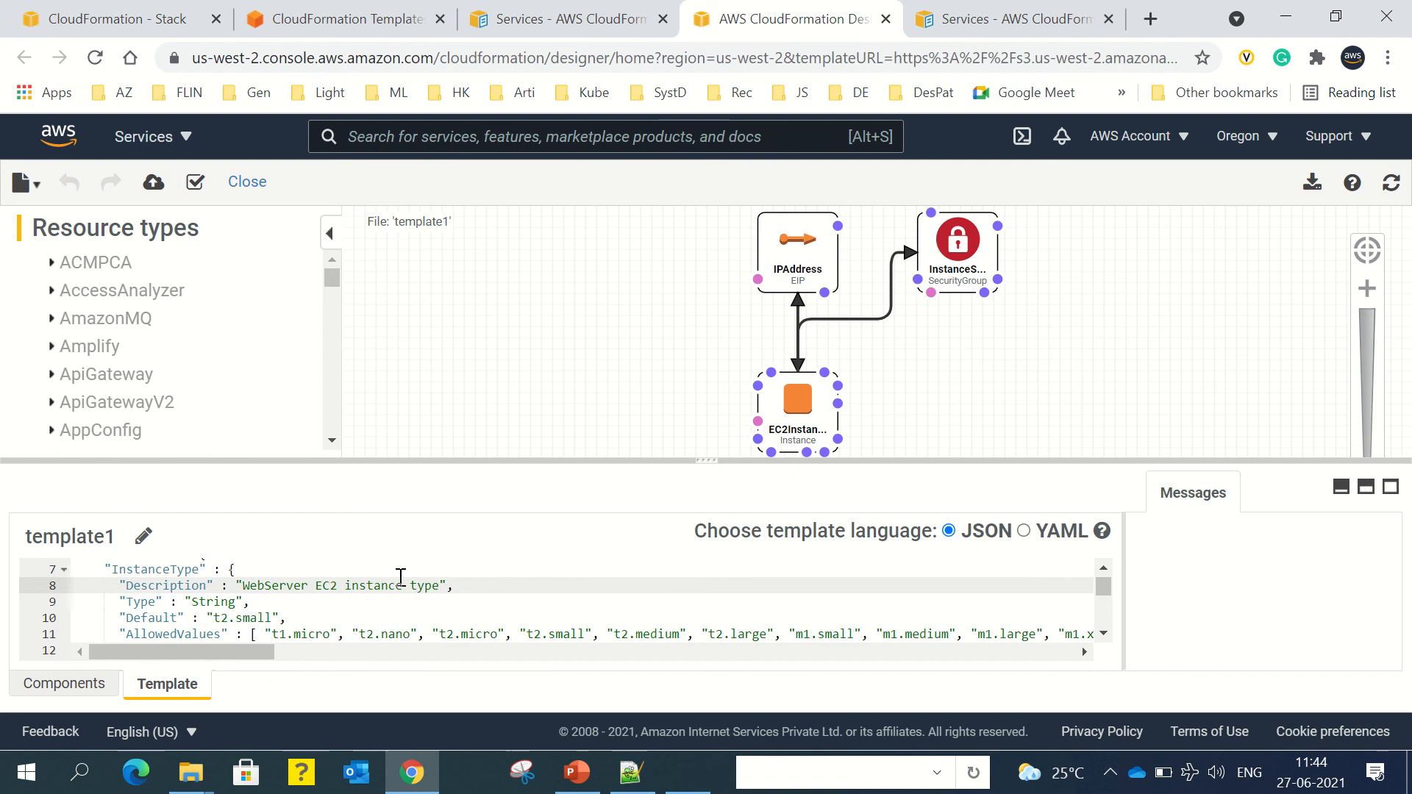
key("Down")
key("Down")
key("Down")
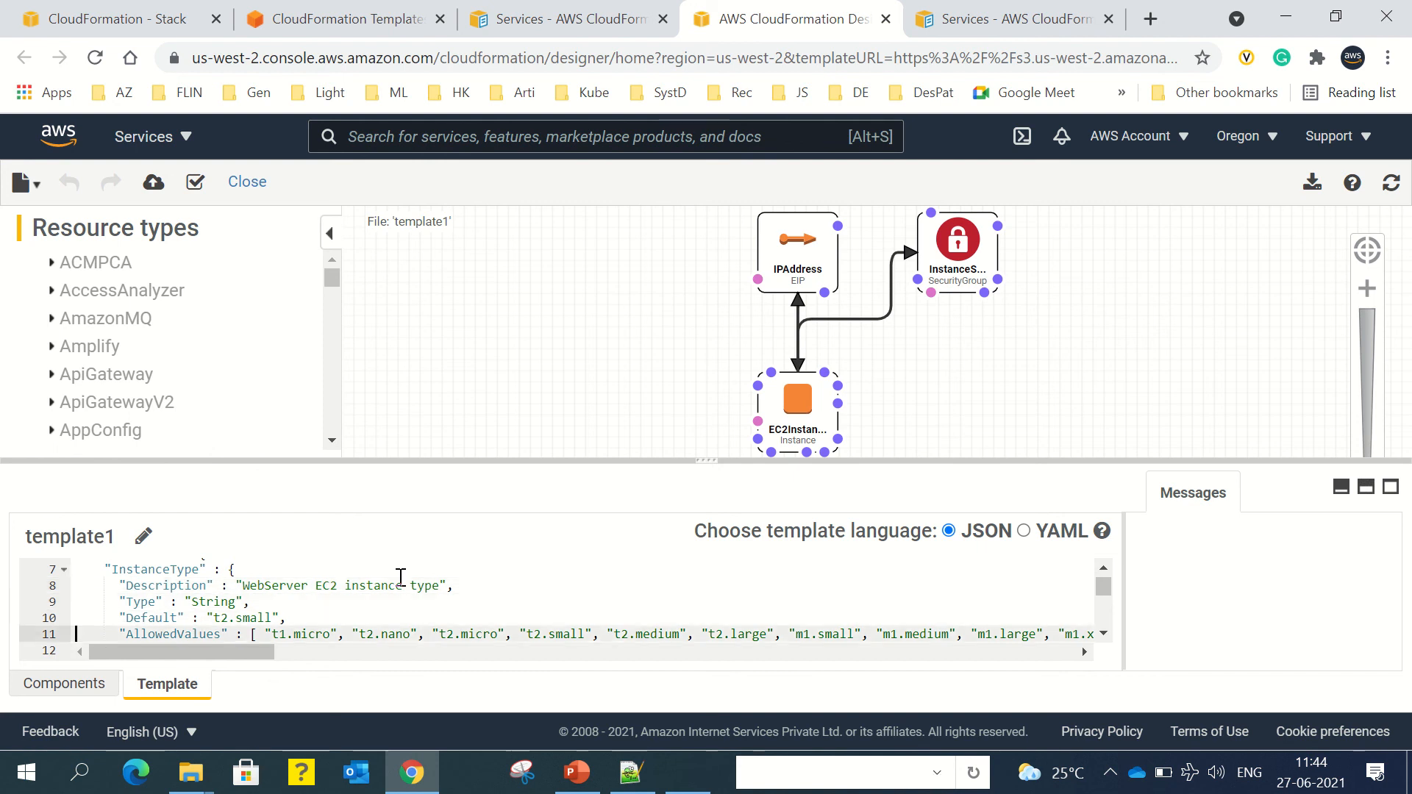
key("Up")
key("Down")
key("Down")
key("Up")
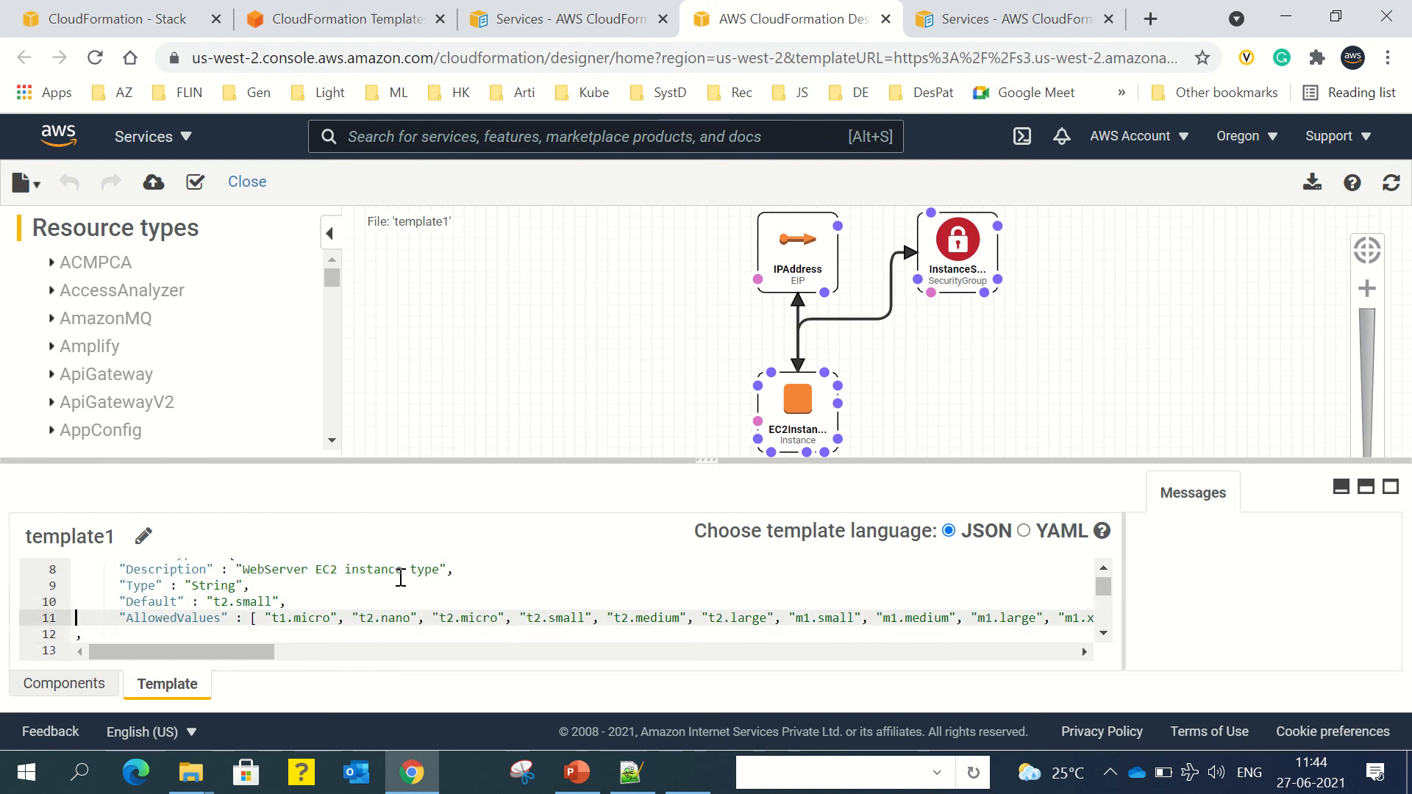
key("Up")
key("Up")
key("Down")
key("Down")
key("Up")
key("shift+End")
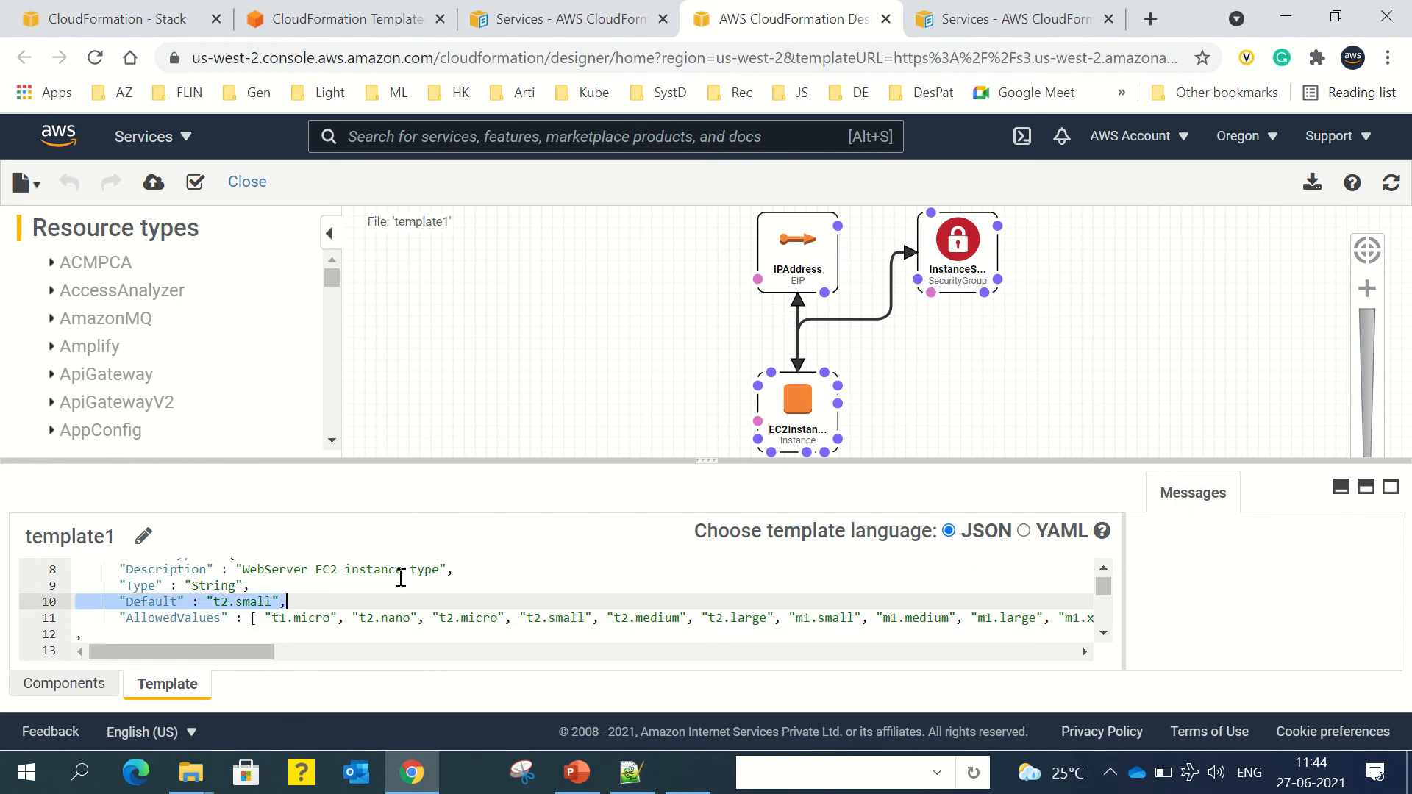
key("Down")
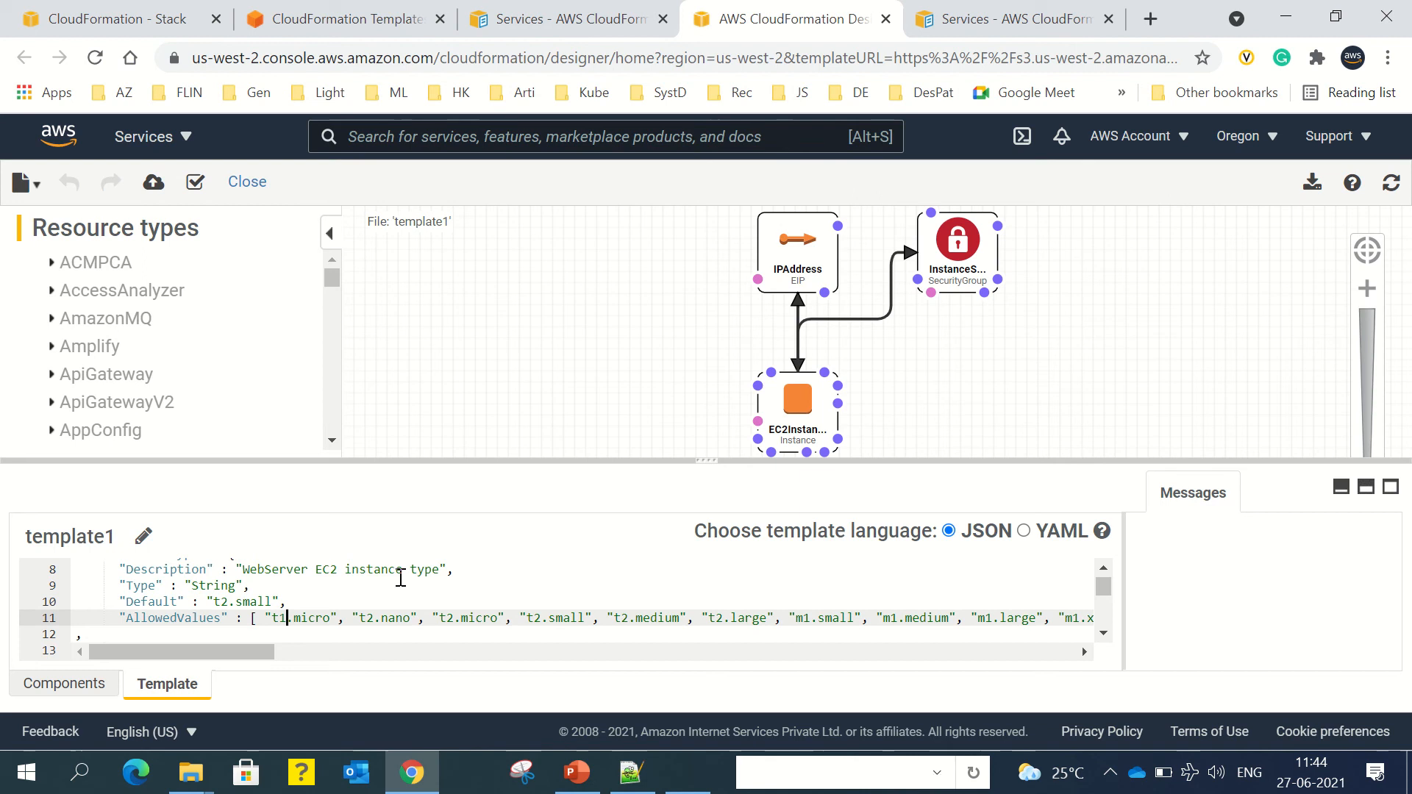
left_click_drag(241, 655, 203, 647)
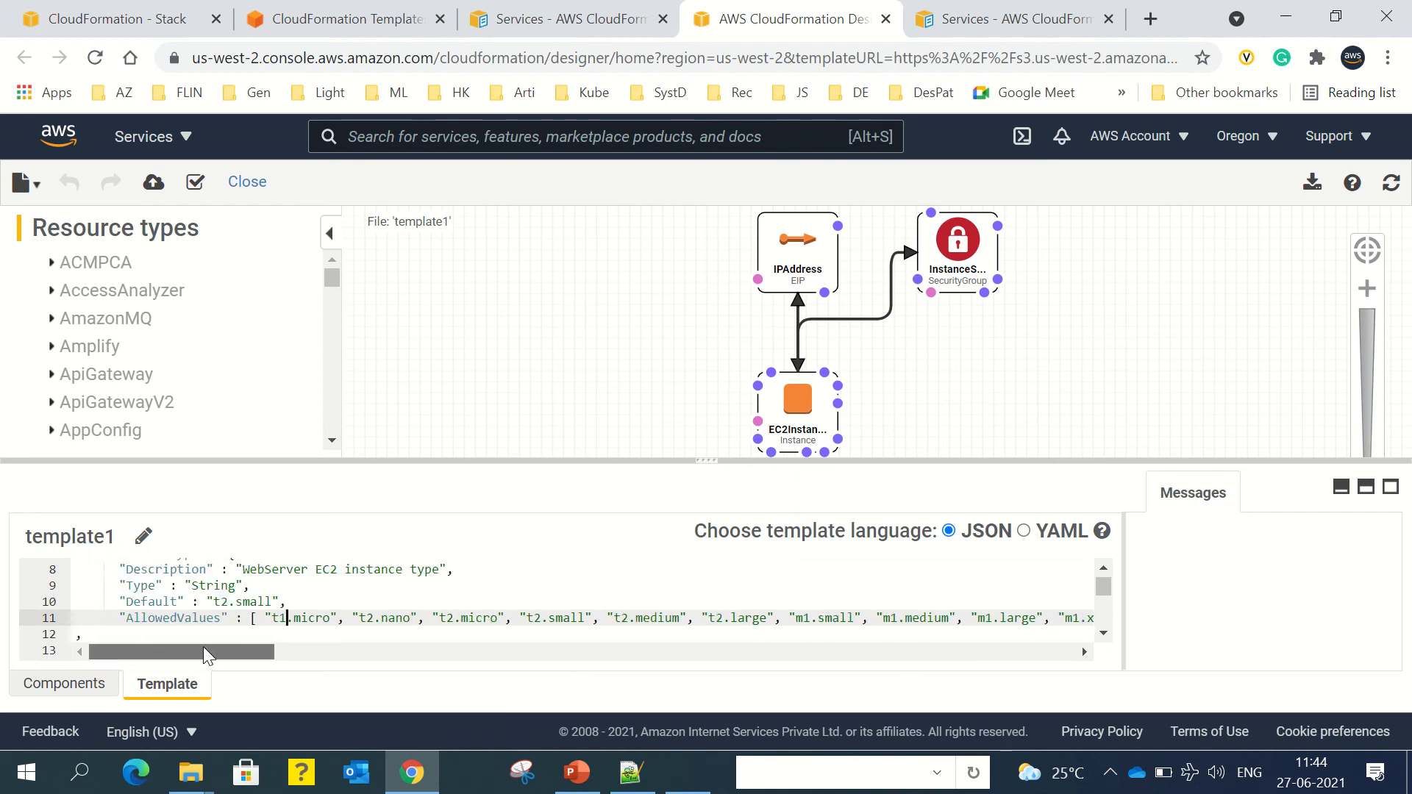
scroll(225, 610, "down", 2)
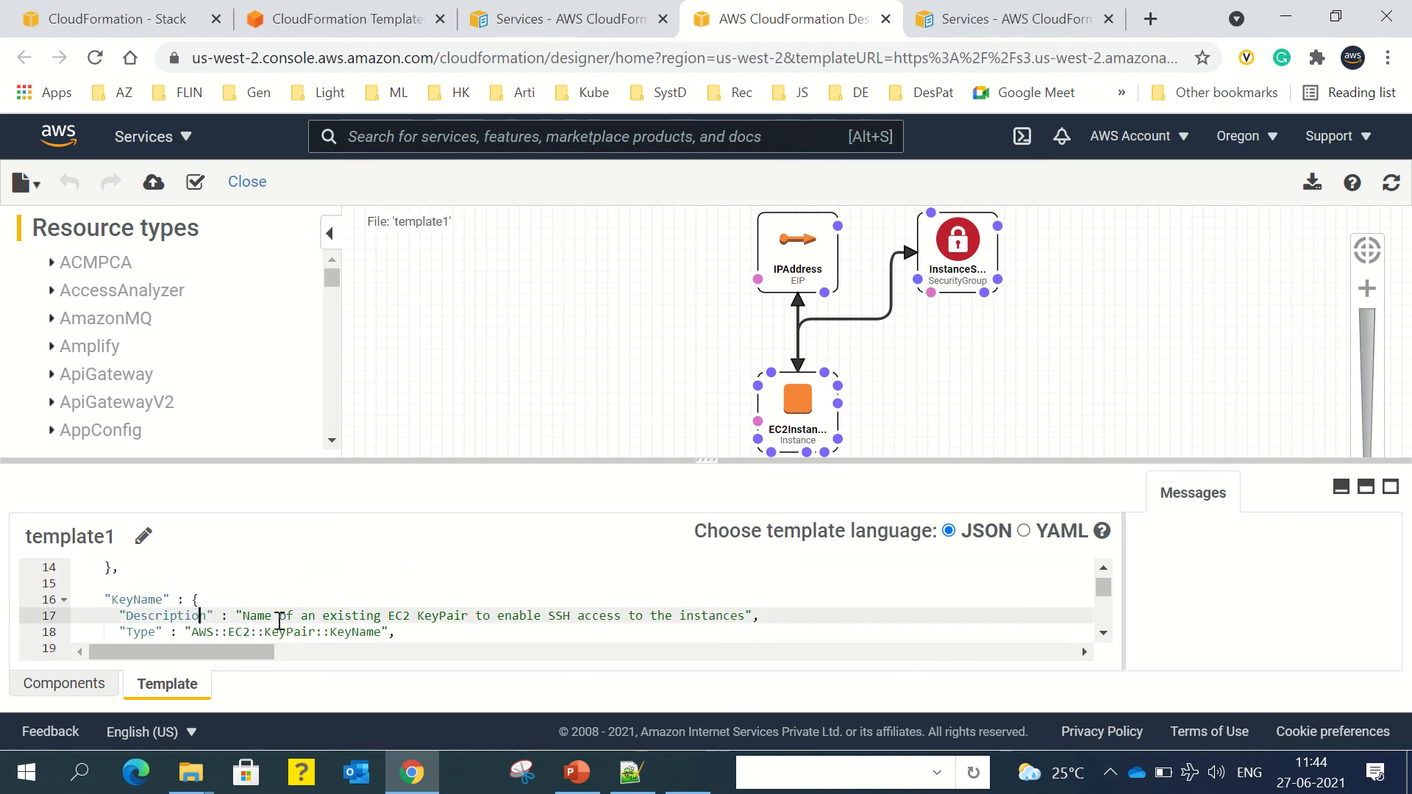
scroll(360, 621, "down", 4)
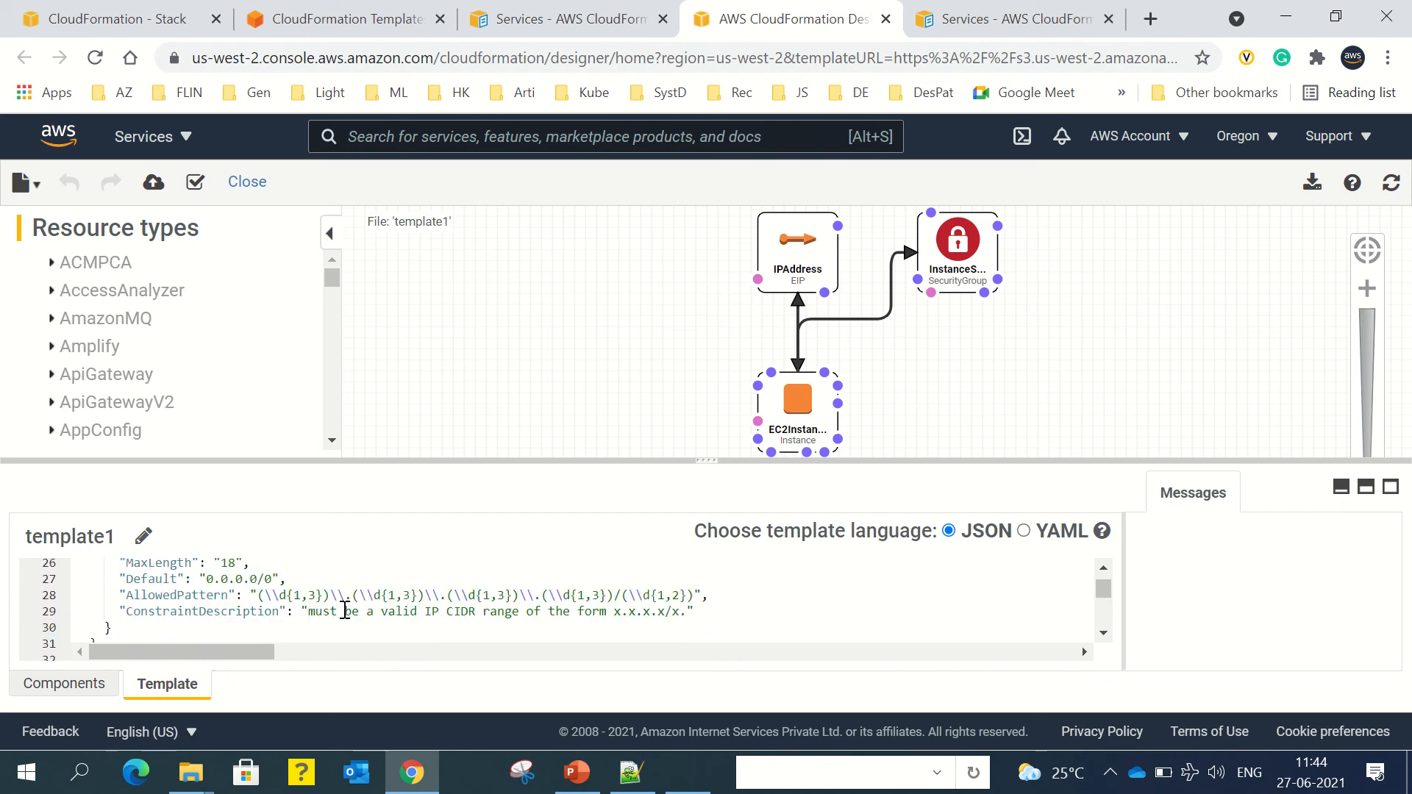
scroll(288, 597, "down", 4)
scroll(251, 592, "up", 6)
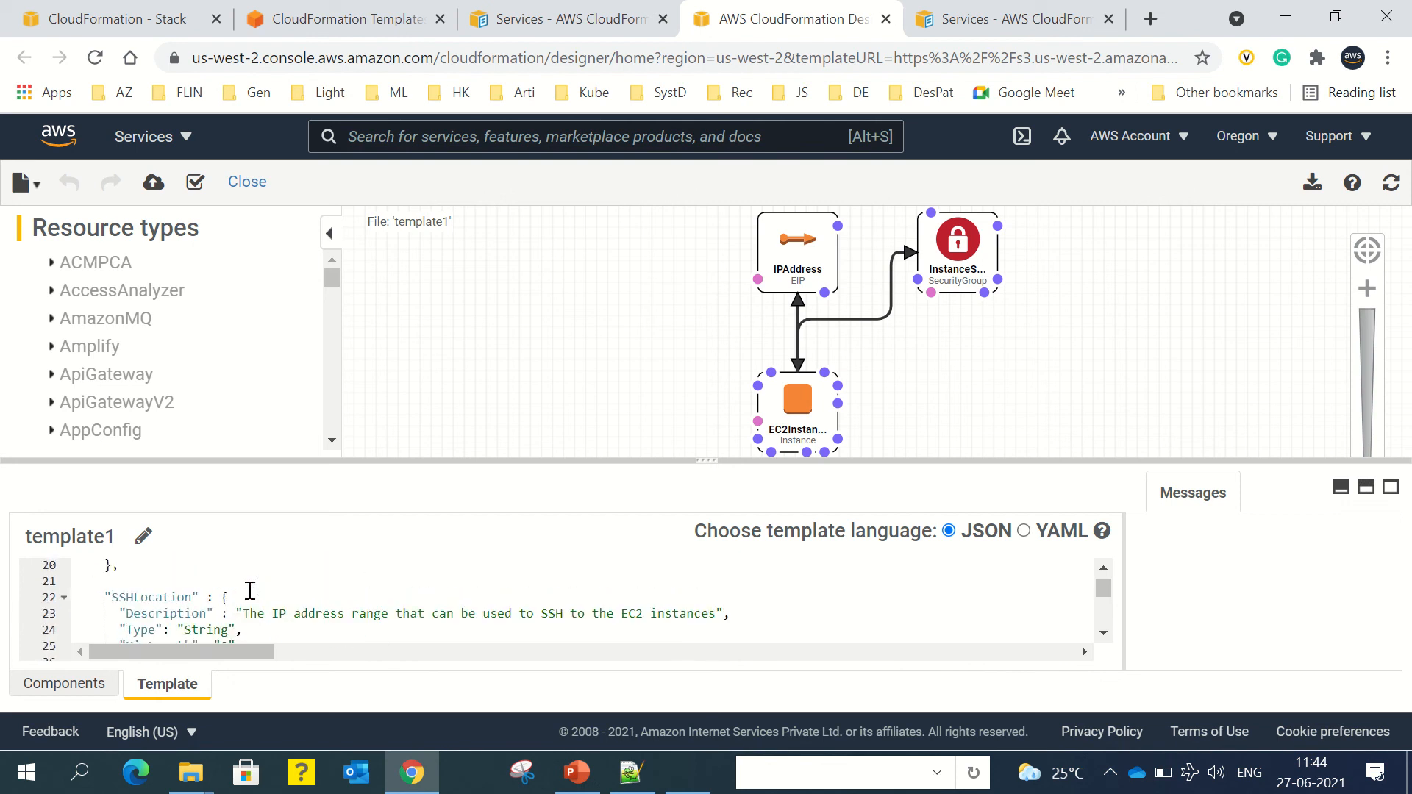
left_click(164, 594)
key("Down")
key("Down")
key("Down")
key("Down")
key("Down")
key("Down")
key("Down")
key("Down")
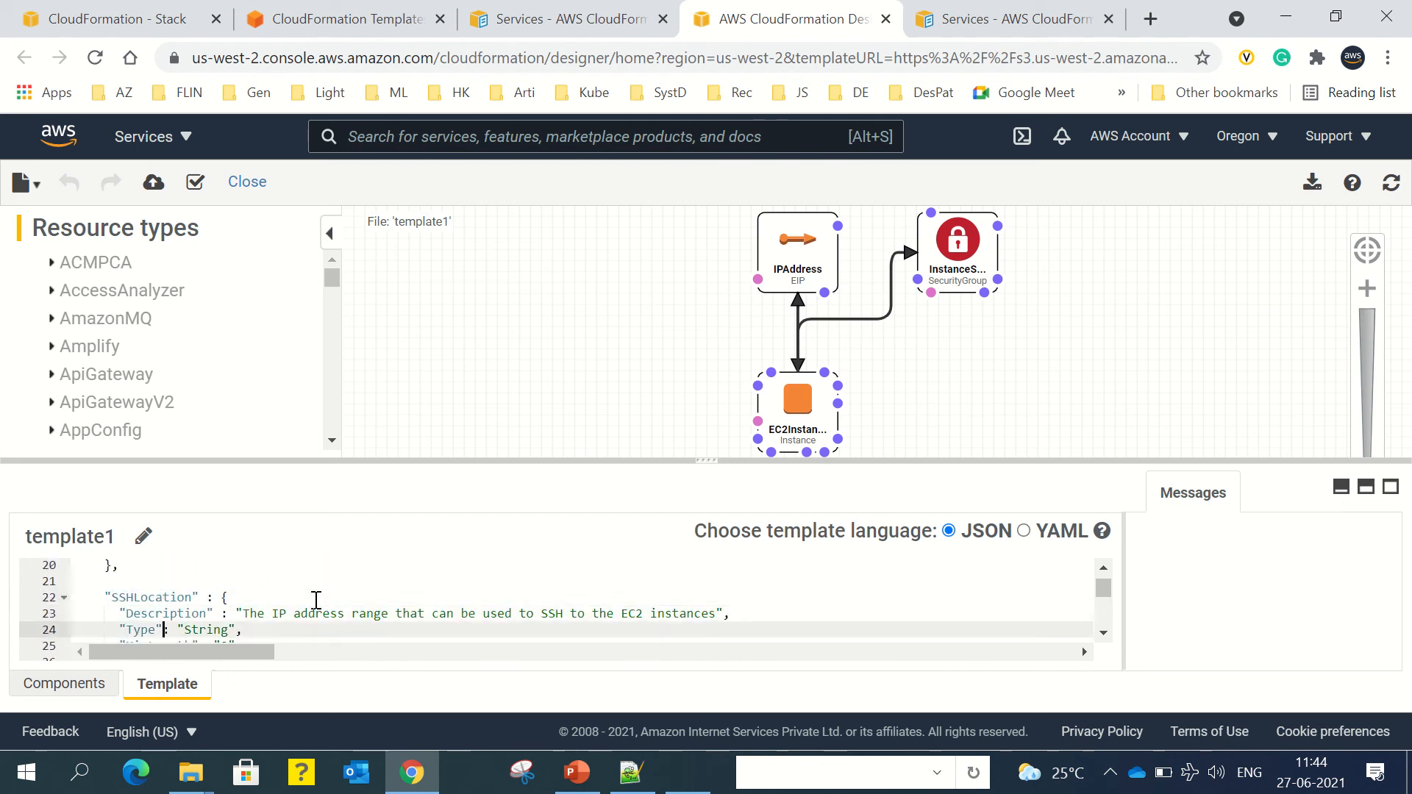
key("Down")
key("Down")
key("Down")
key("Down")
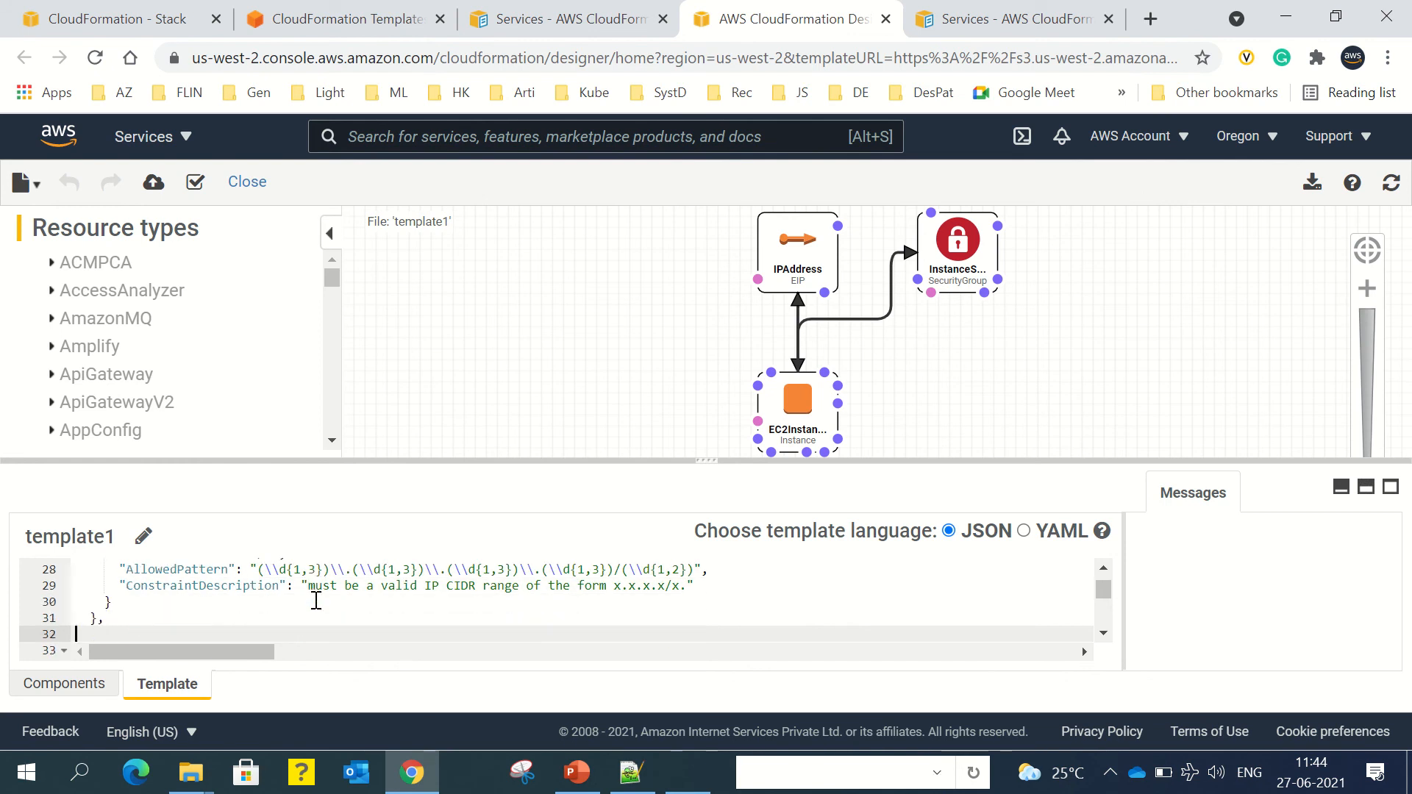
key("Up")
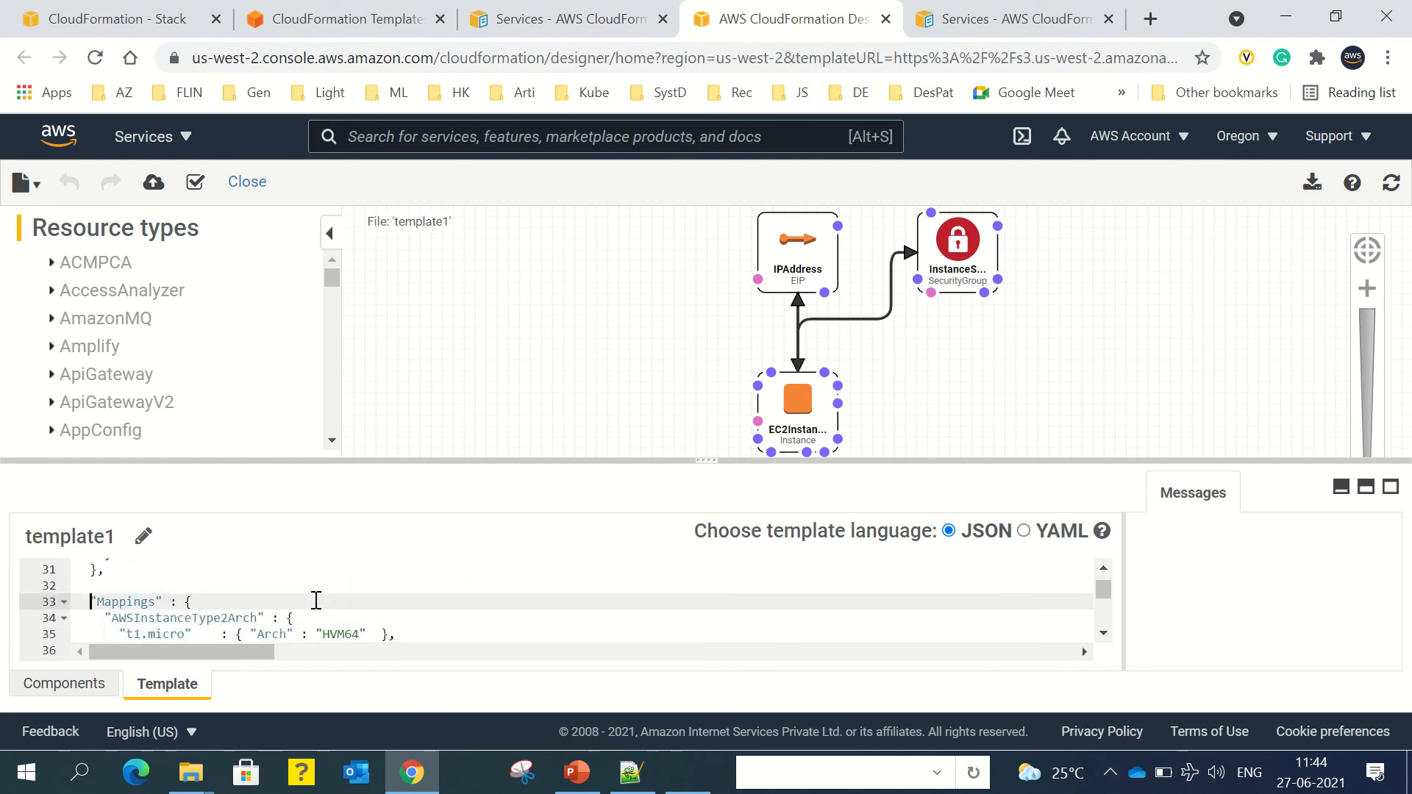
key("Down")
key("Down")
key("Down")
key("Down")
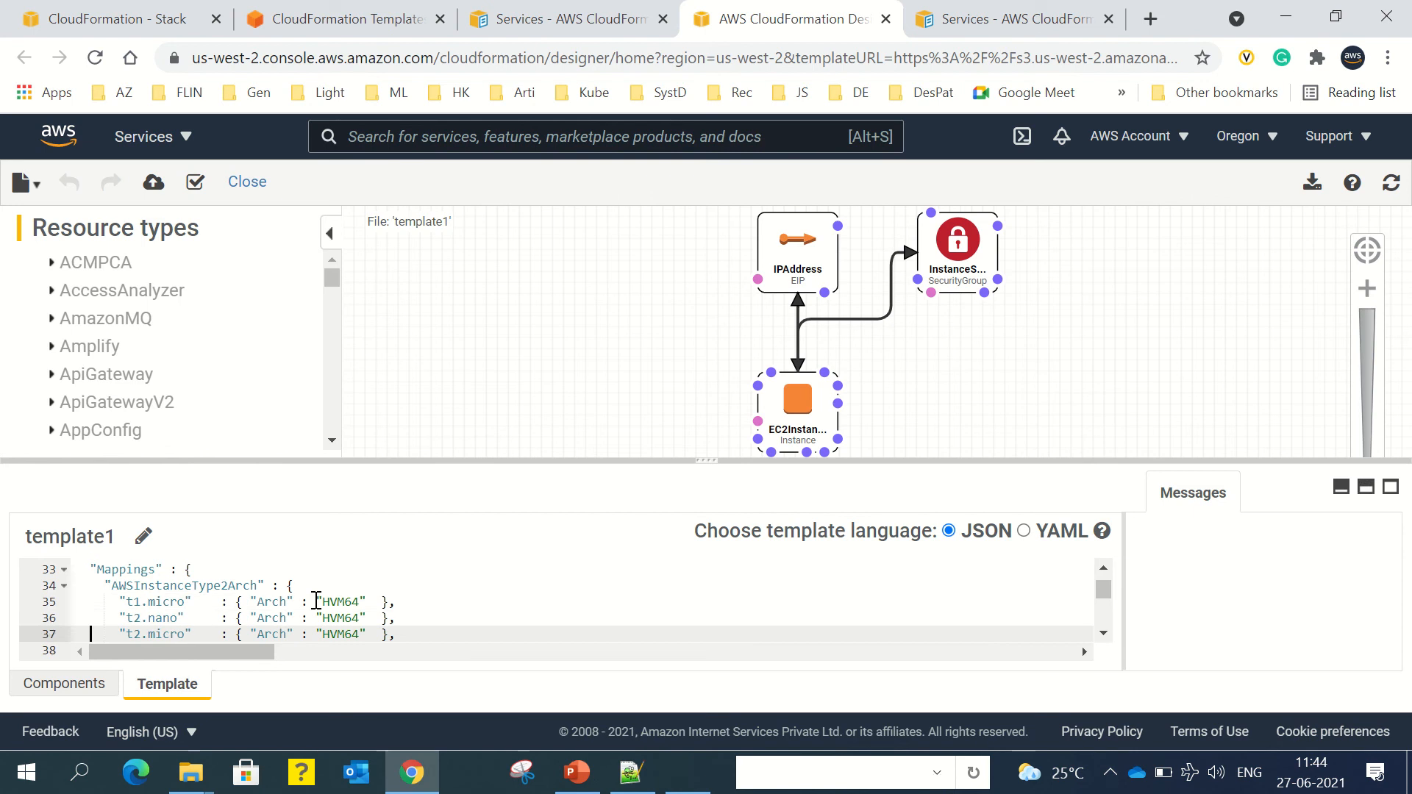
key("Up")
key("Up")
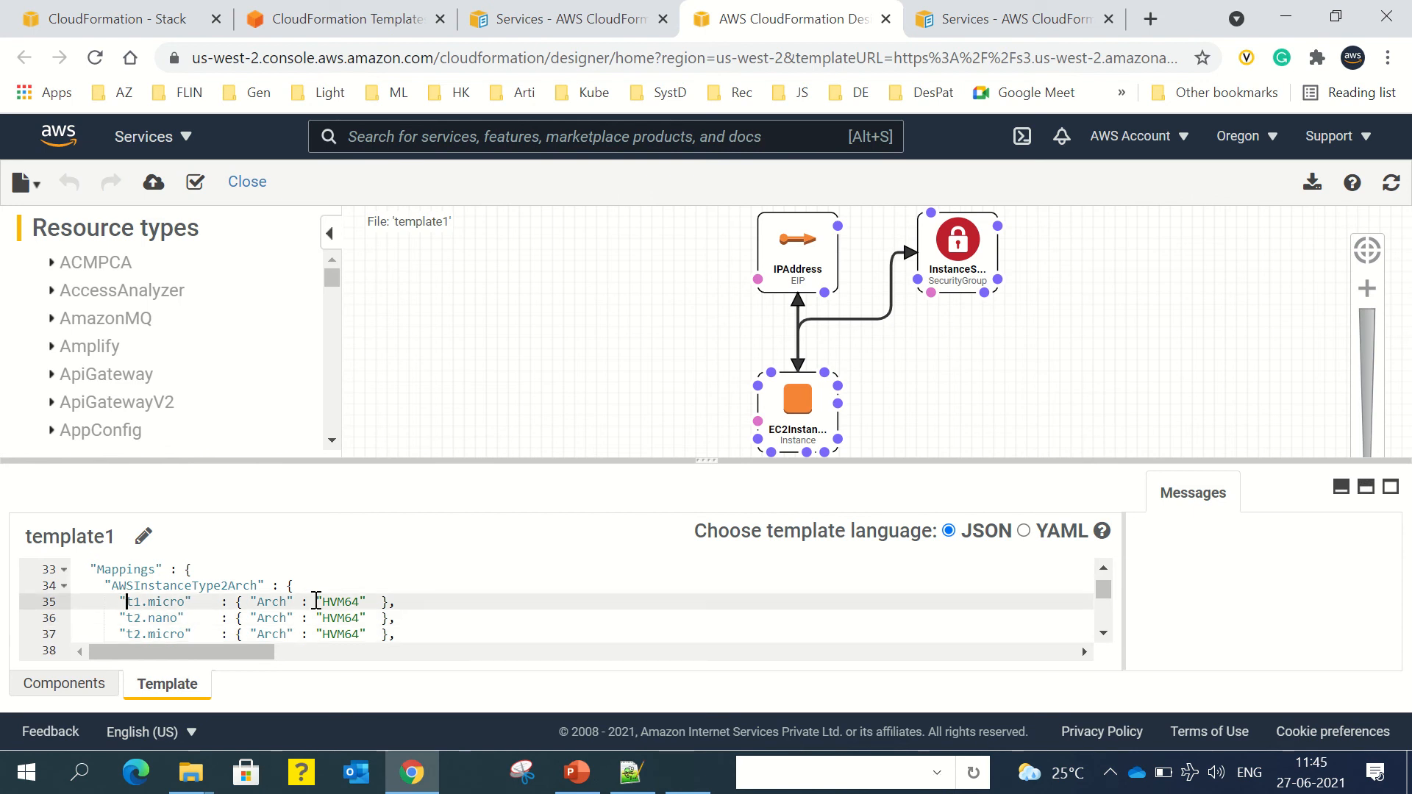
key("Right")
key("Right")
key("Right")
key("Right")
key("Right")
key("Right")
key("Right")
key("Right")
key("Right")
key("Right")
key("Right")
key("Right")
key("Right")
key("Right")
key("Right")
key("shift+Right")
key("shift+Right")
key("shift+Right")
key("shift+Right")
key("shift+Right")
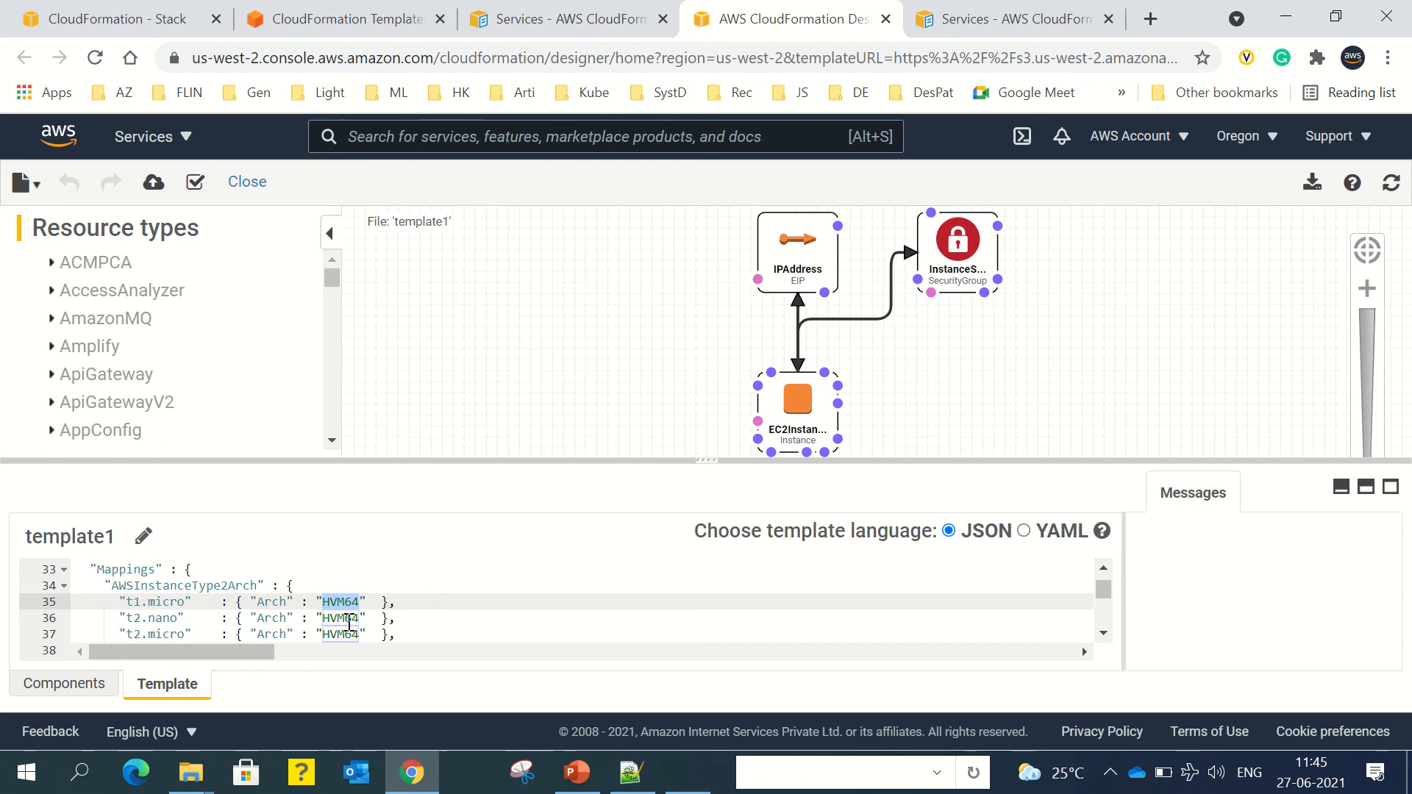
left_click(383, 602)
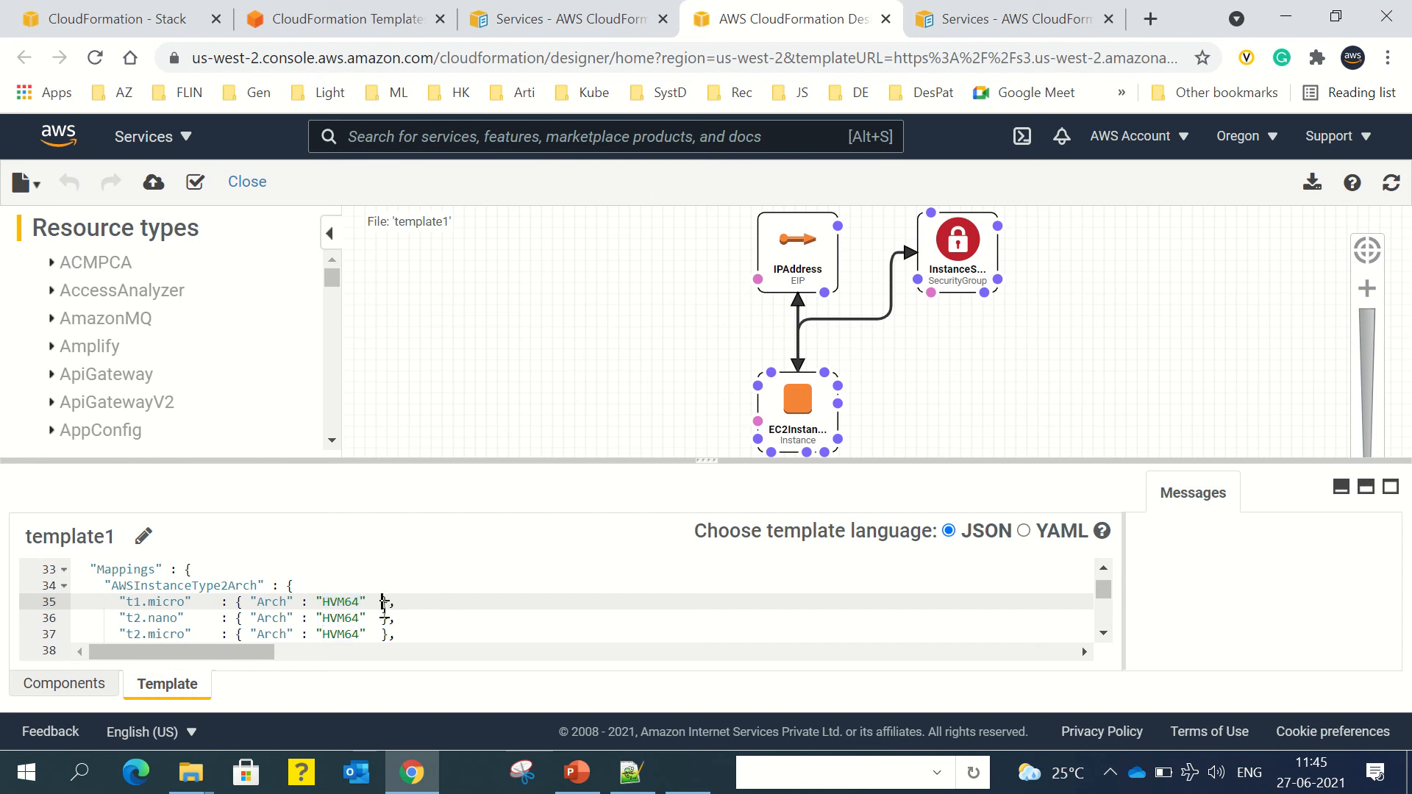
scroll(382, 603, "down", 10)
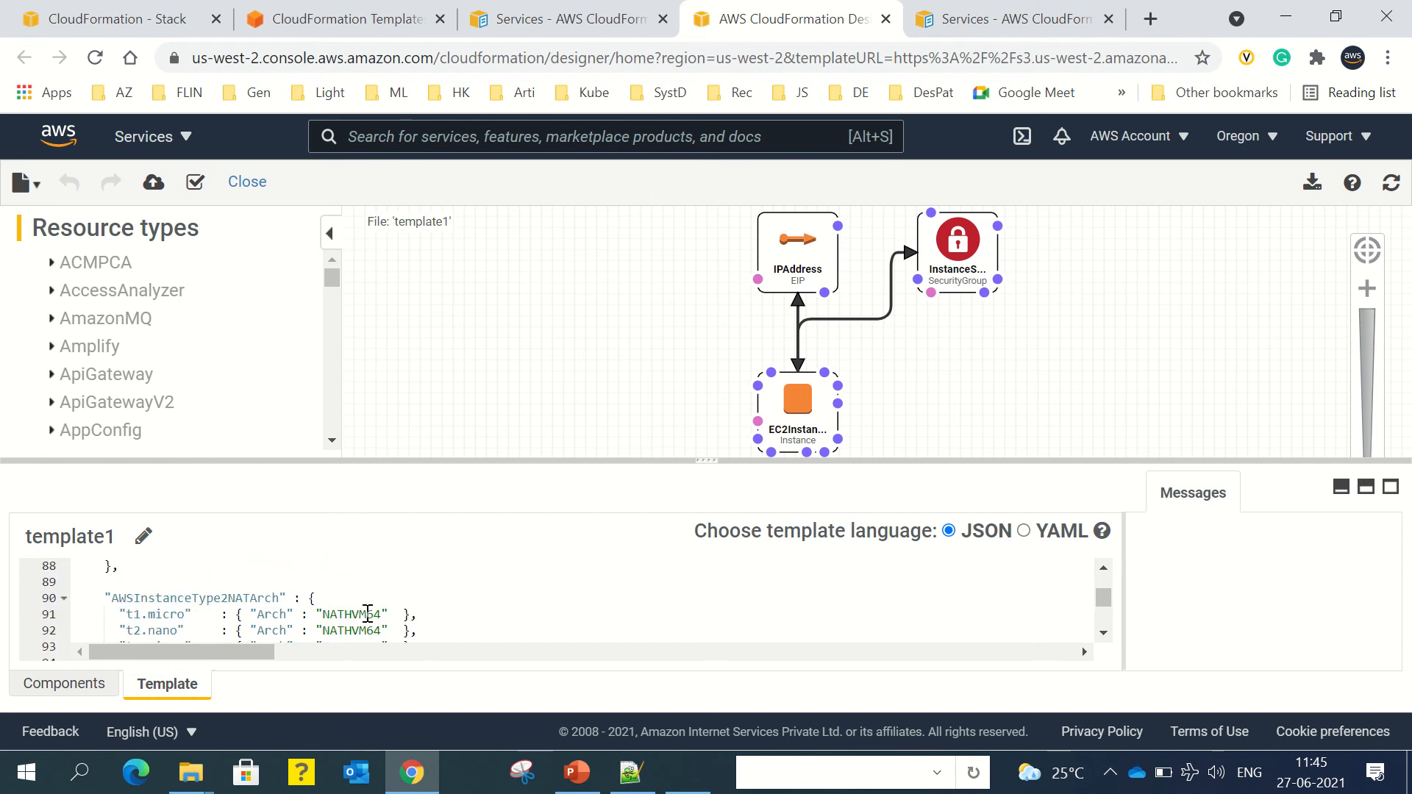
scroll(395, 617, "down", 9)
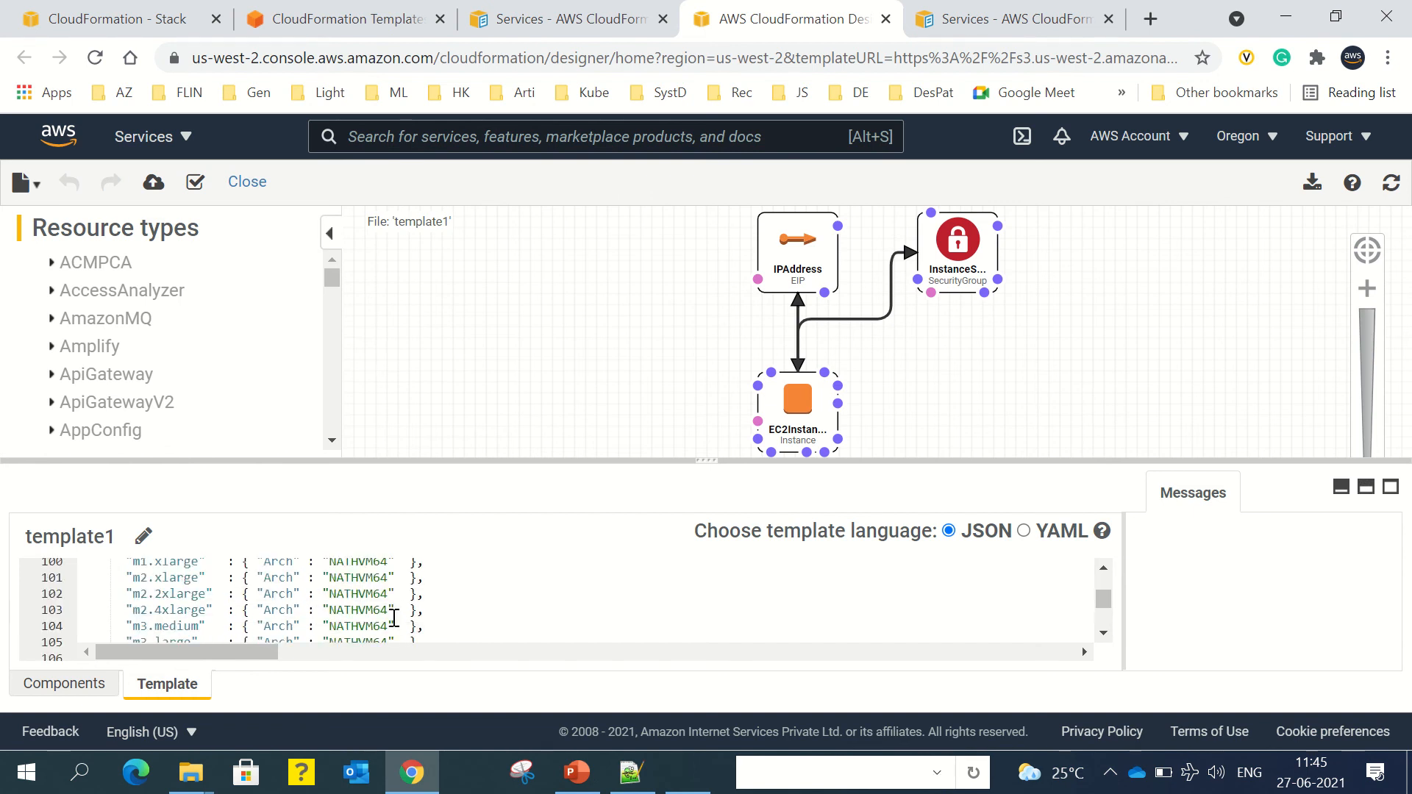
scroll(395, 618, "down", 4)
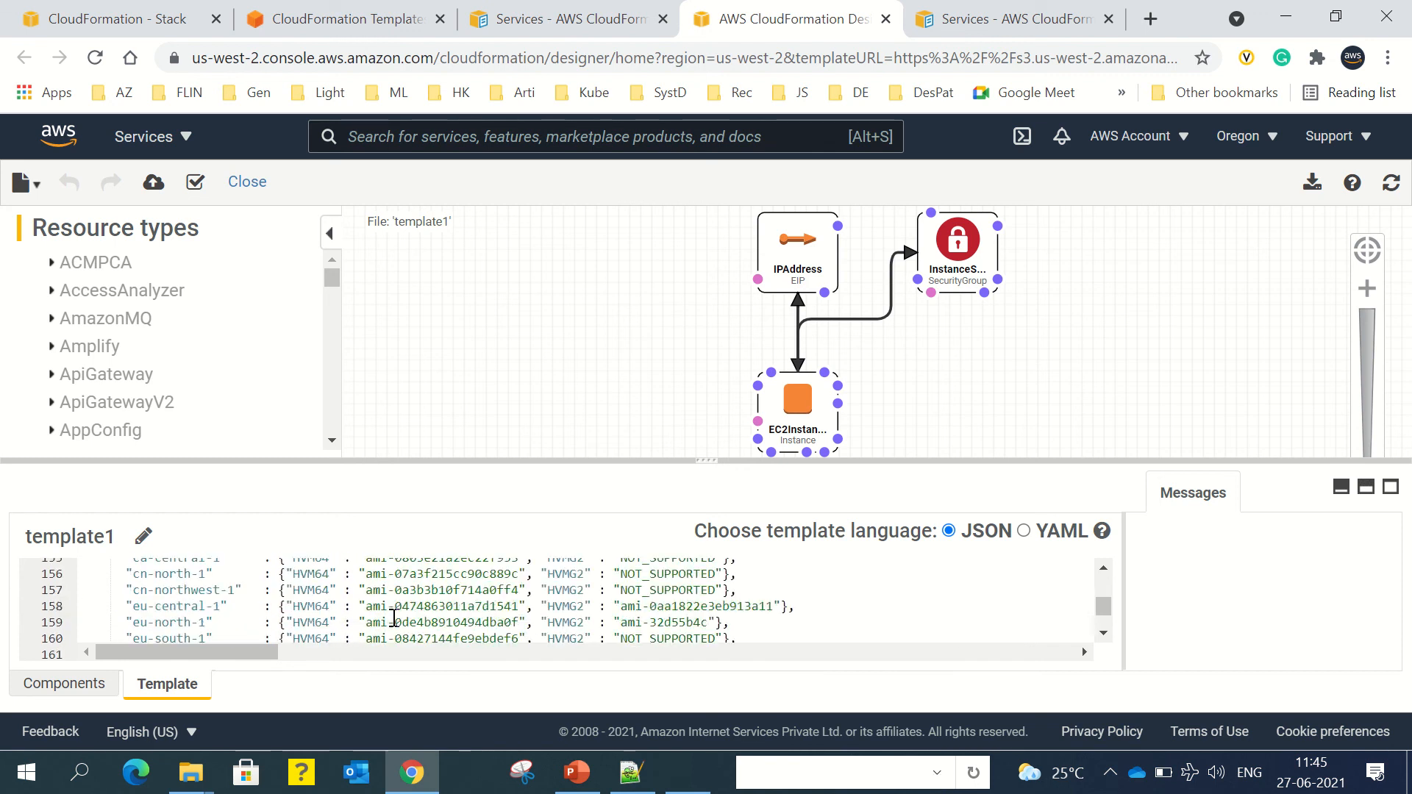
left_click(362, 609)
scroll(435, 629, "up", 5)
scroll(435, 629, "down", 4)
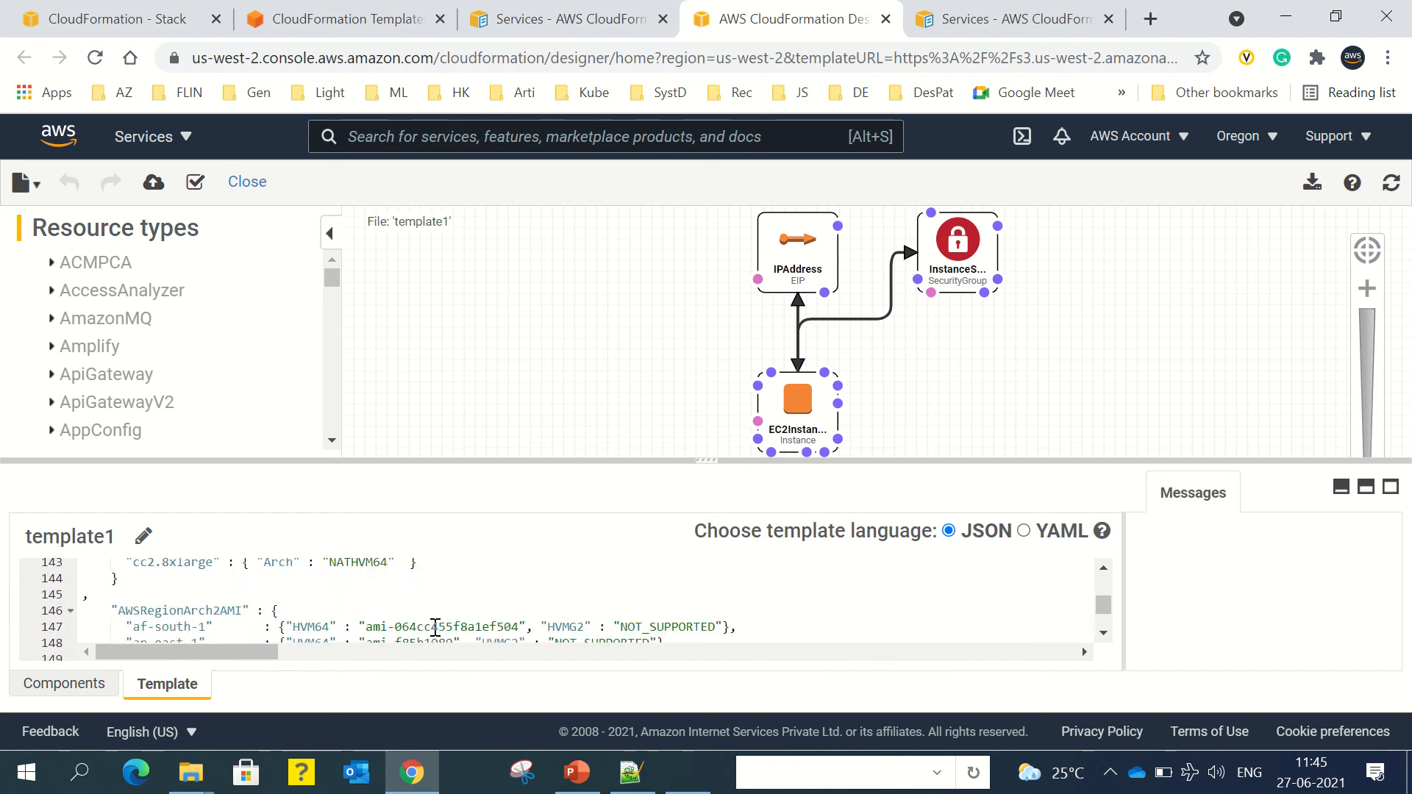
scroll(435, 629, "up", 5)
scroll(436, 628, "down", 1)
scroll(436, 628, "up", 2)
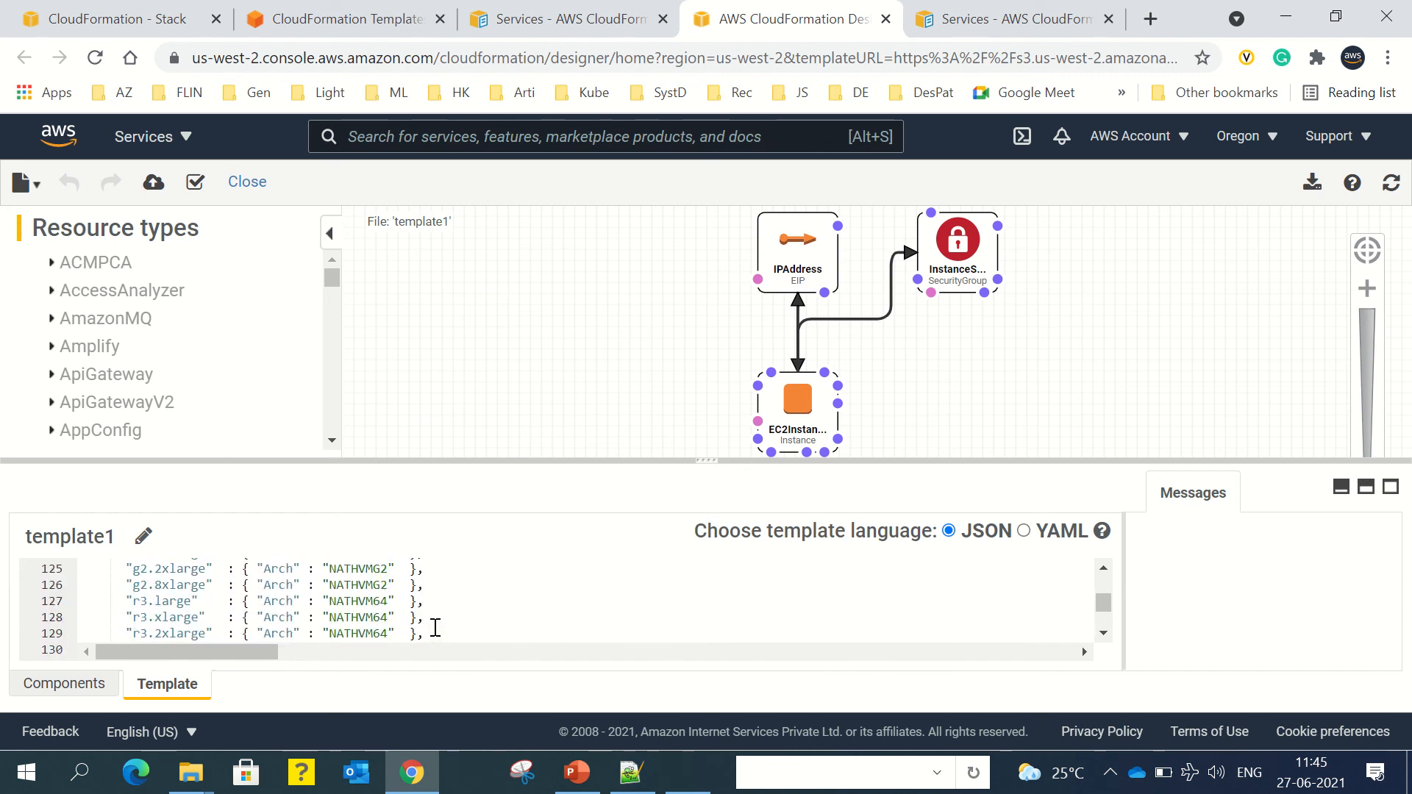
scroll(436, 629, "up", 4)
scroll(368, 618, "down", 8)
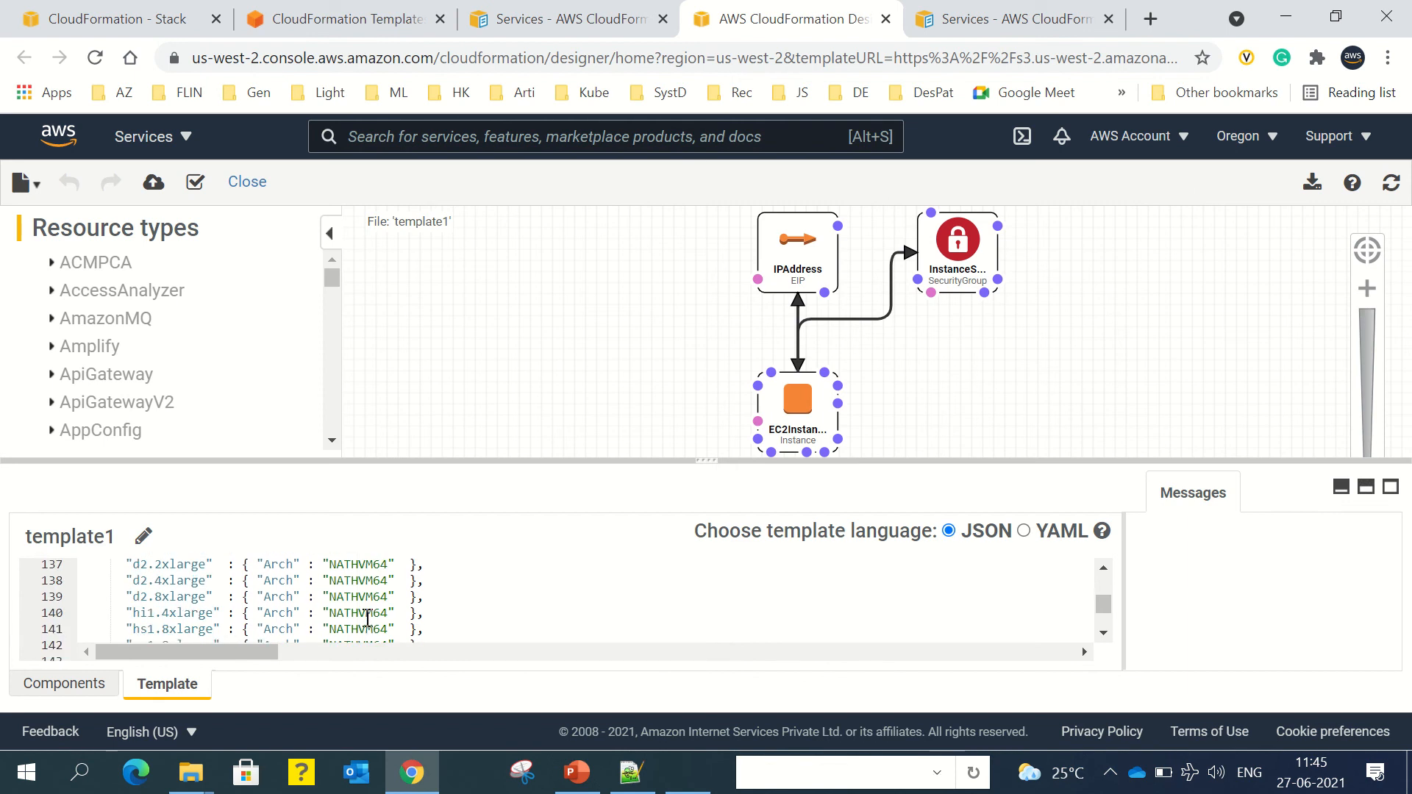
scroll(368, 618, "down", 2)
left_click(368, 616)
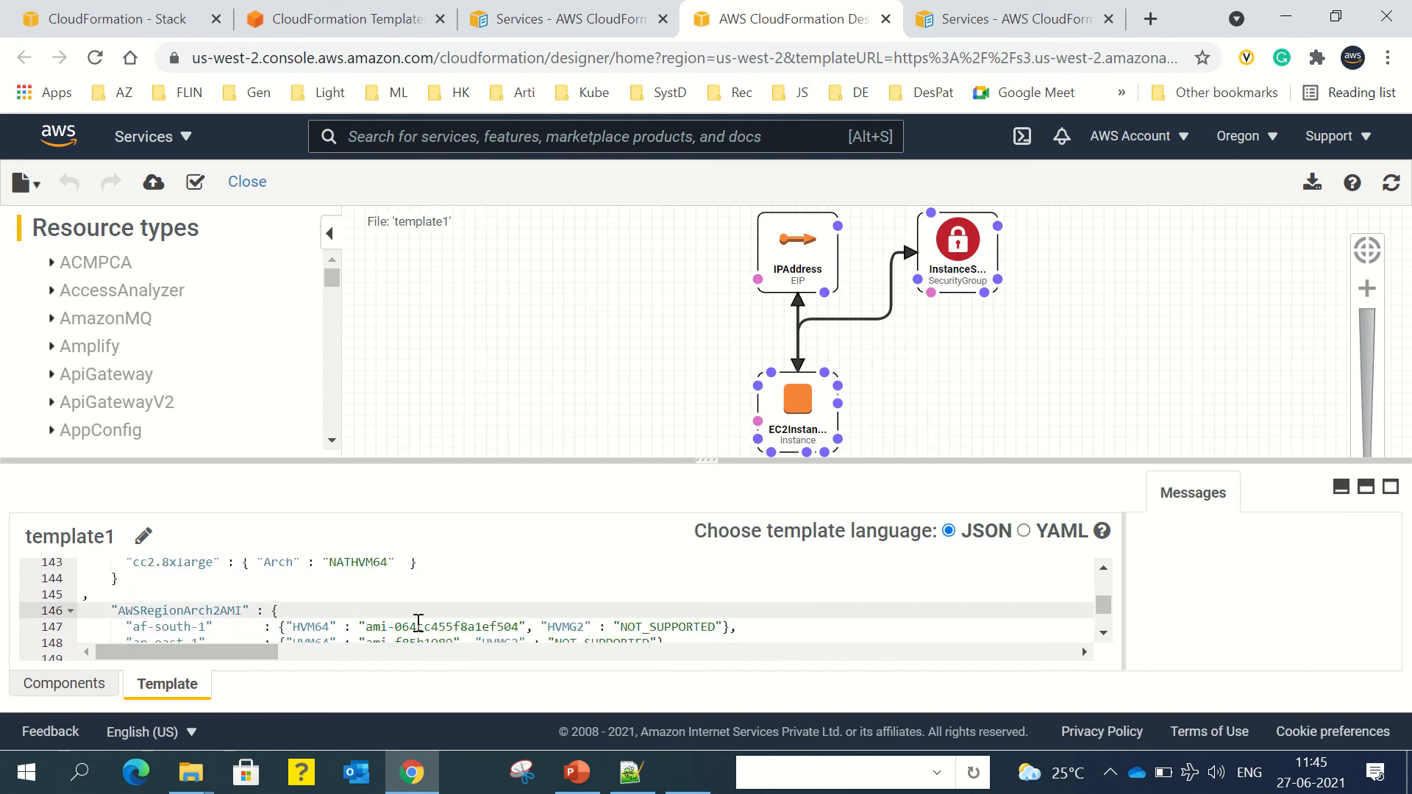
double_click(419, 625)
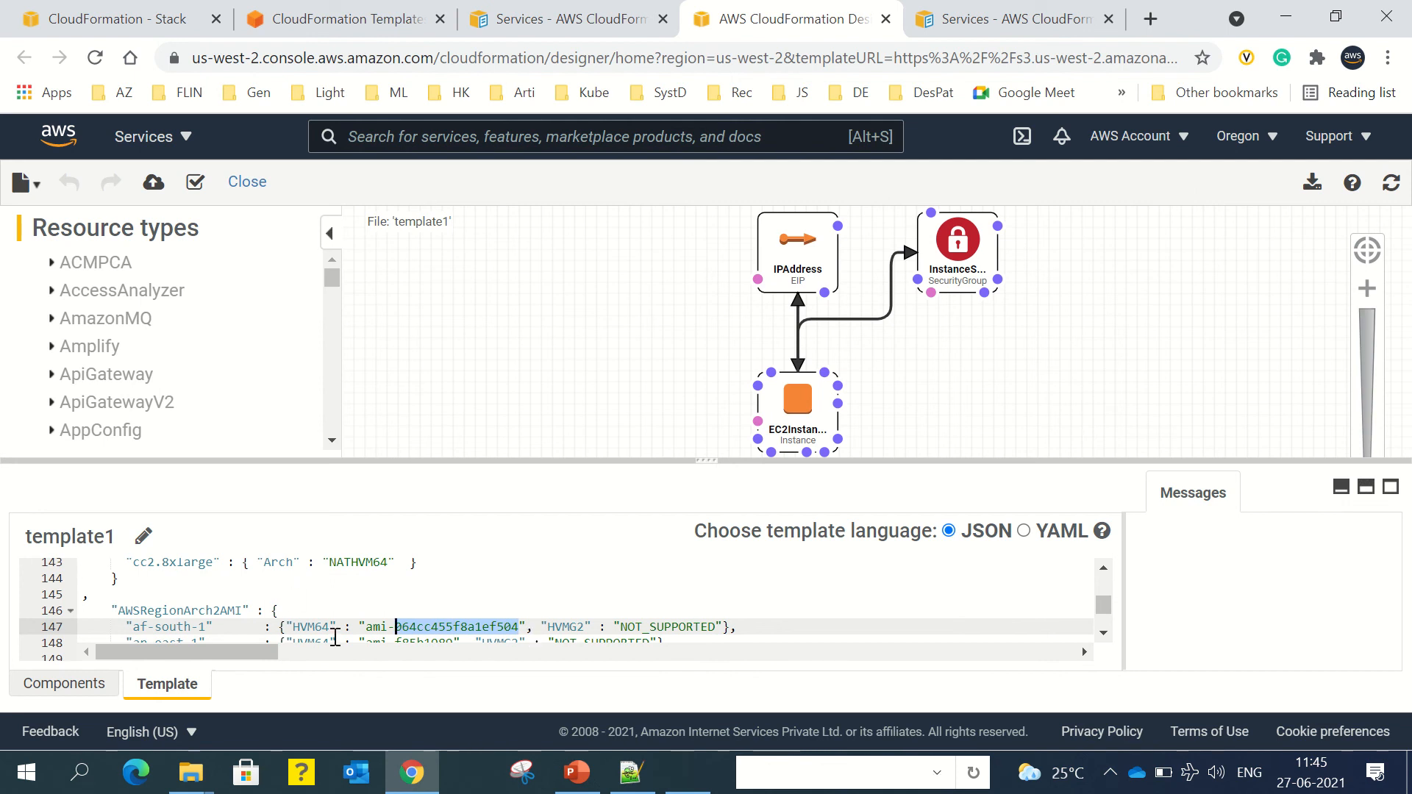
left_click(398, 605)
scroll(433, 605, "down", 12)
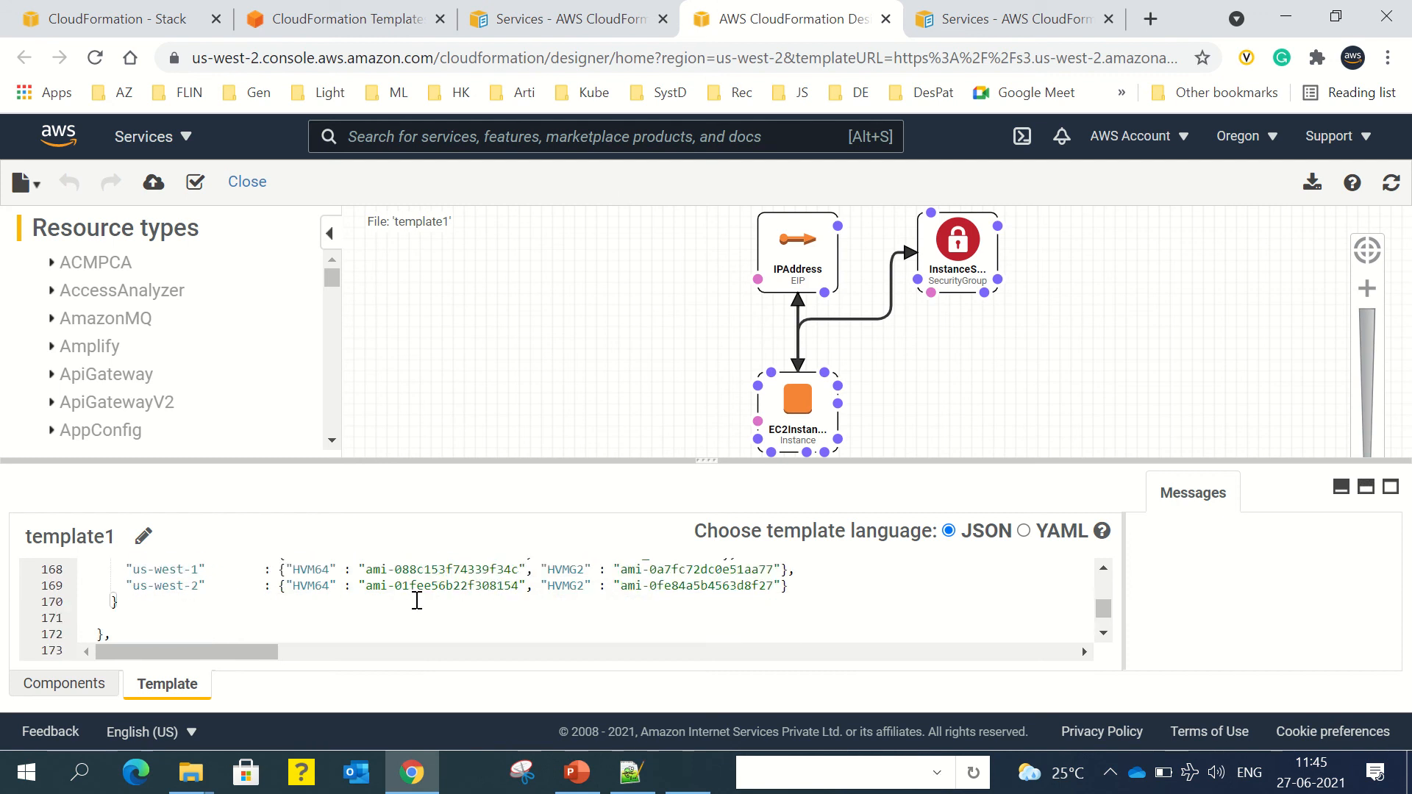
scroll(416, 599, "up", 2)
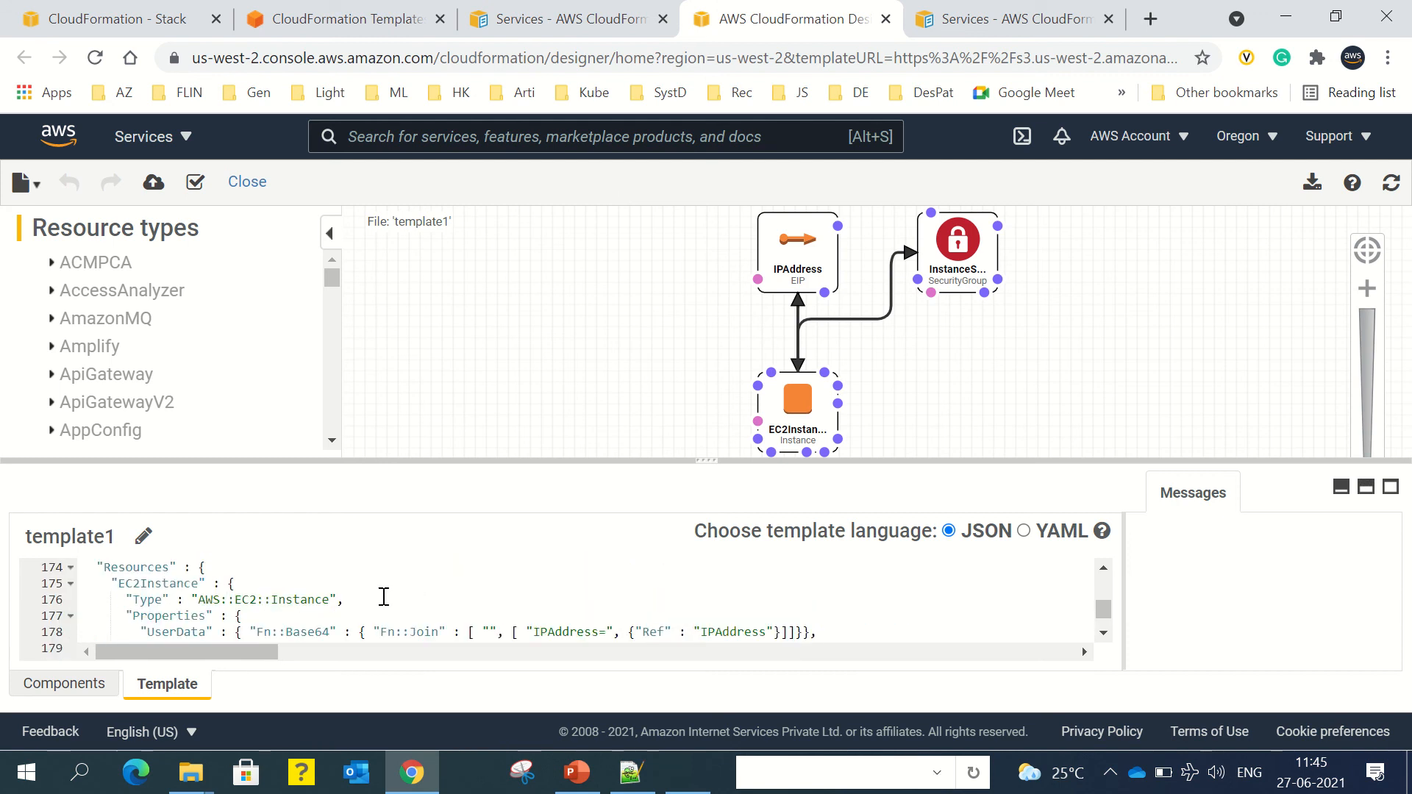
scroll(384, 596, "down", 2)
left_click(218, 582)
double_click(226, 566)
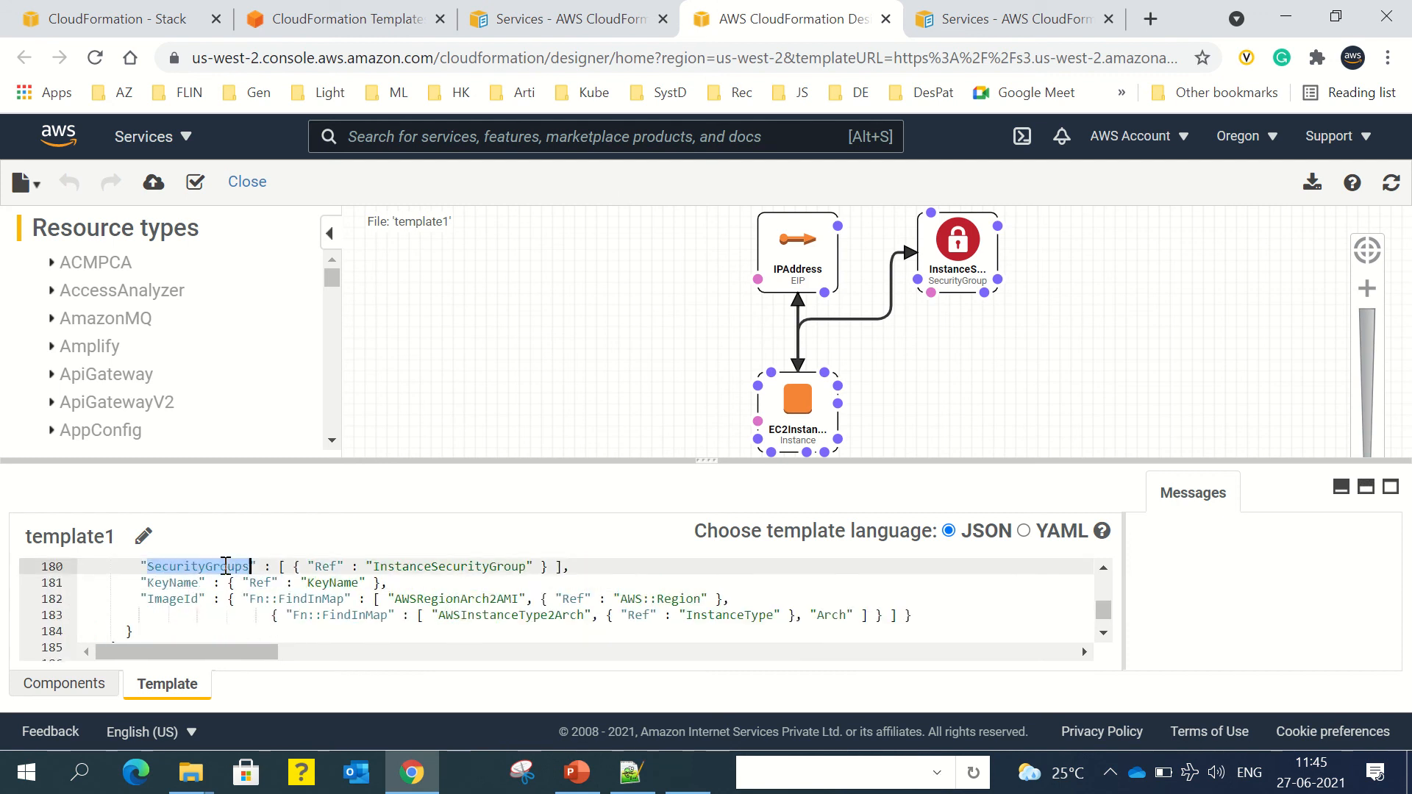
scroll(366, 615, "down", 2)
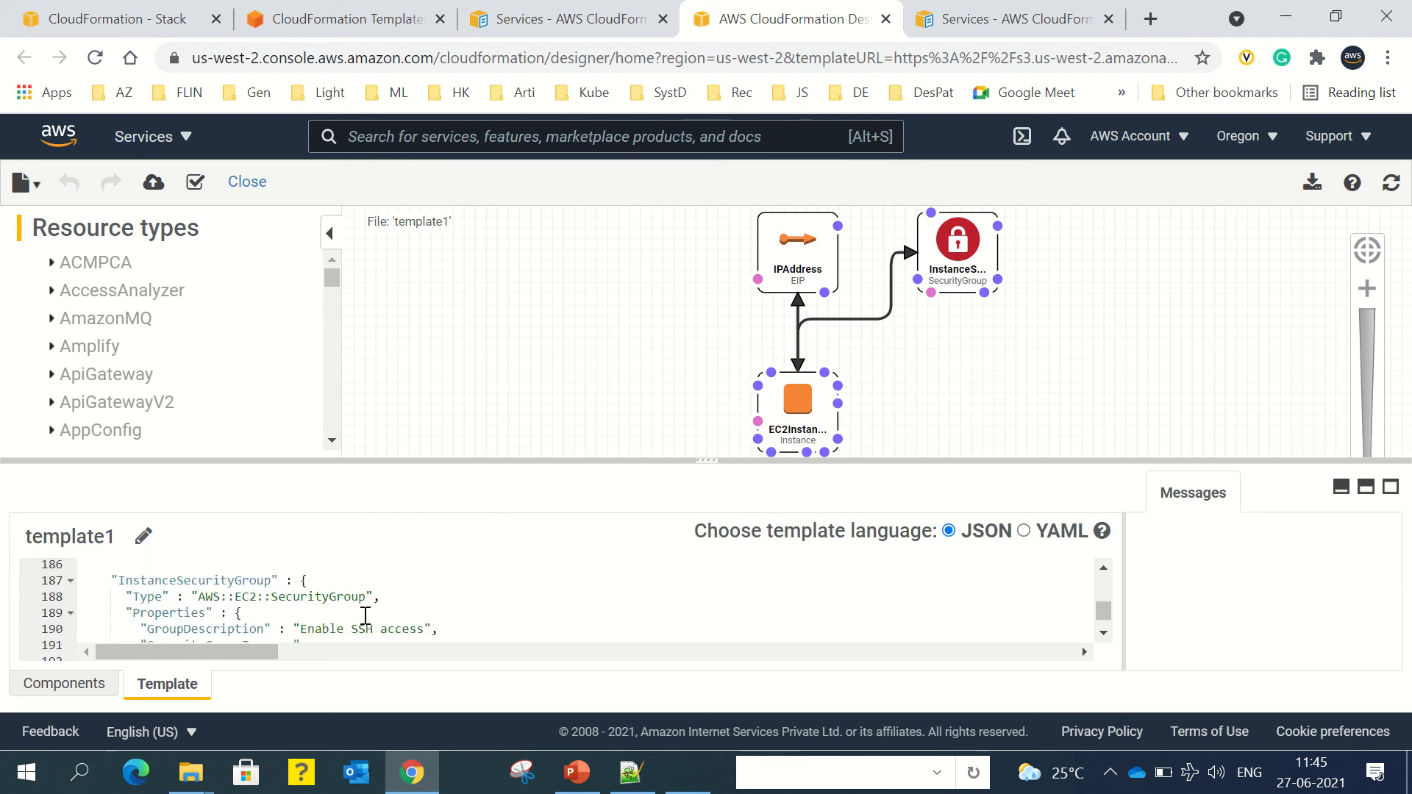
scroll(366, 615, "down", 4)
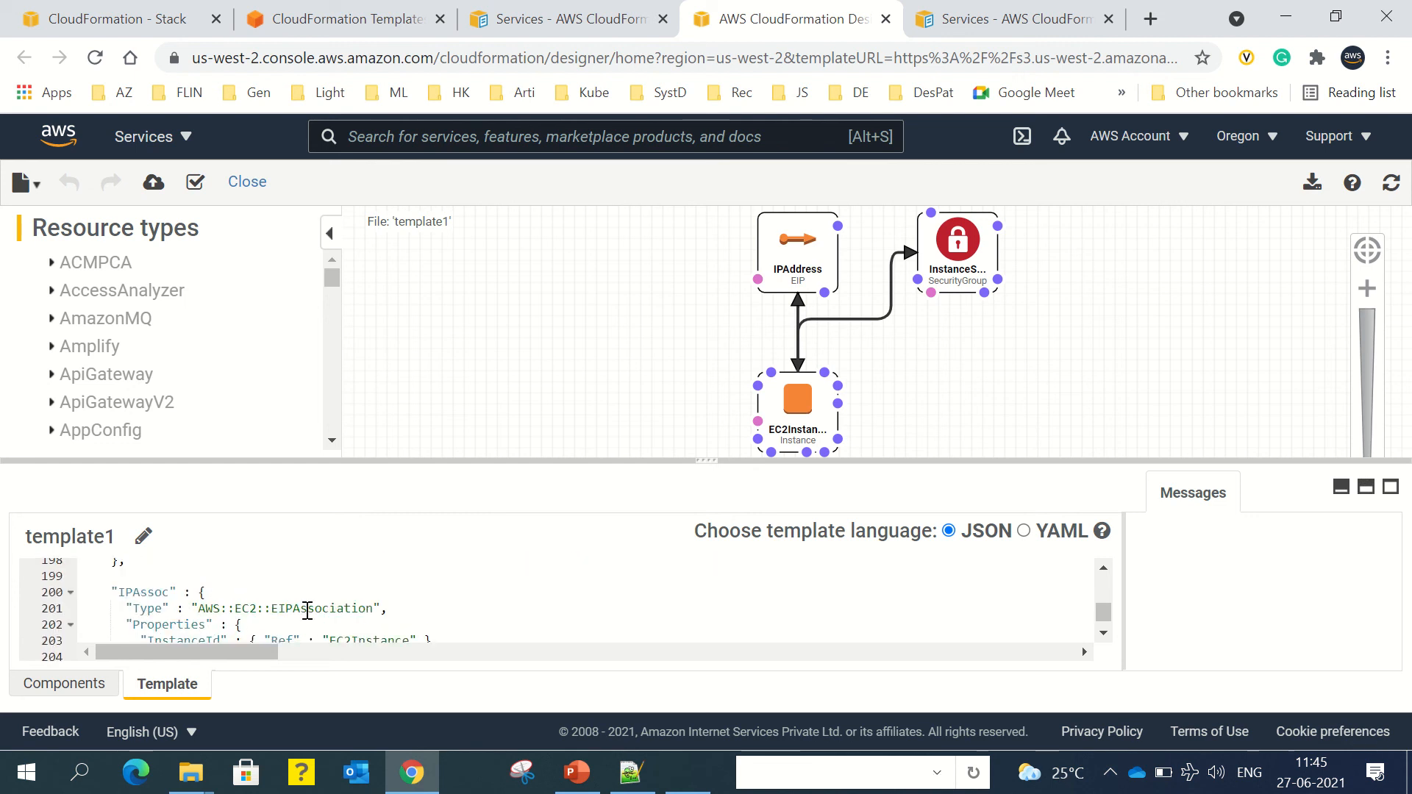
left_click(265, 608)
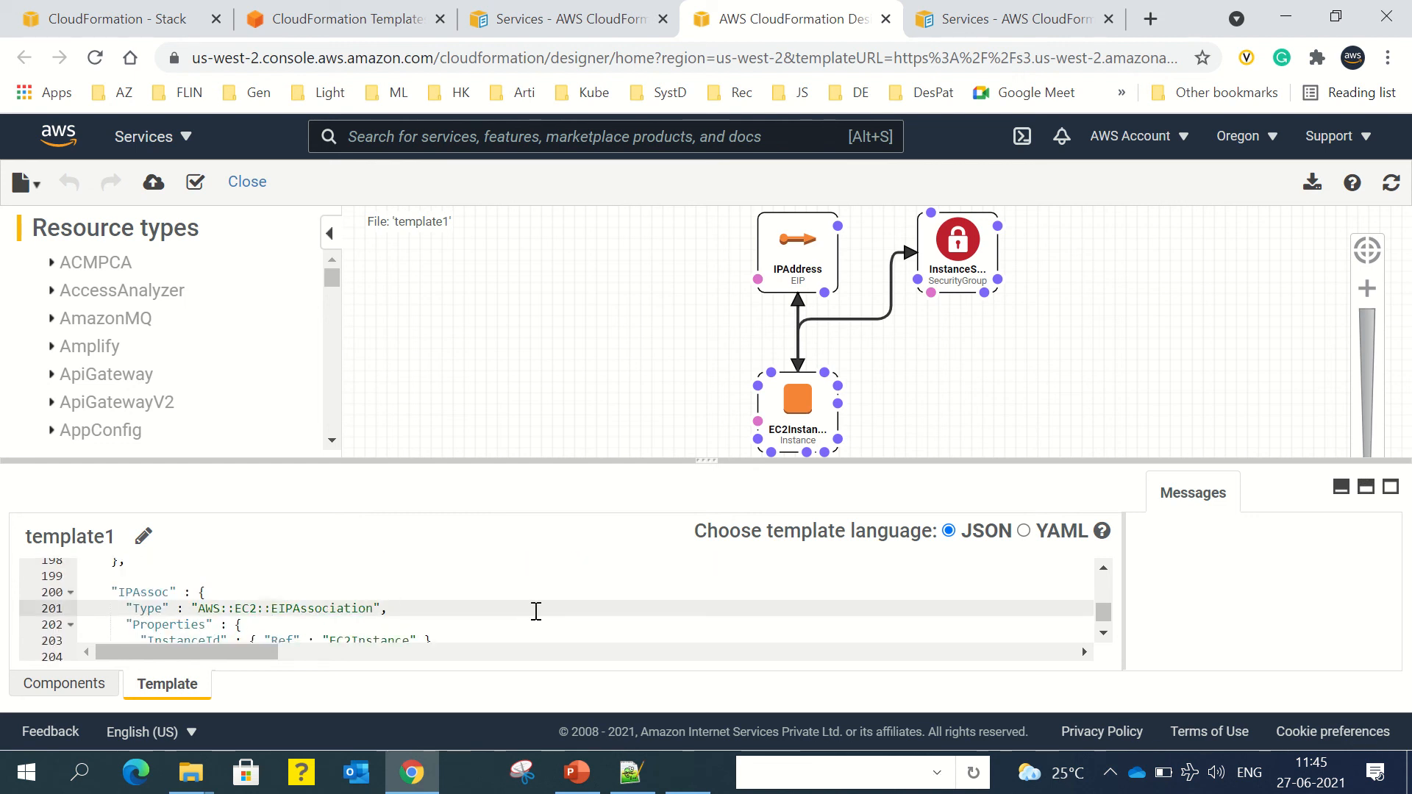
key("Down")
key("Down")
key("Down")
key("Down")
key("Down")
key("Down")
key("Down")
key("Down")
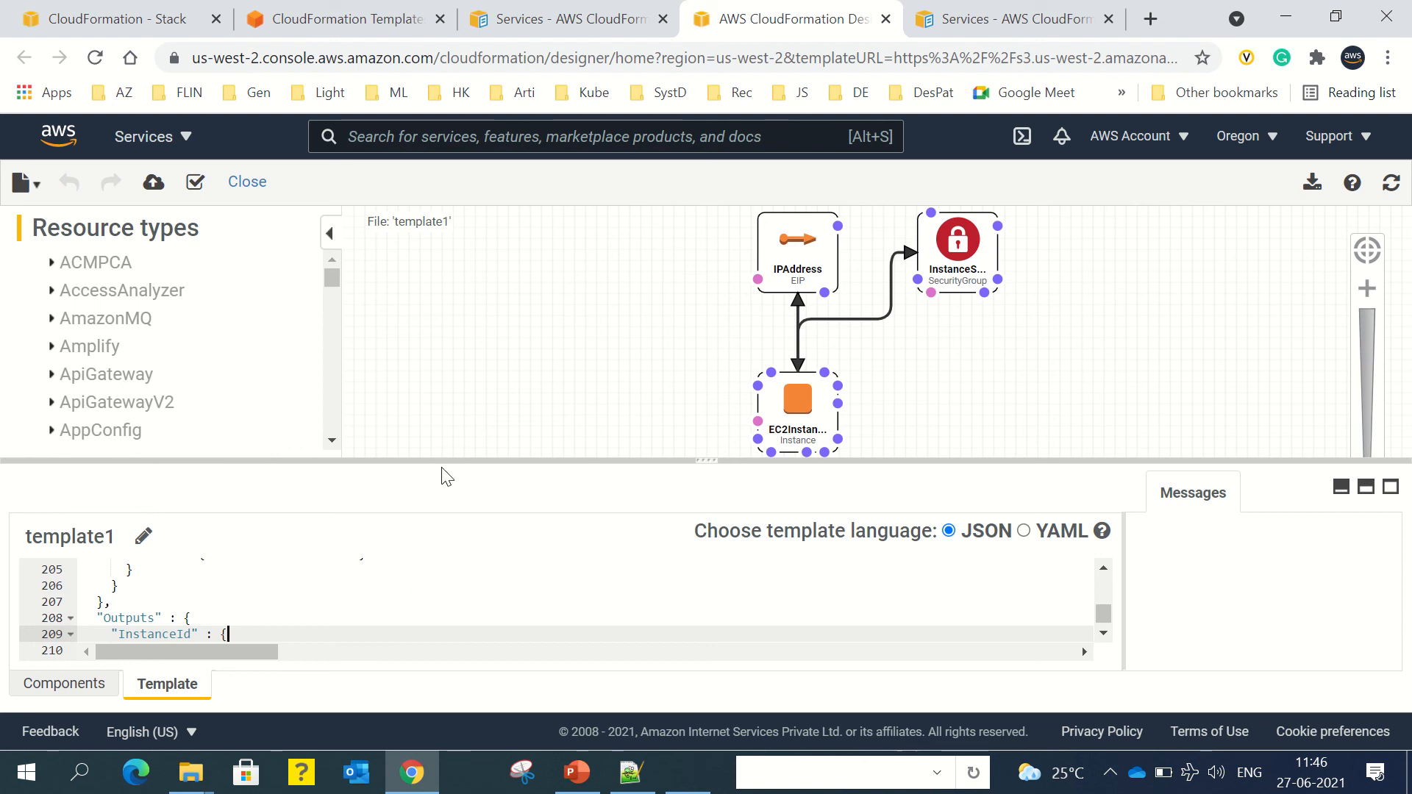
Step: Send the Designer template to the Create stack wizard and move past the Specify template page
left_click(155, 193)
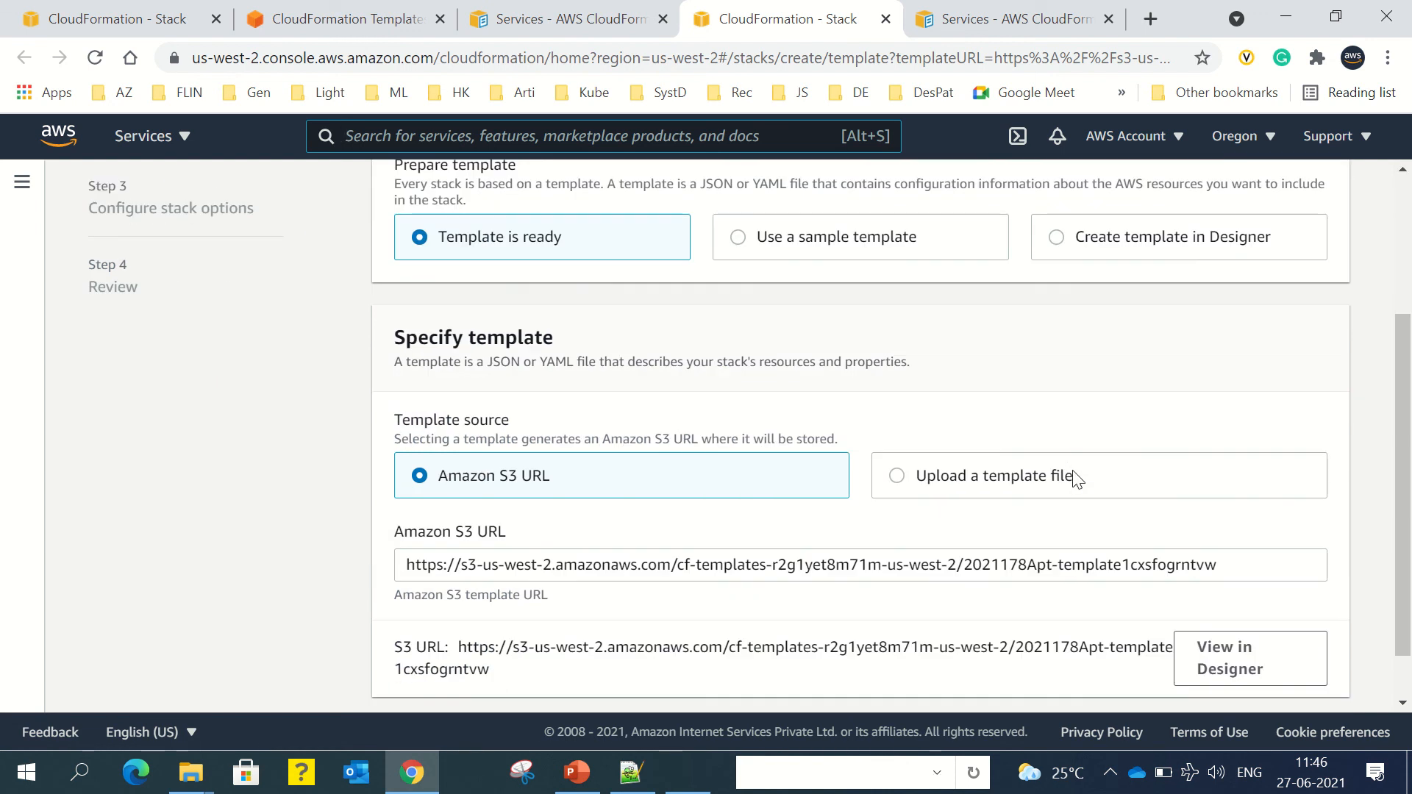
scroll(1078, 475, "down", 3)
scroll(902, 340, "down", 1)
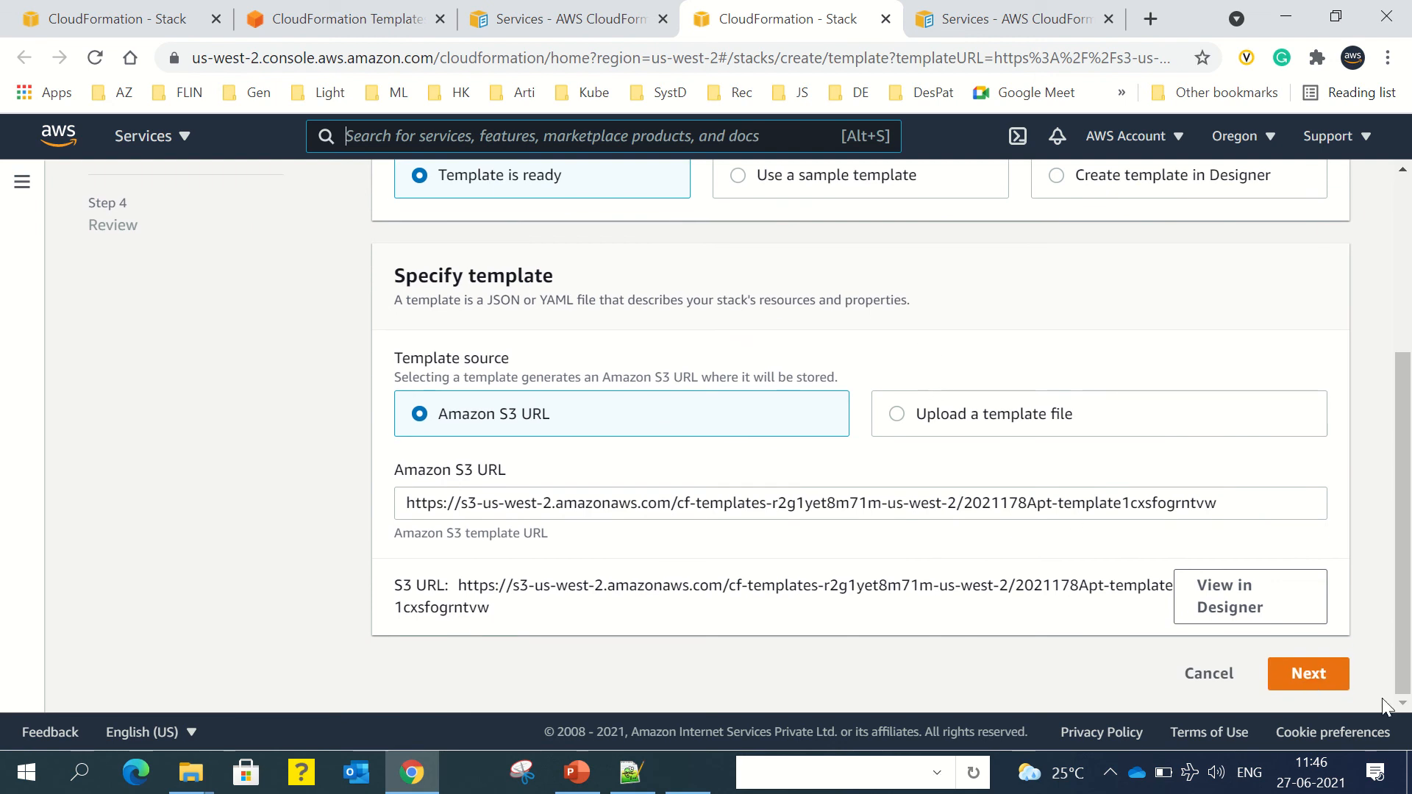
left_click(1320, 682)
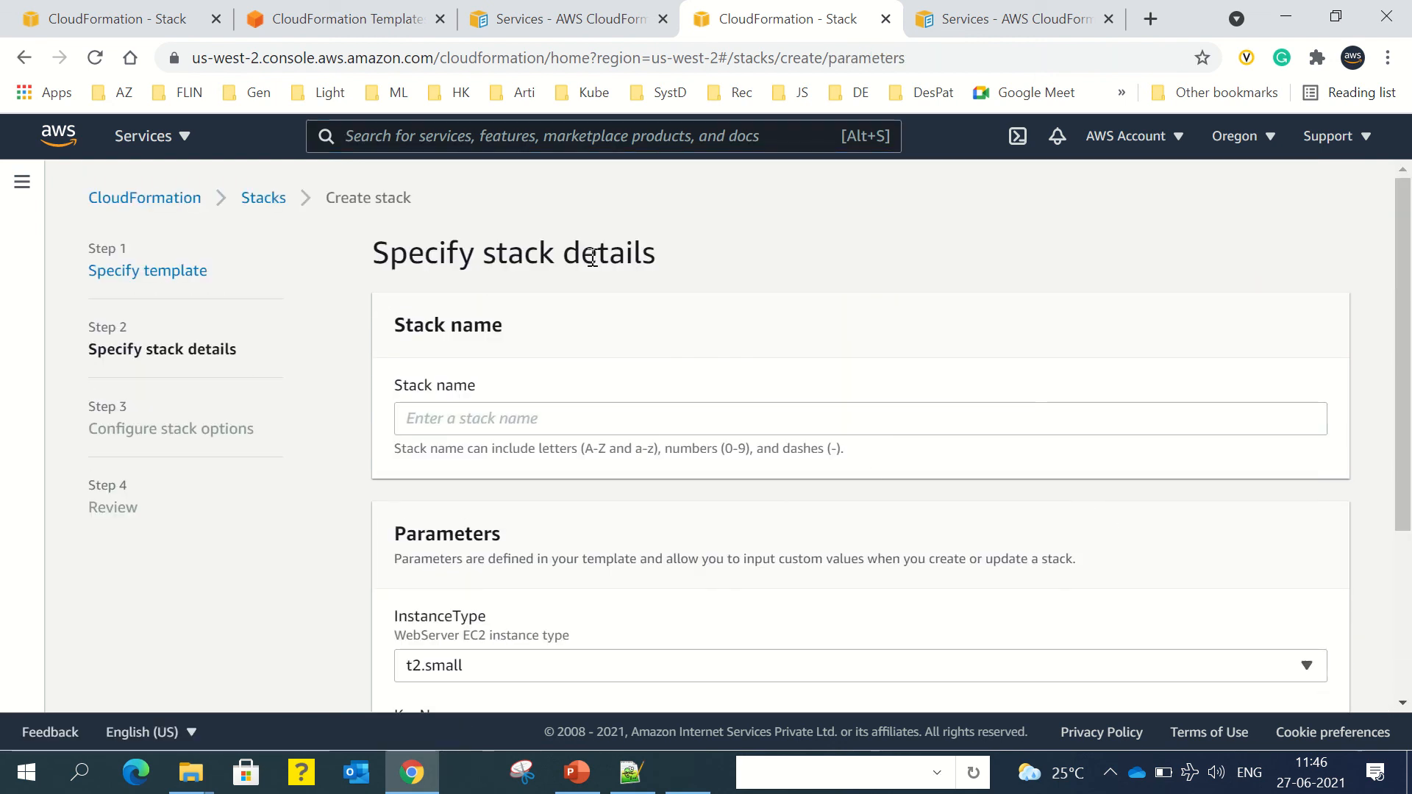
Step: Begin the stack name with 'MyFirst' and choose t2.nano as the instance type
left_click(495, 417)
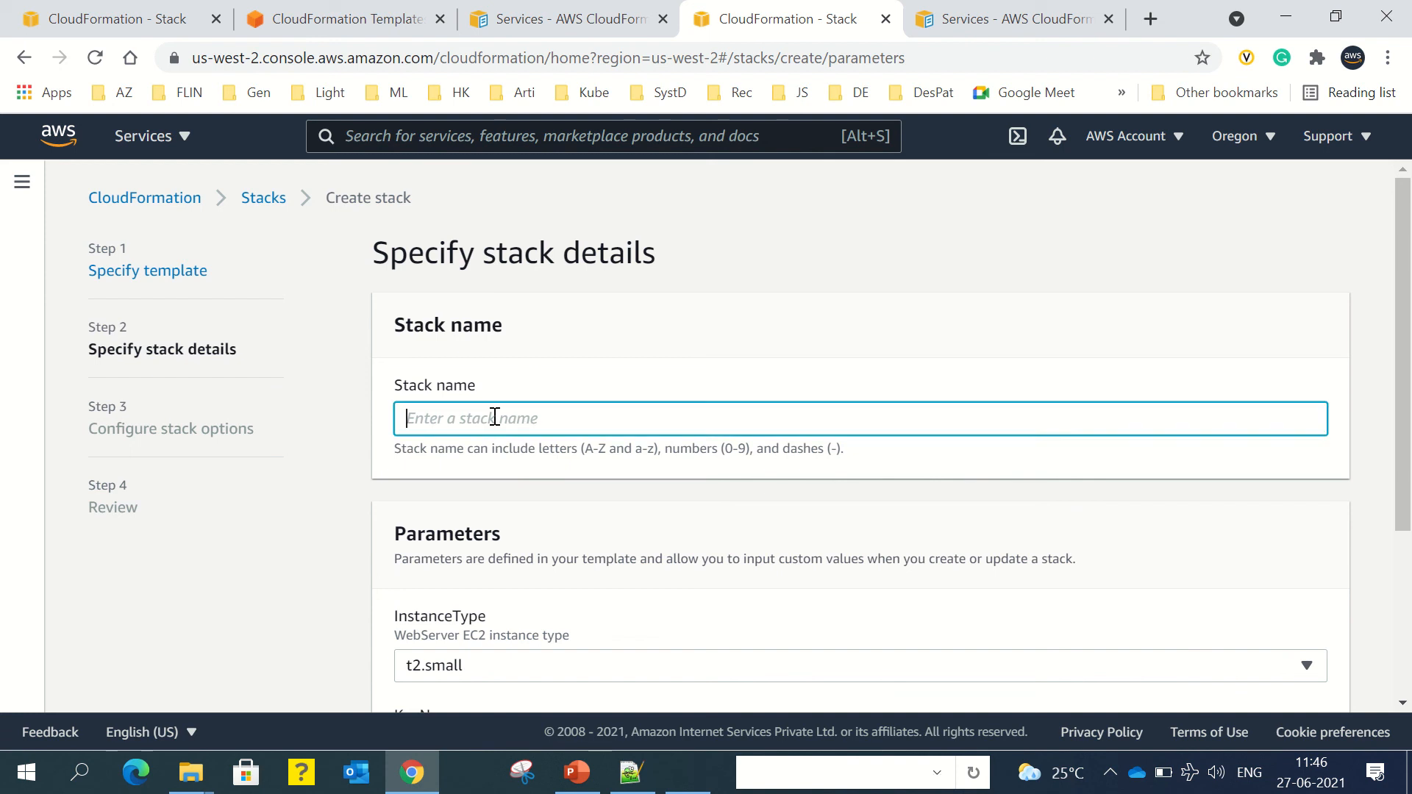
type("MyFirstEC2Stack")
scroll(634, 485, "down", 3)
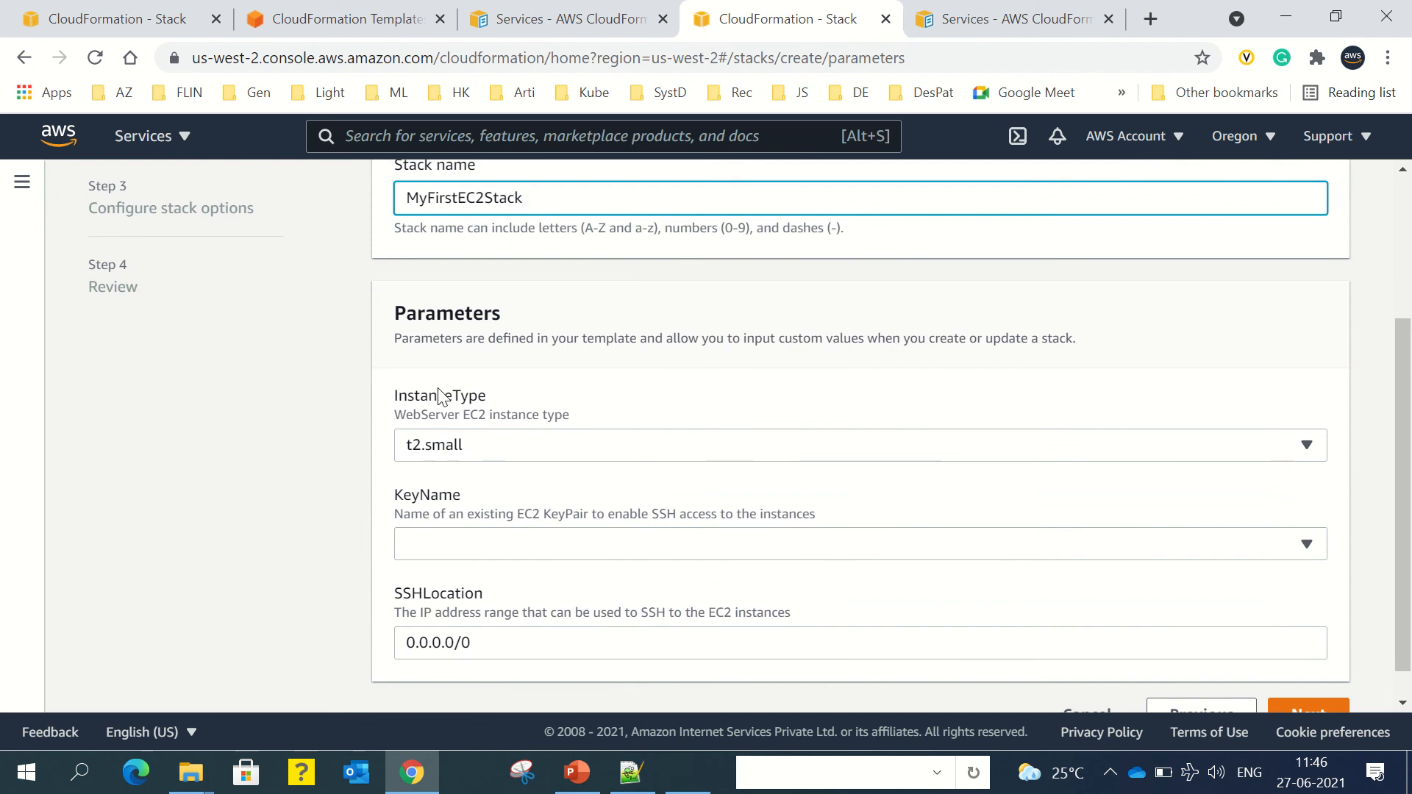
left_click(456, 448)
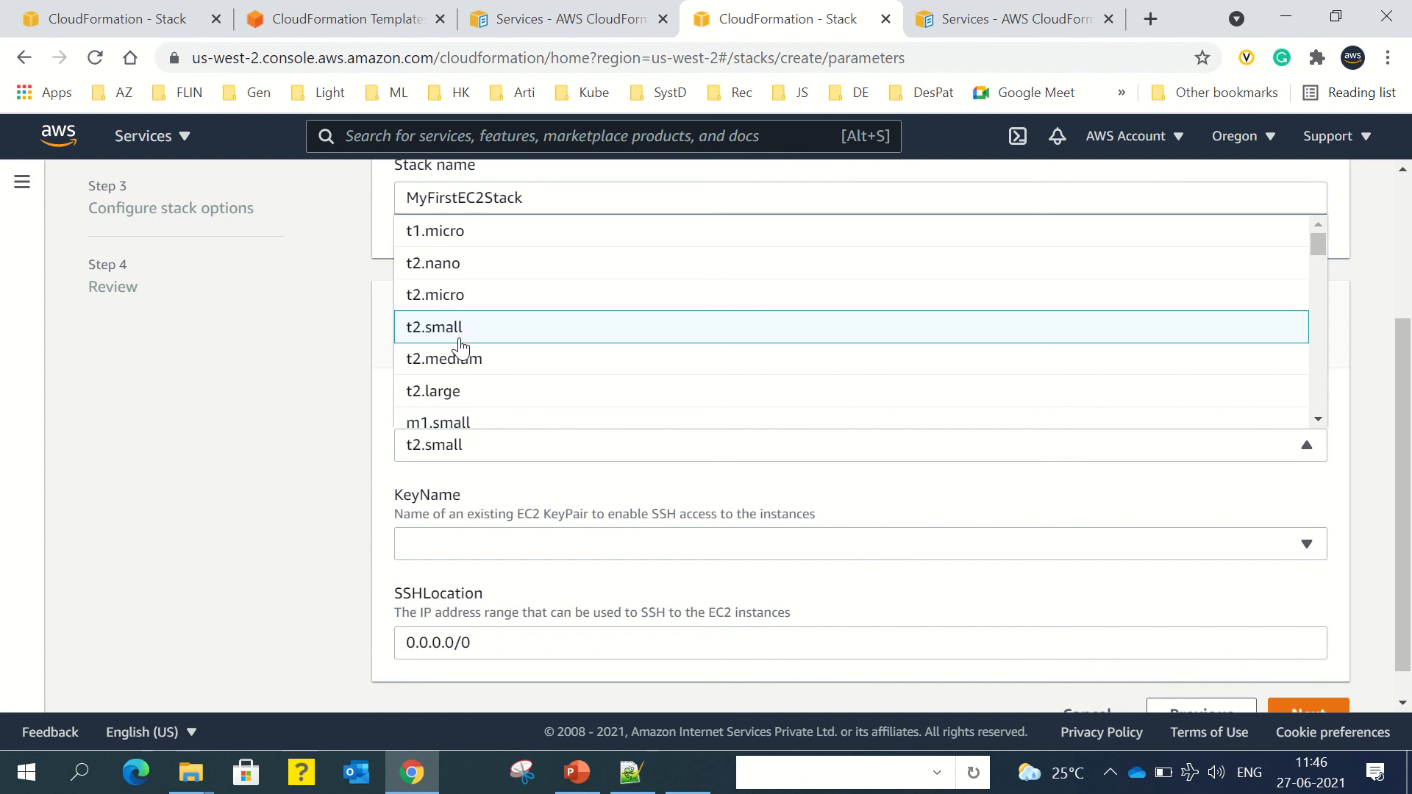
left_click(456, 274)
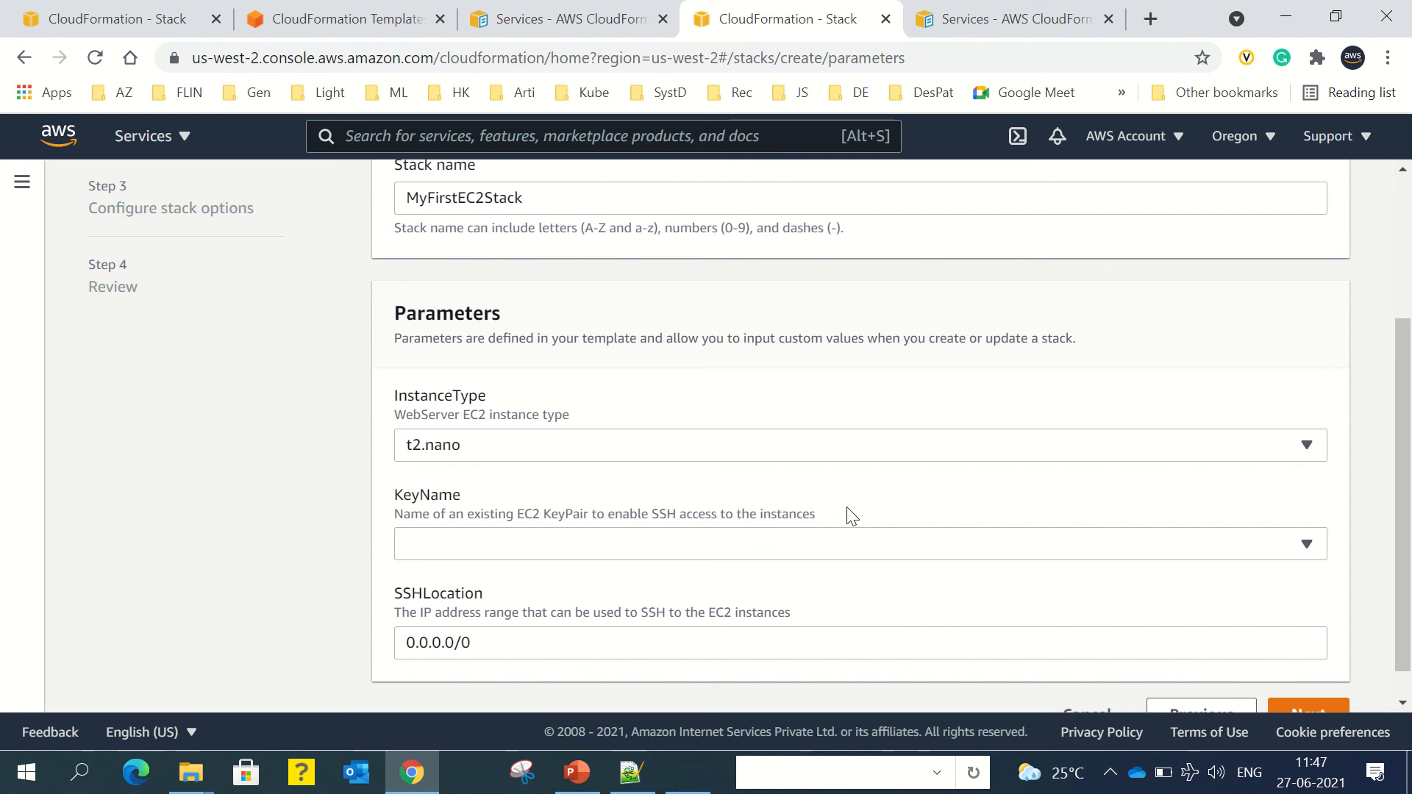
Step: Check the KeyName list, which has no key pairs, and close it
left_click(1307, 546)
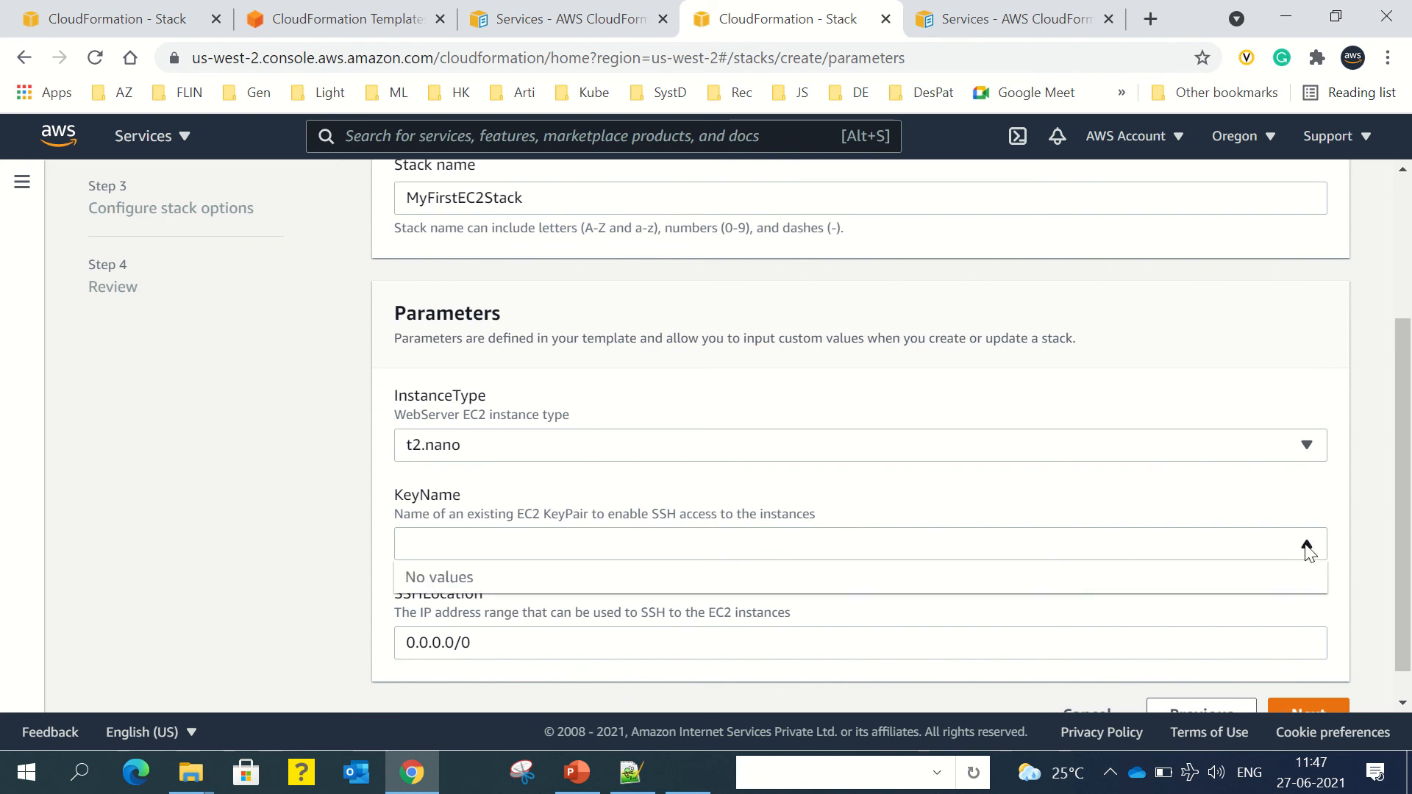
left_click(1306, 546)
left_click(1306, 546)
scroll(651, 559, "down", 1)
left_click(541, 598)
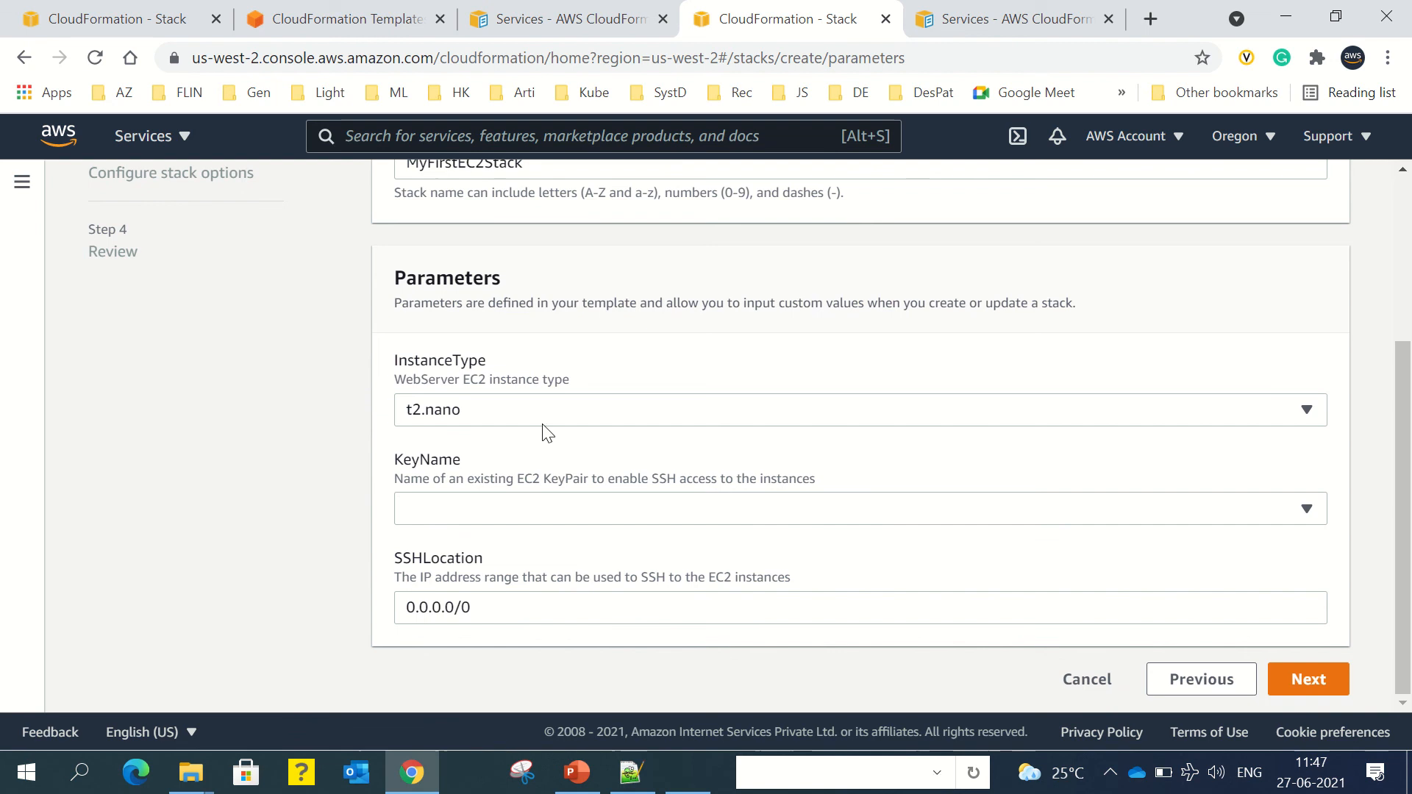
Step: Choose key pair test_kp and instance type t2.micro
left_click(557, 40)
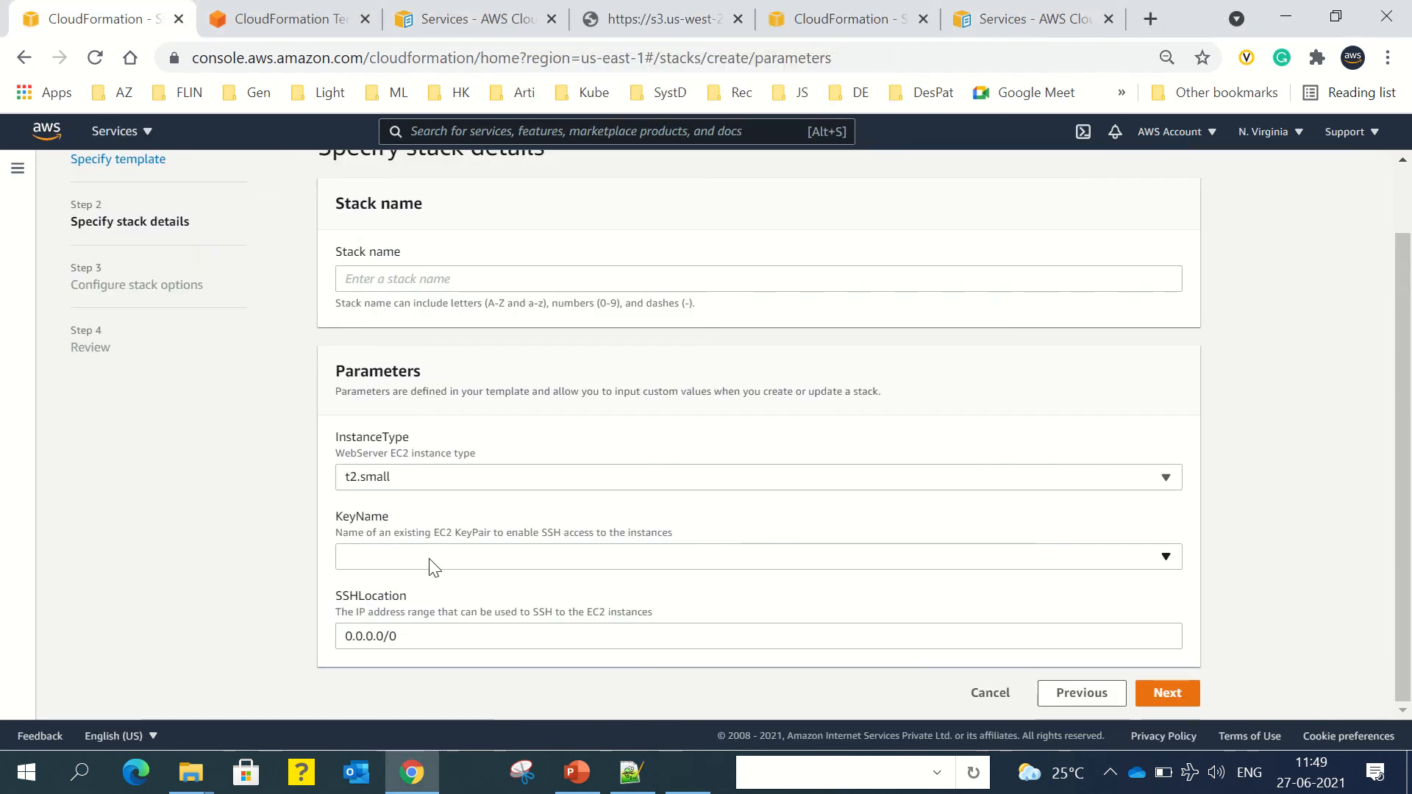
left_click(434, 568)
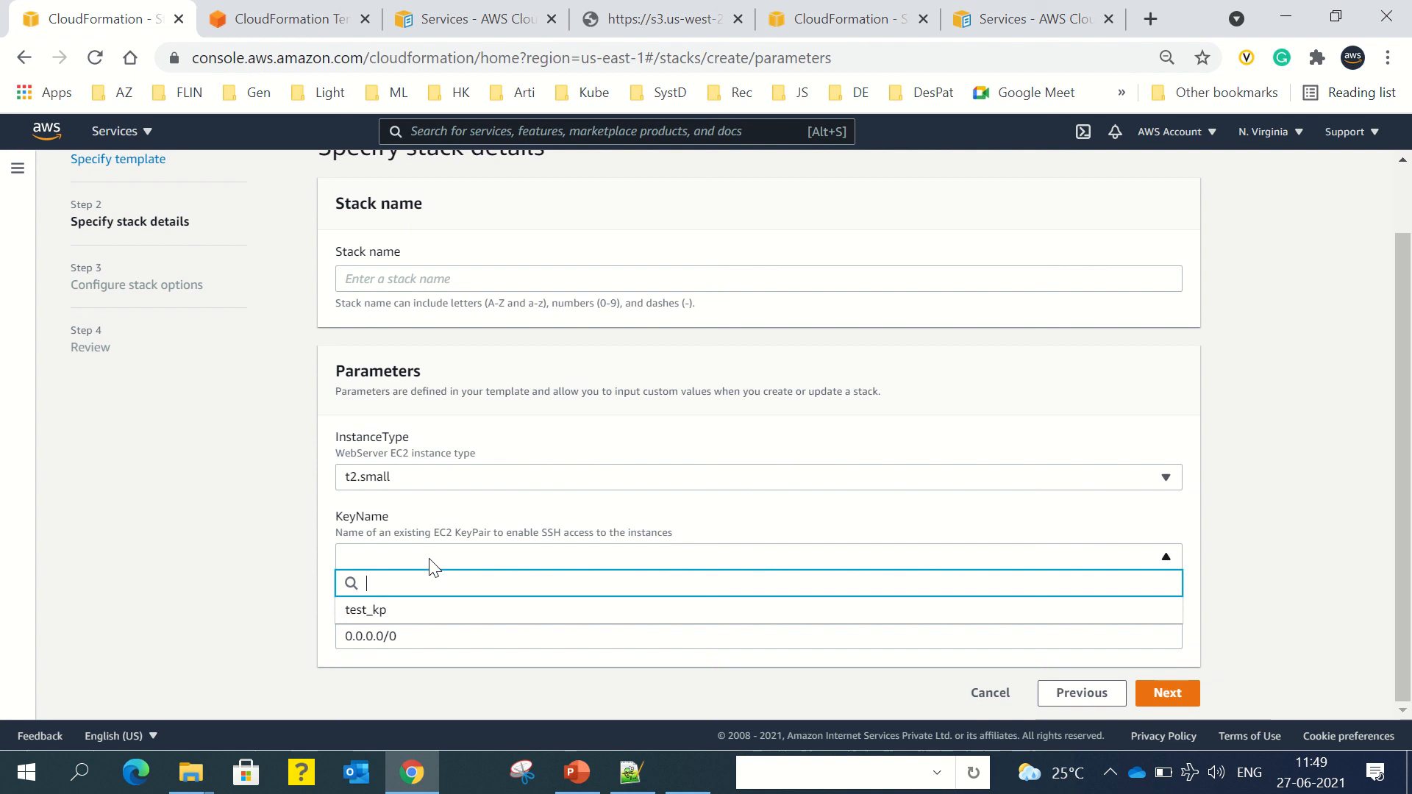
left_click(406, 612)
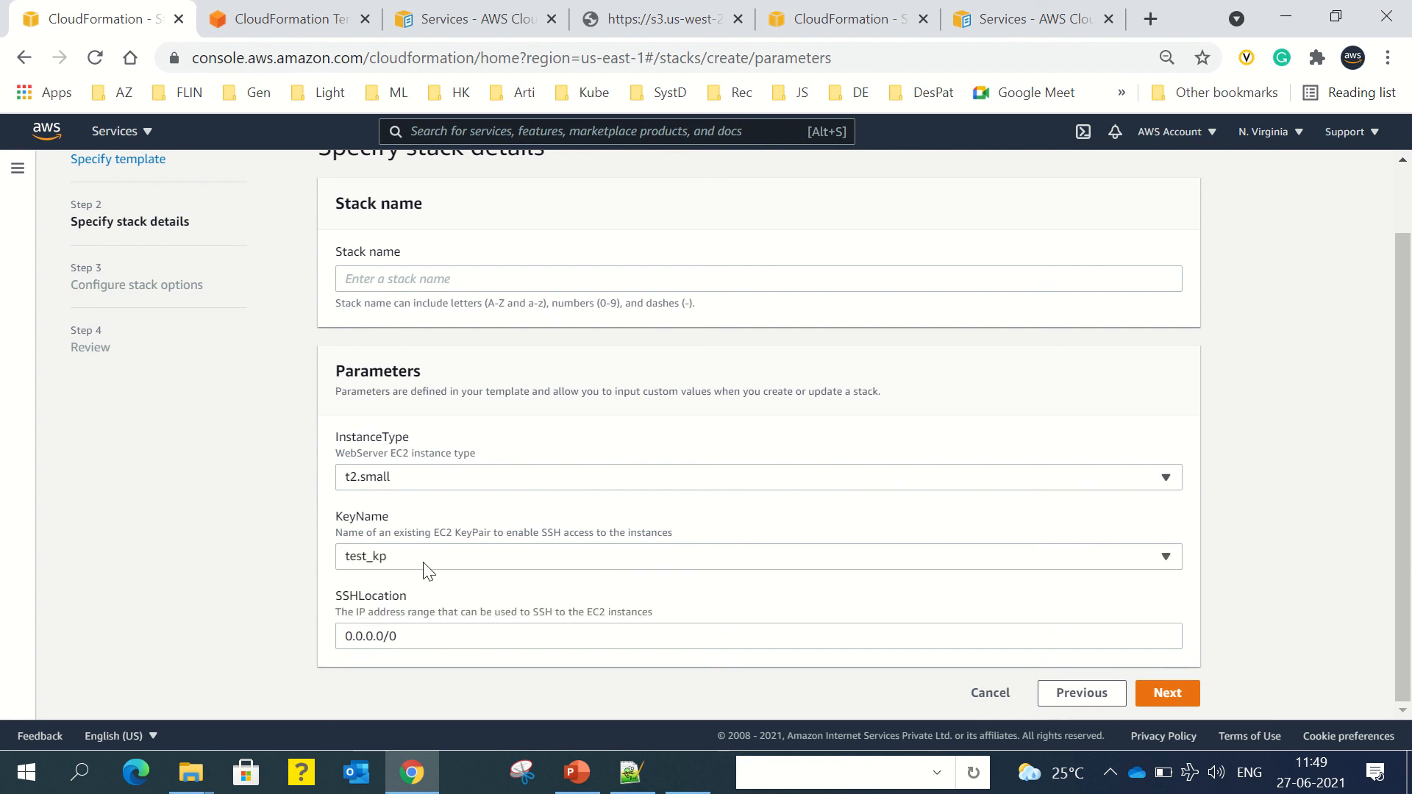
left_click(450, 482)
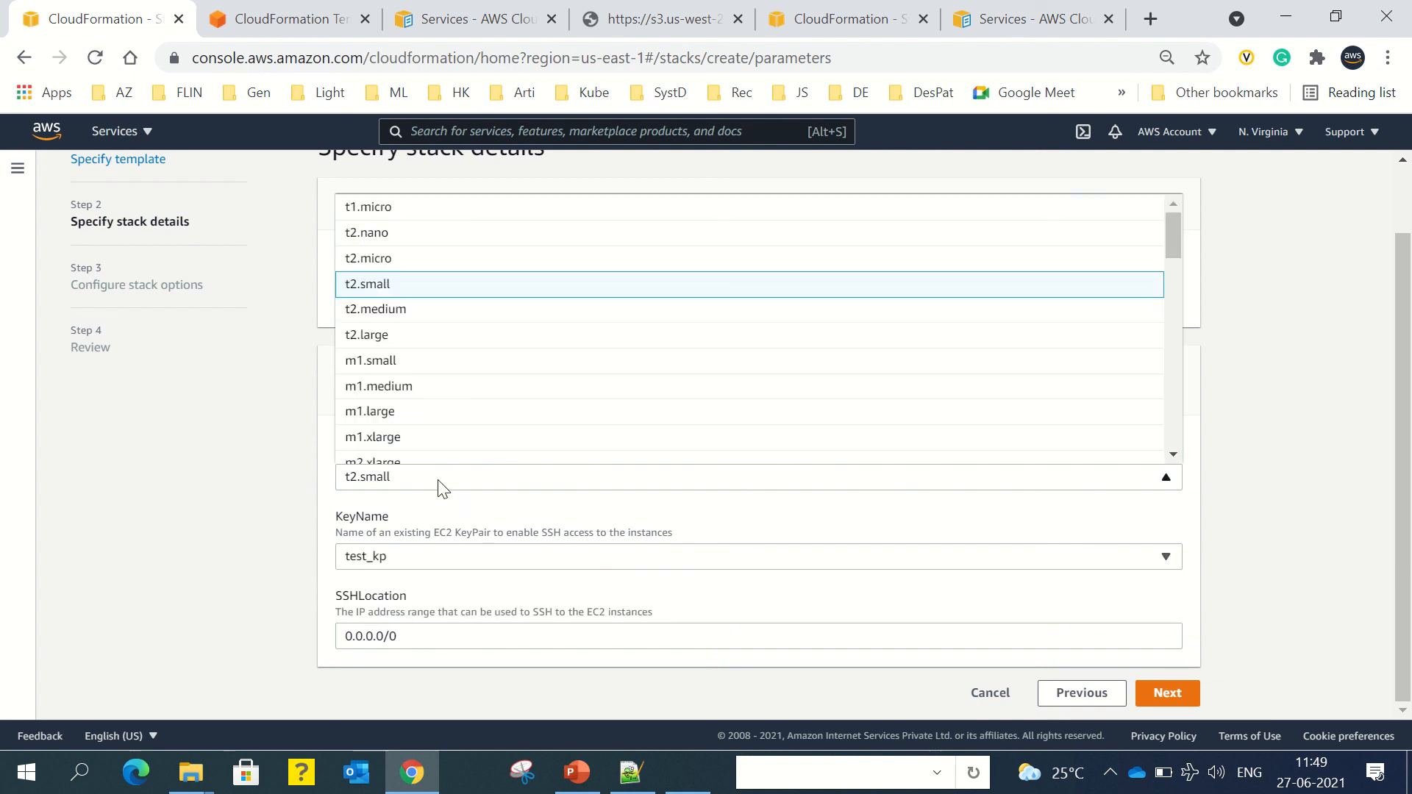
left_click(381, 260)
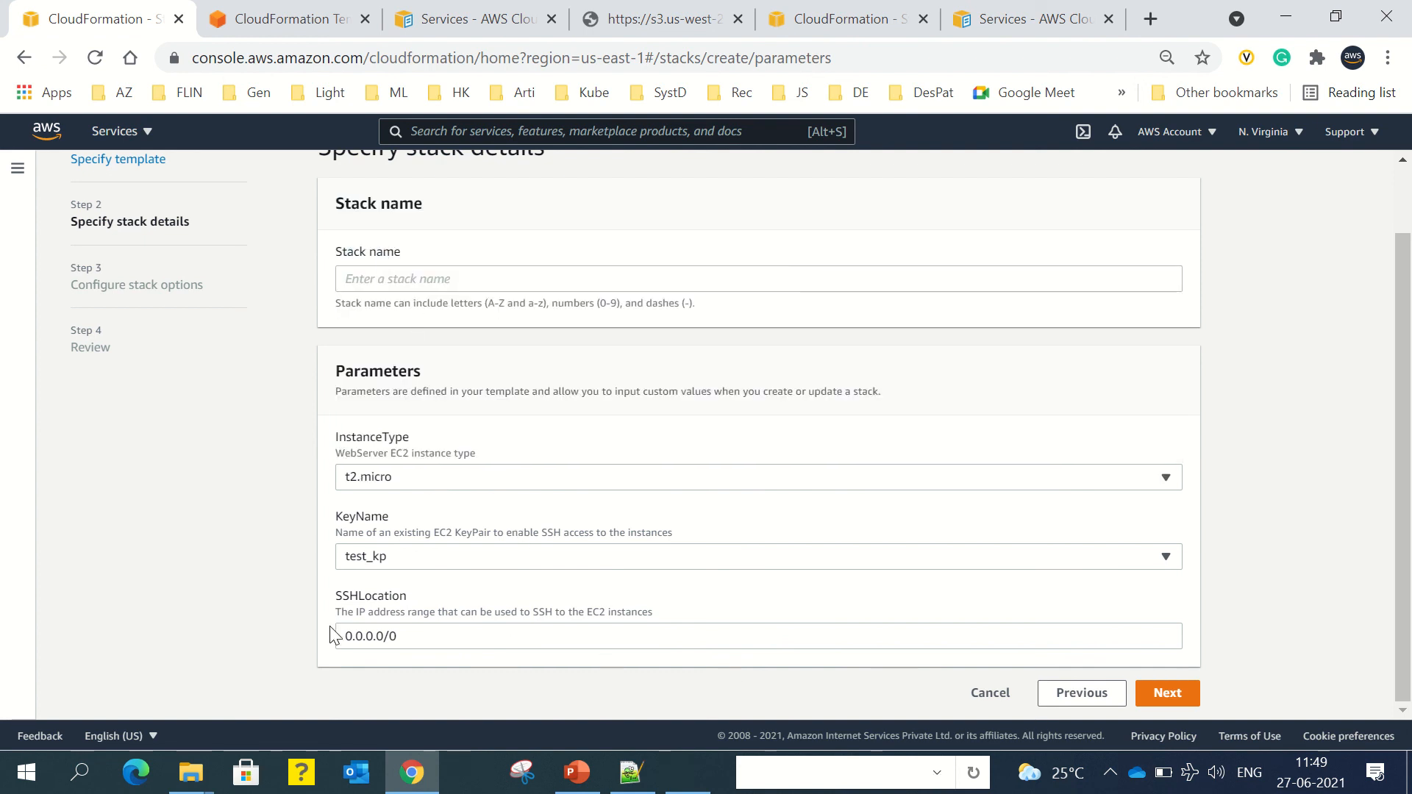
Step: Complete the stack name as MyFirstEC2Stack
left_click(1171, 699)
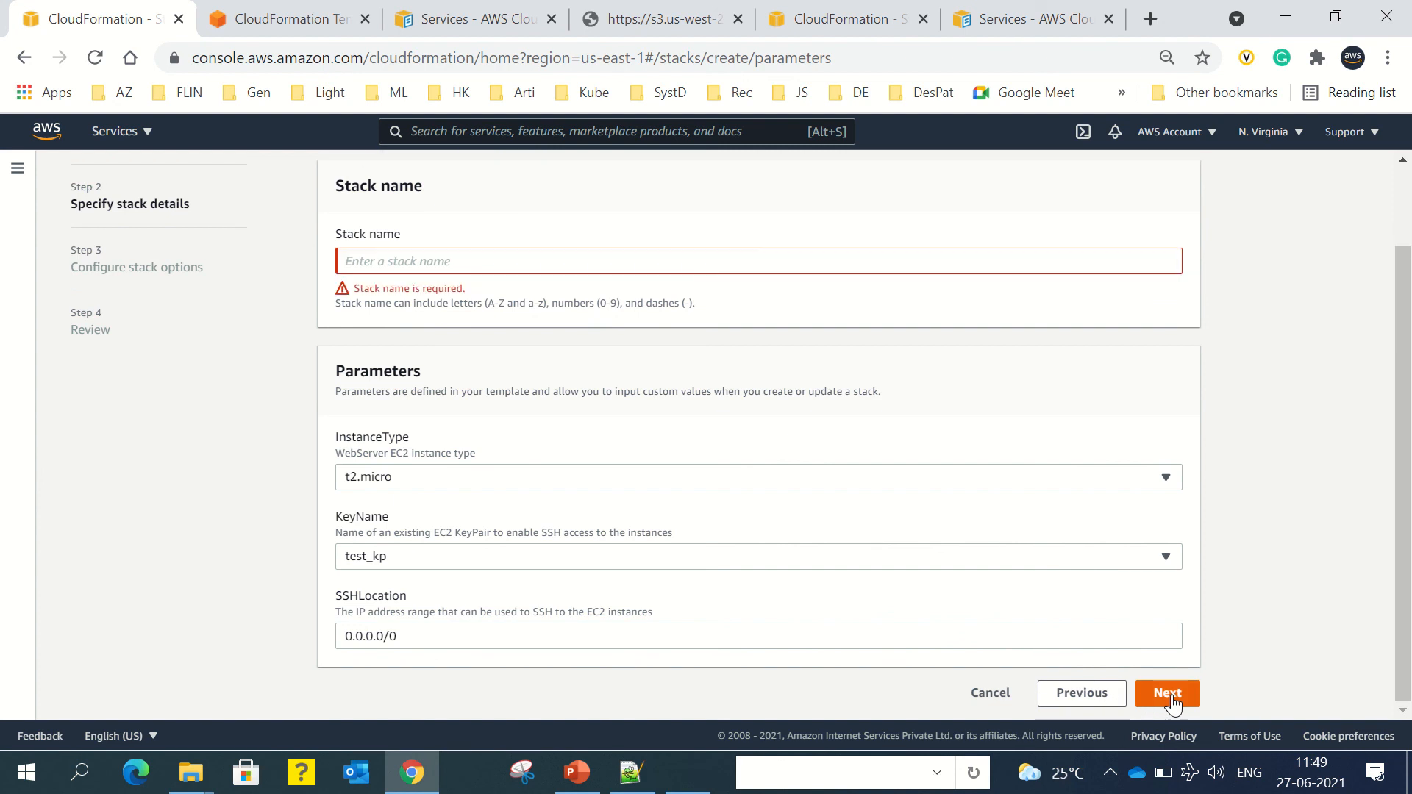
left_click(487, 268)
type("MyFi")
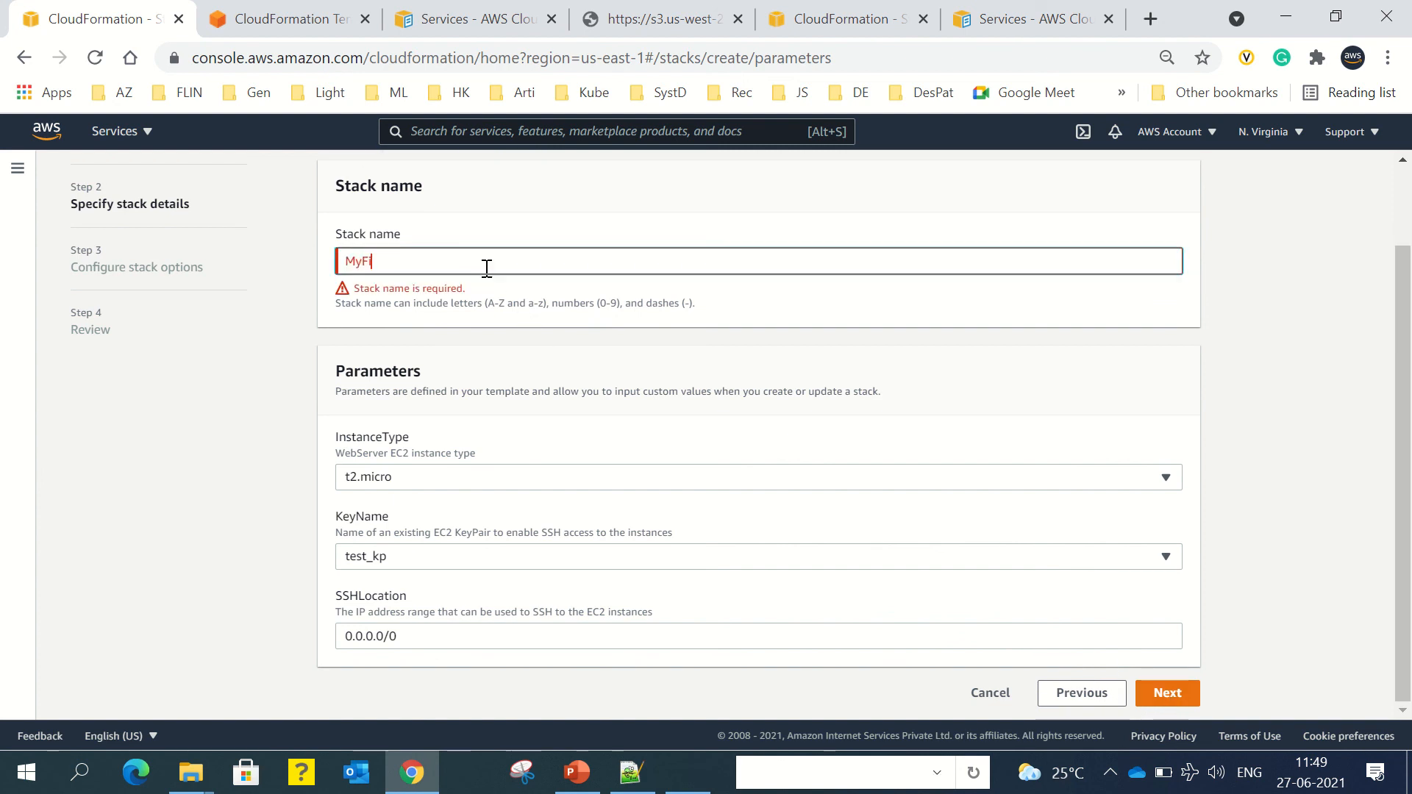
type("rstEC2Stack")
left_click(498, 334)
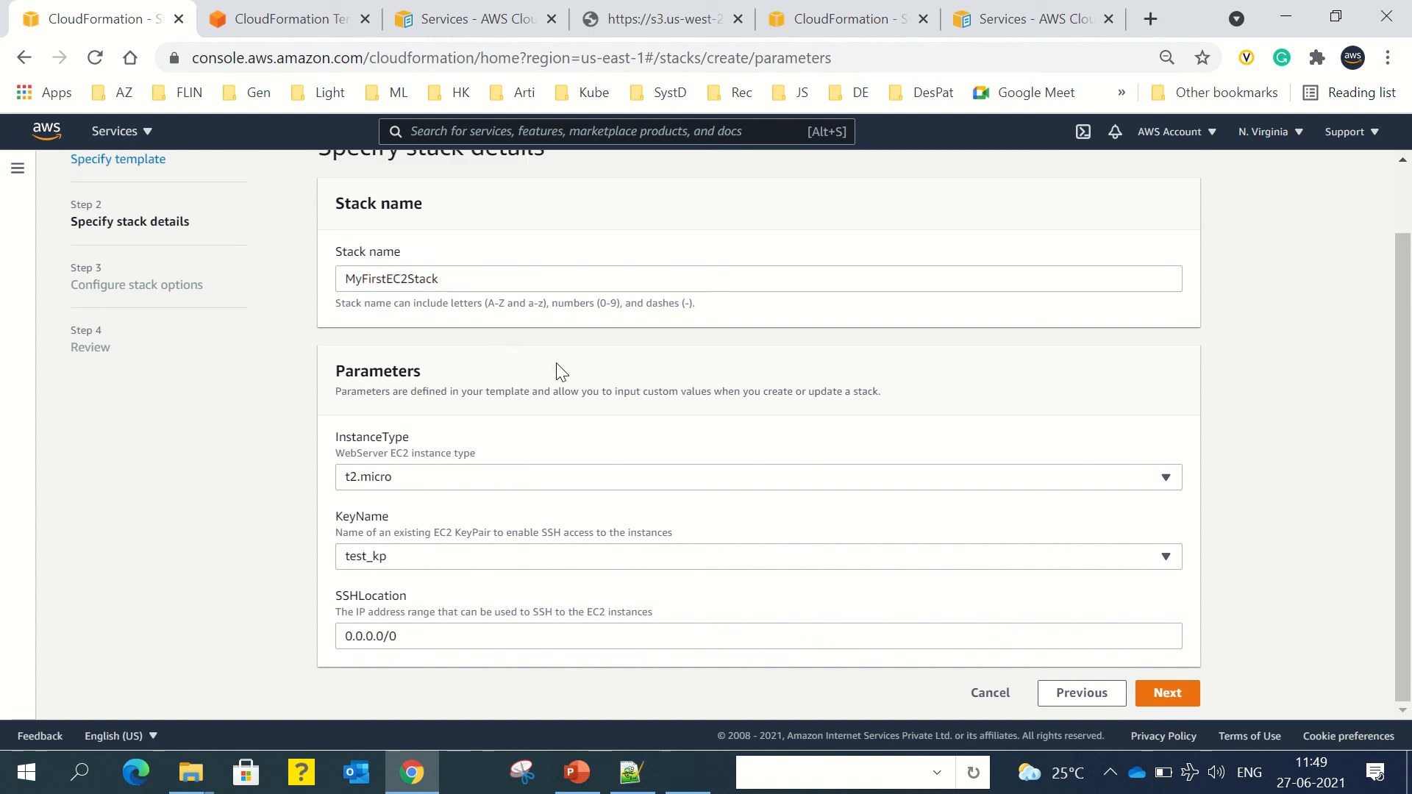
Step: Advance through the stack options step to the Review page
left_click(1167, 693)
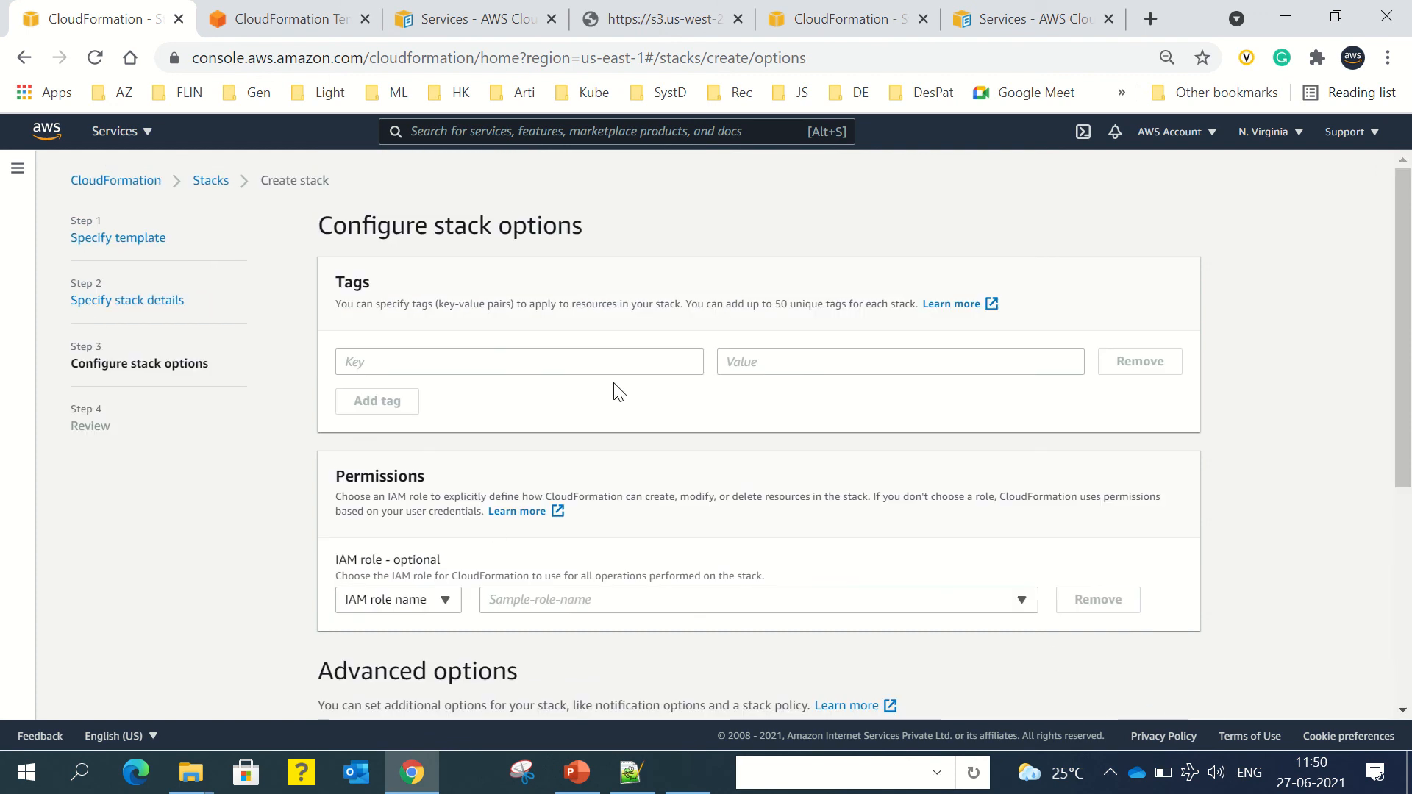
scroll(697, 513, "down", 3)
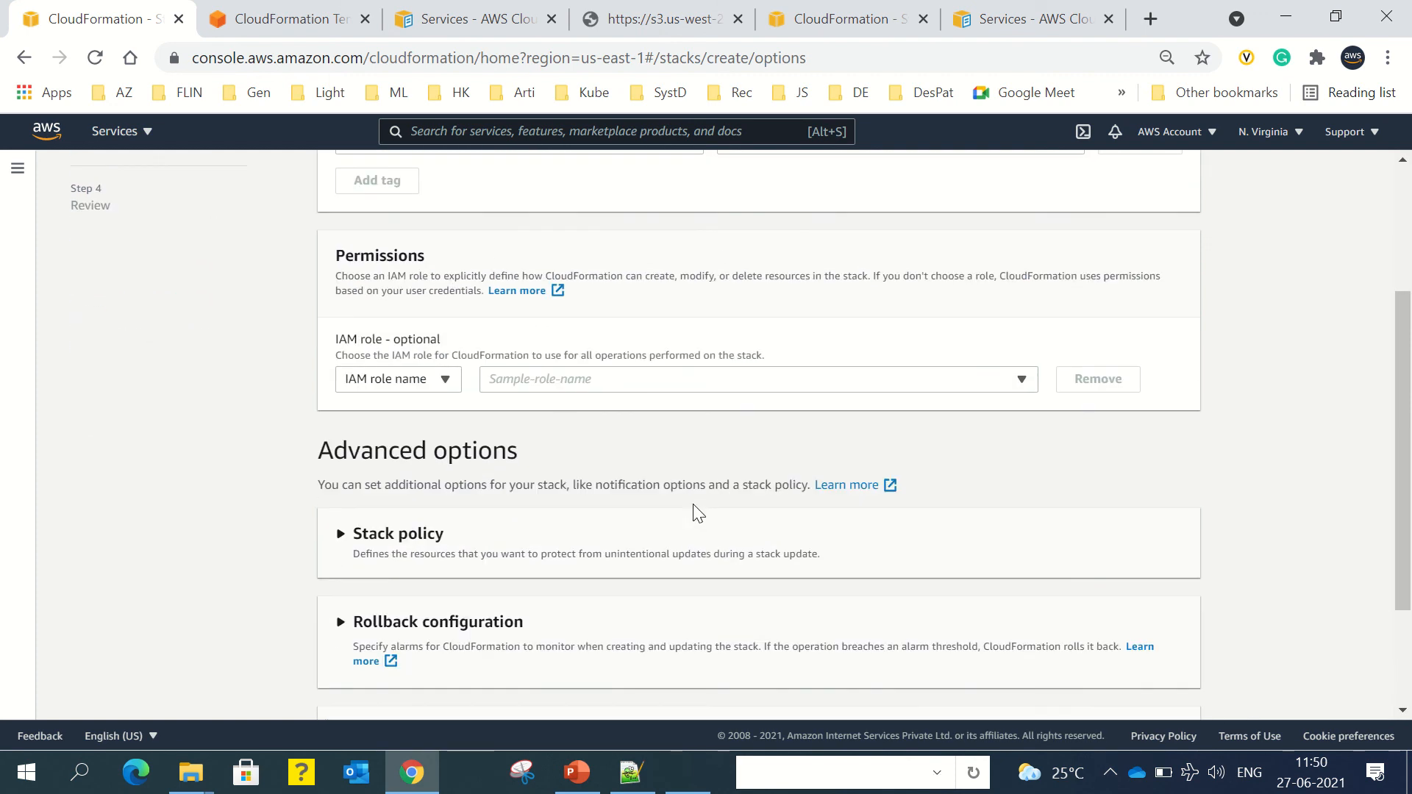
scroll(637, 463, "down", 2)
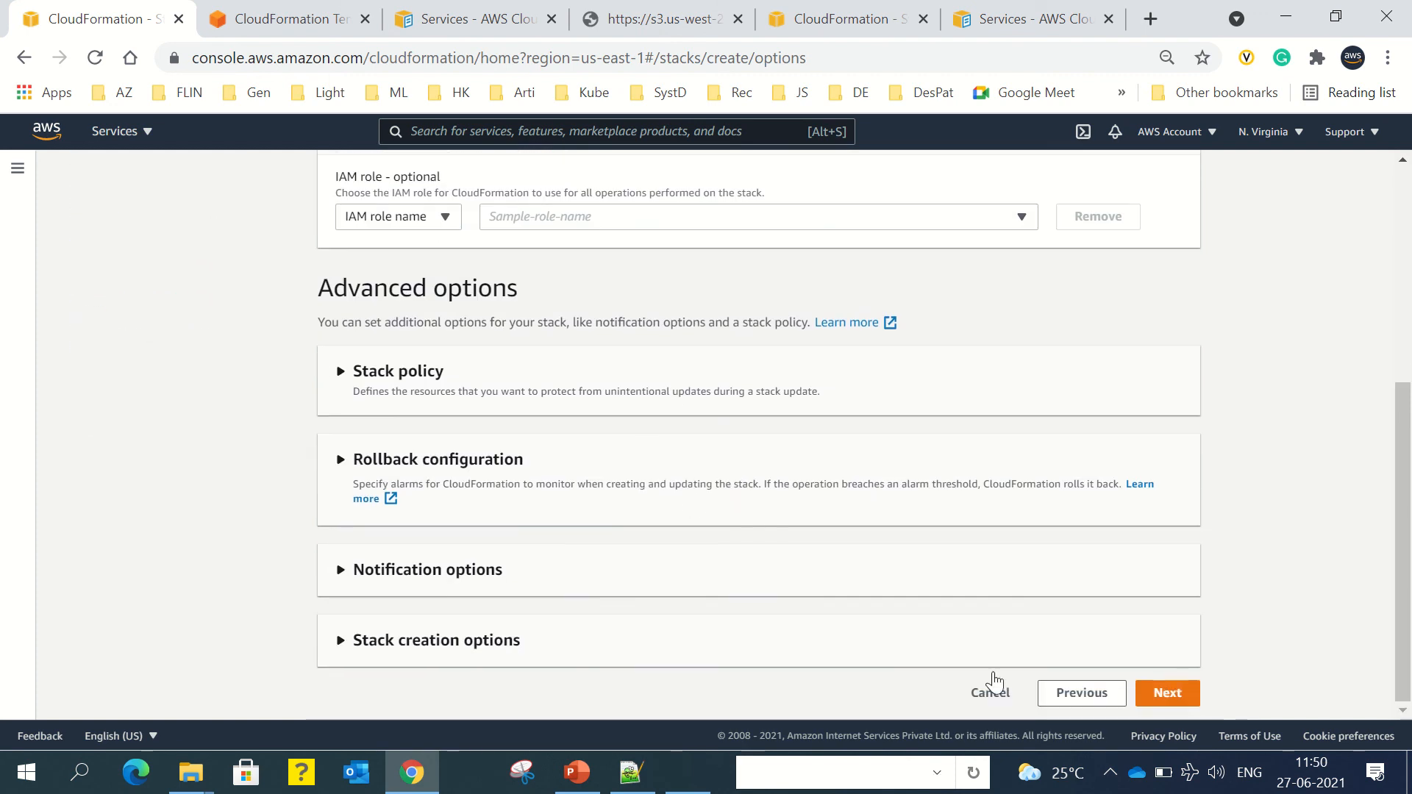
left_click(1167, 693)
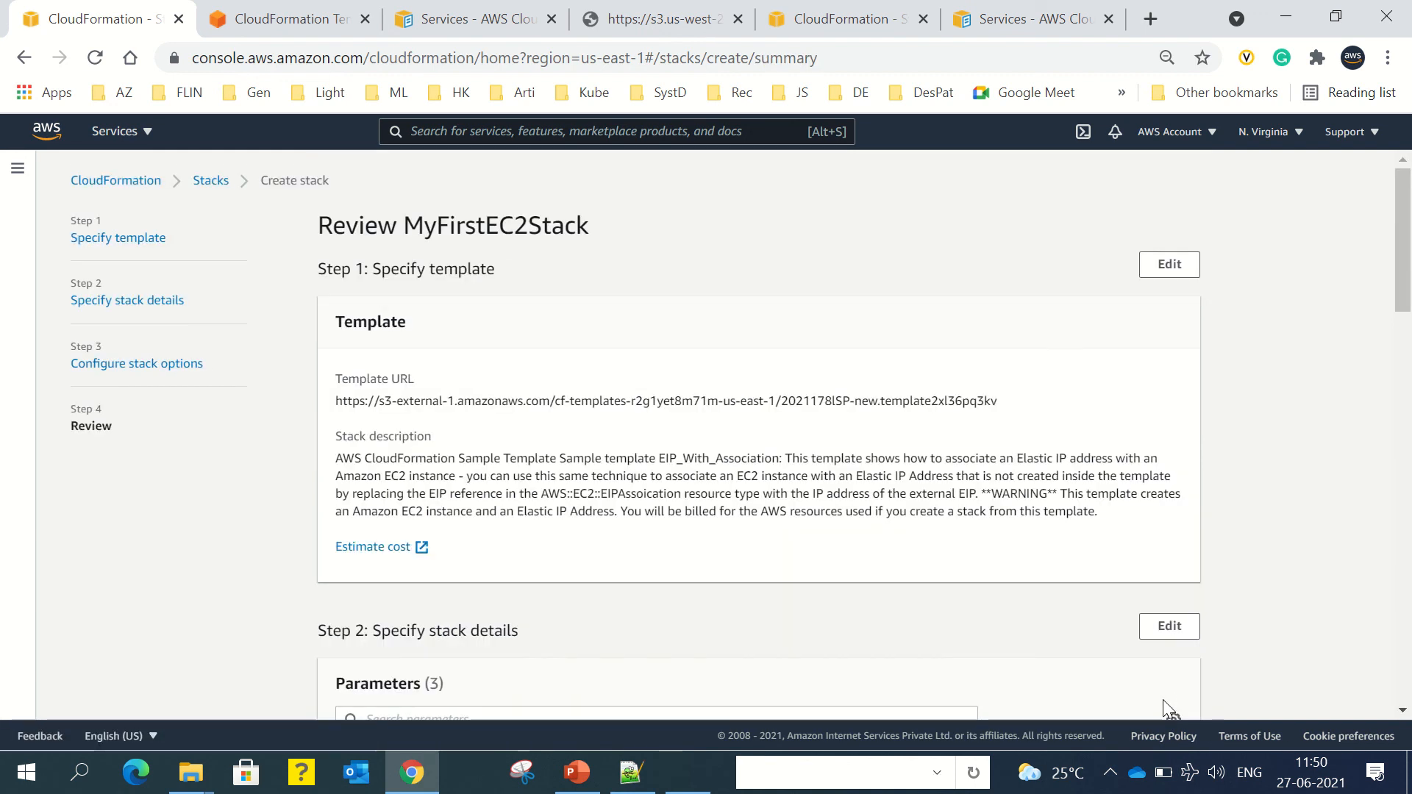
Step: Look over MyFirstEC2Stack's parameters on the Review page and create the stack
scroll(905, 486, "down", 1)
scroll(902, 483, "down", 5)
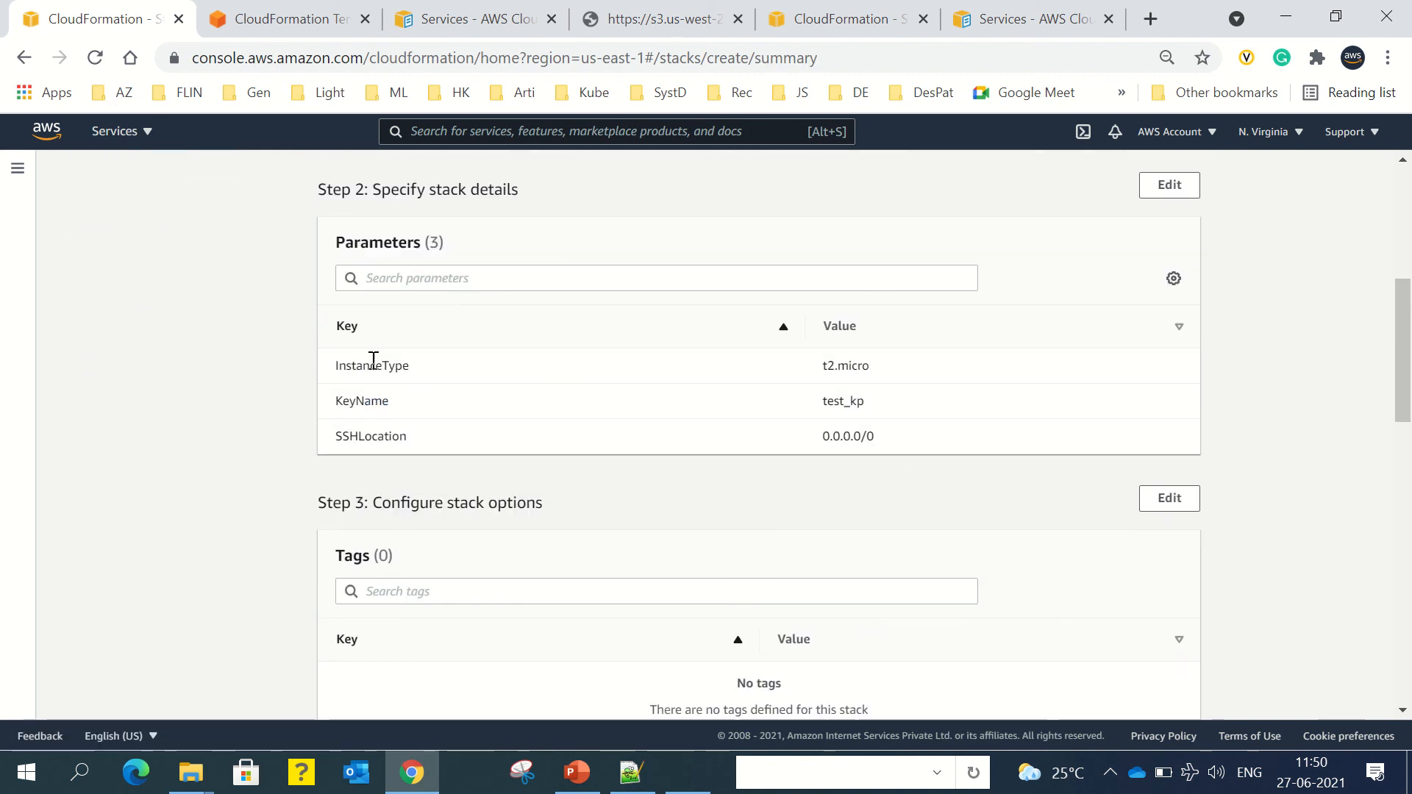
left_click_drag(329, 365, 885, 439)
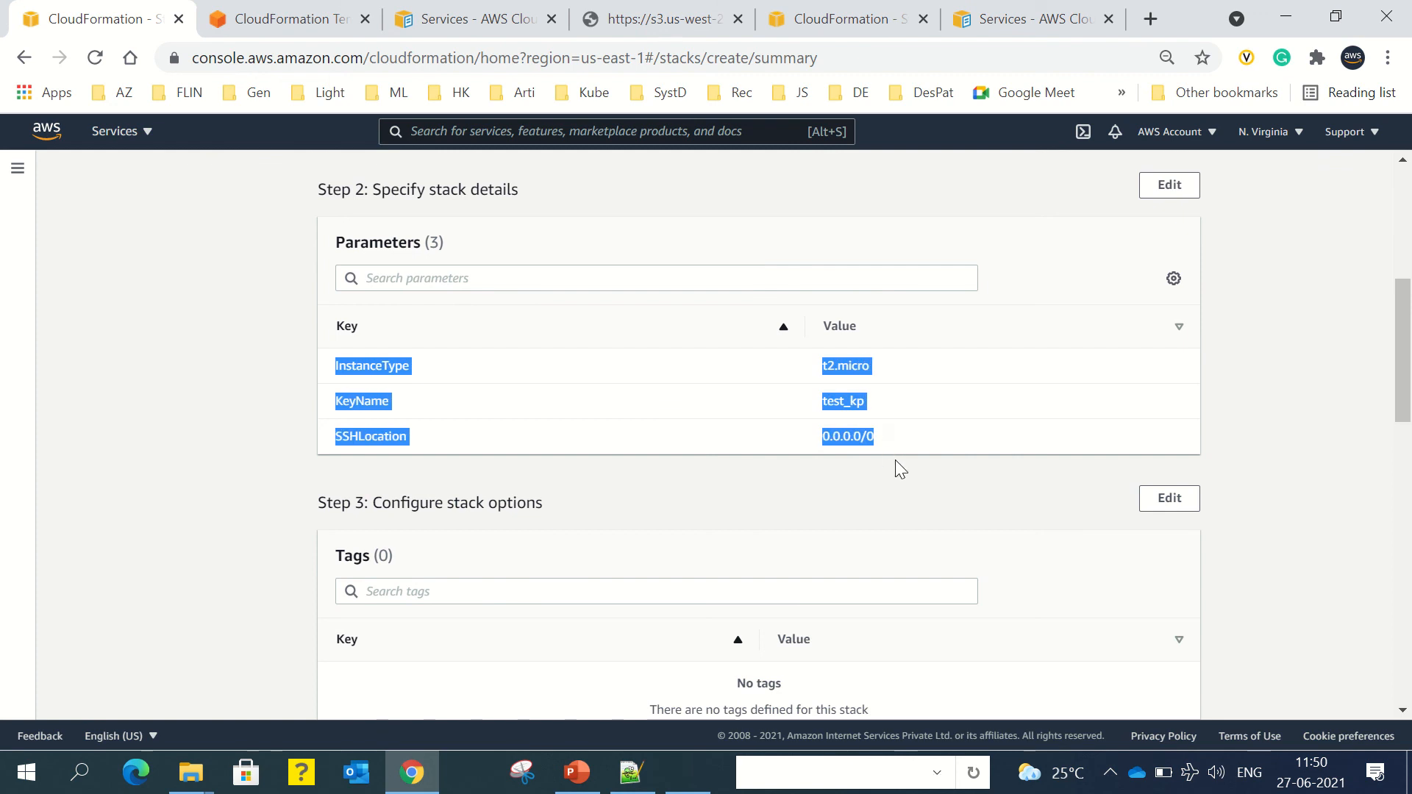
scroll(894, 460, "down", 6)
scroll(986, 548, "down", 8)
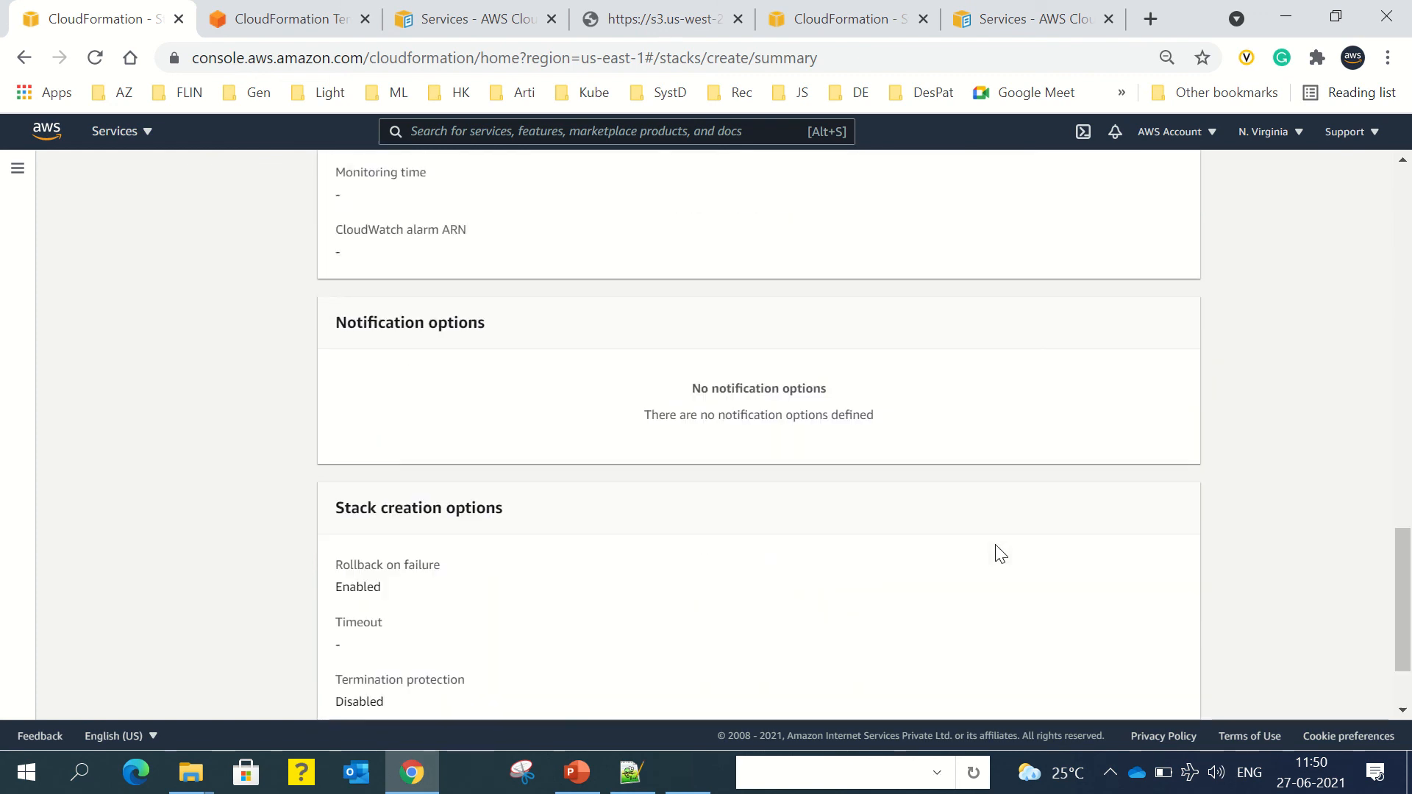
left_click(1168, 697)
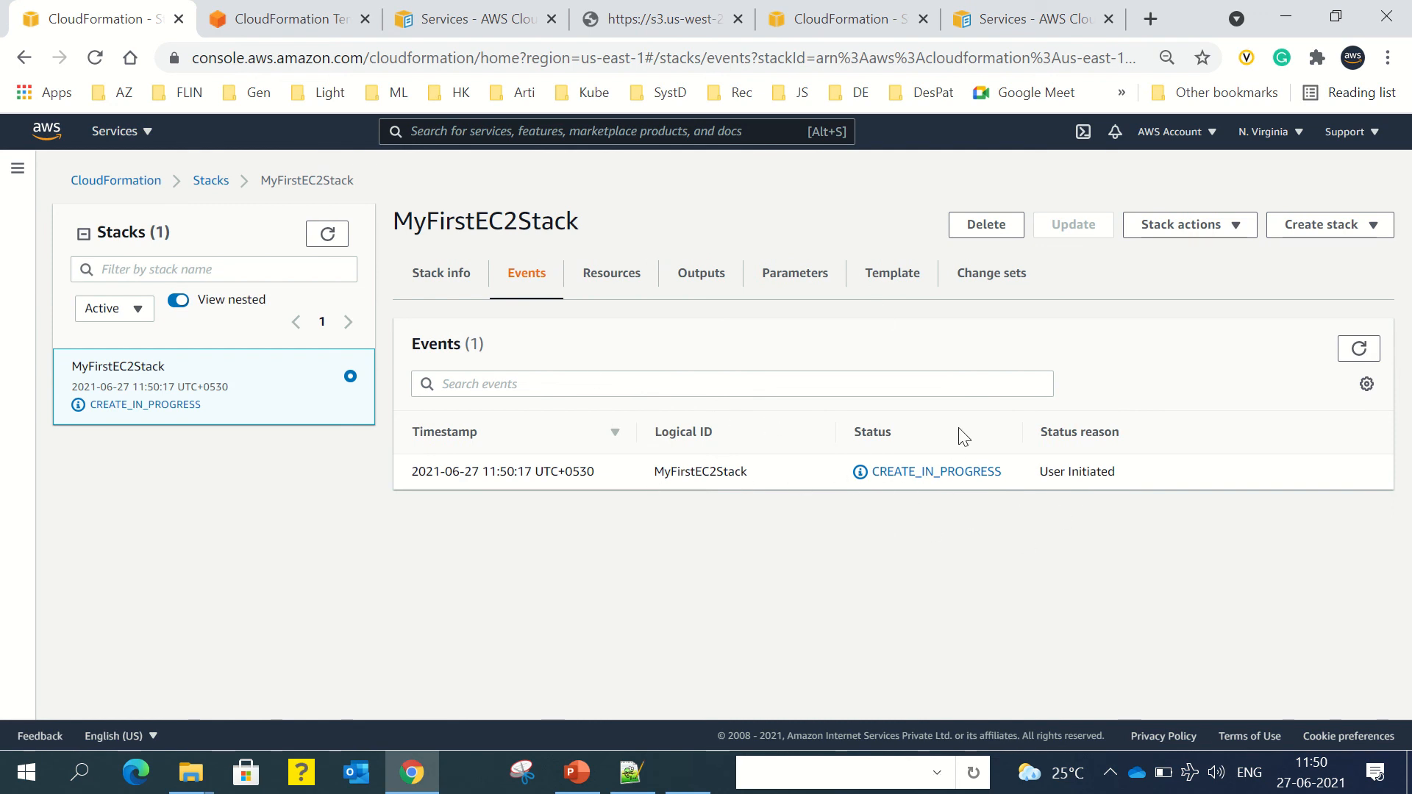
Step: Refresh the events until the EC2Instance entry and the stack show CREATE_COMPLETE
left_click(1361, 357)
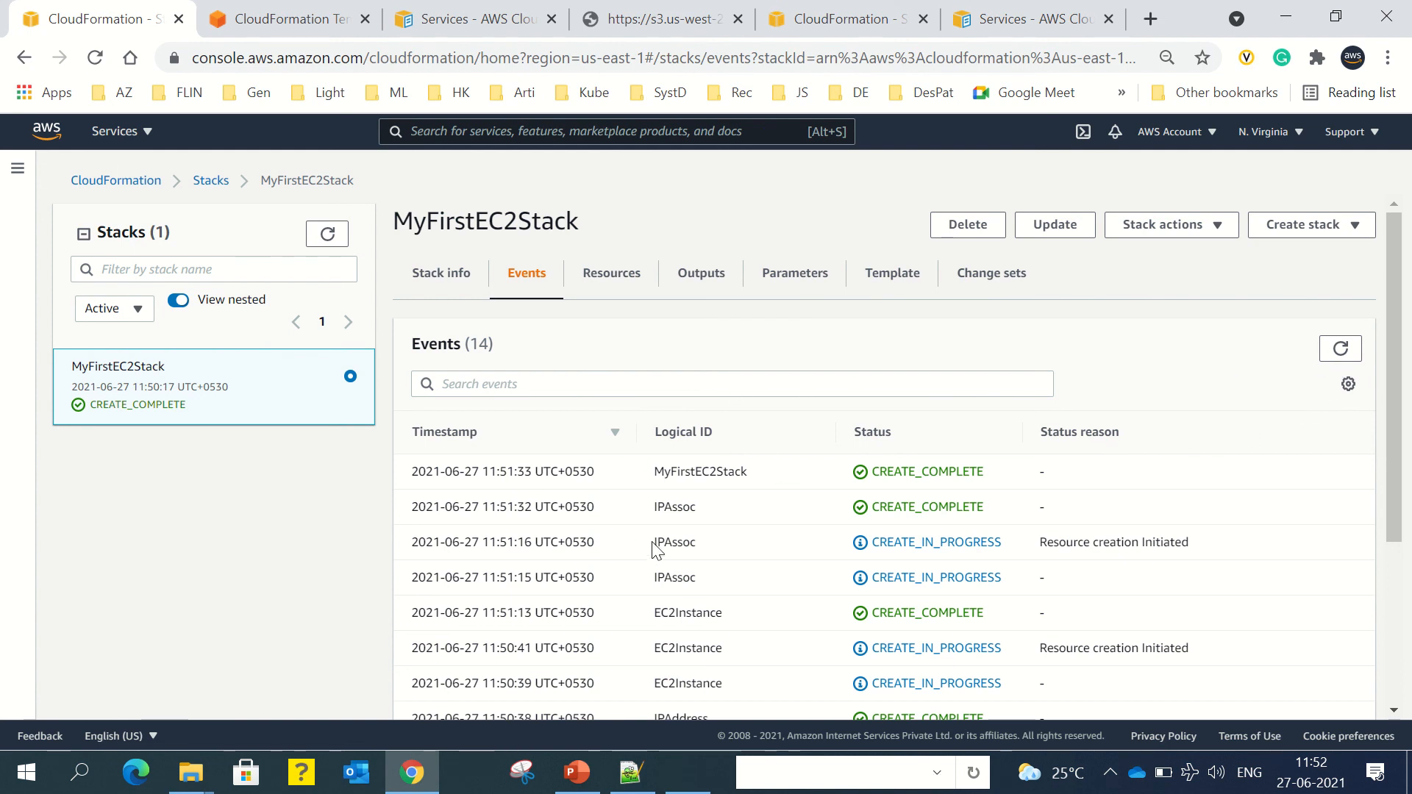
scroll(694, 494, "down", 1)
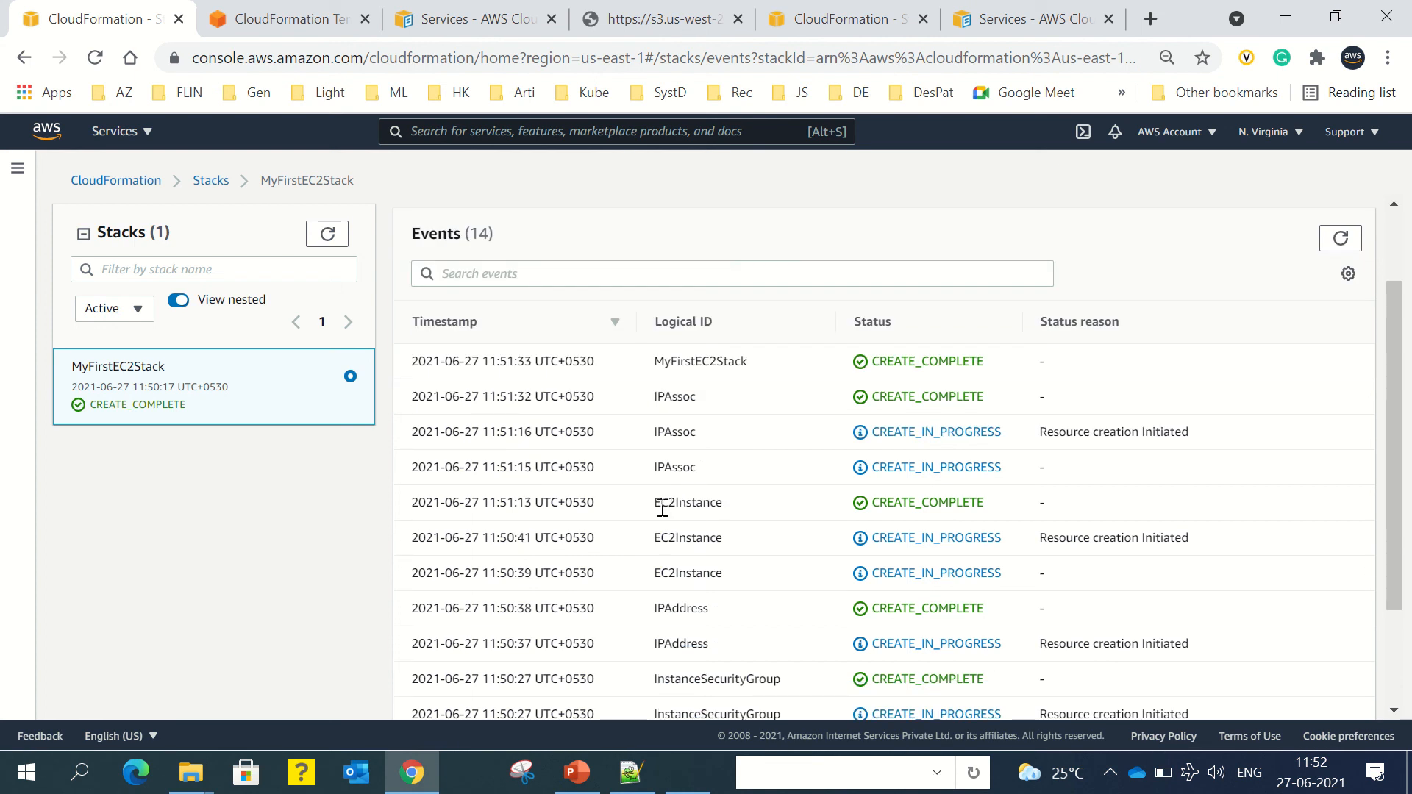
left_click_drag(667, 503, 732, 510)
scroll(694, 634, "down", 3)
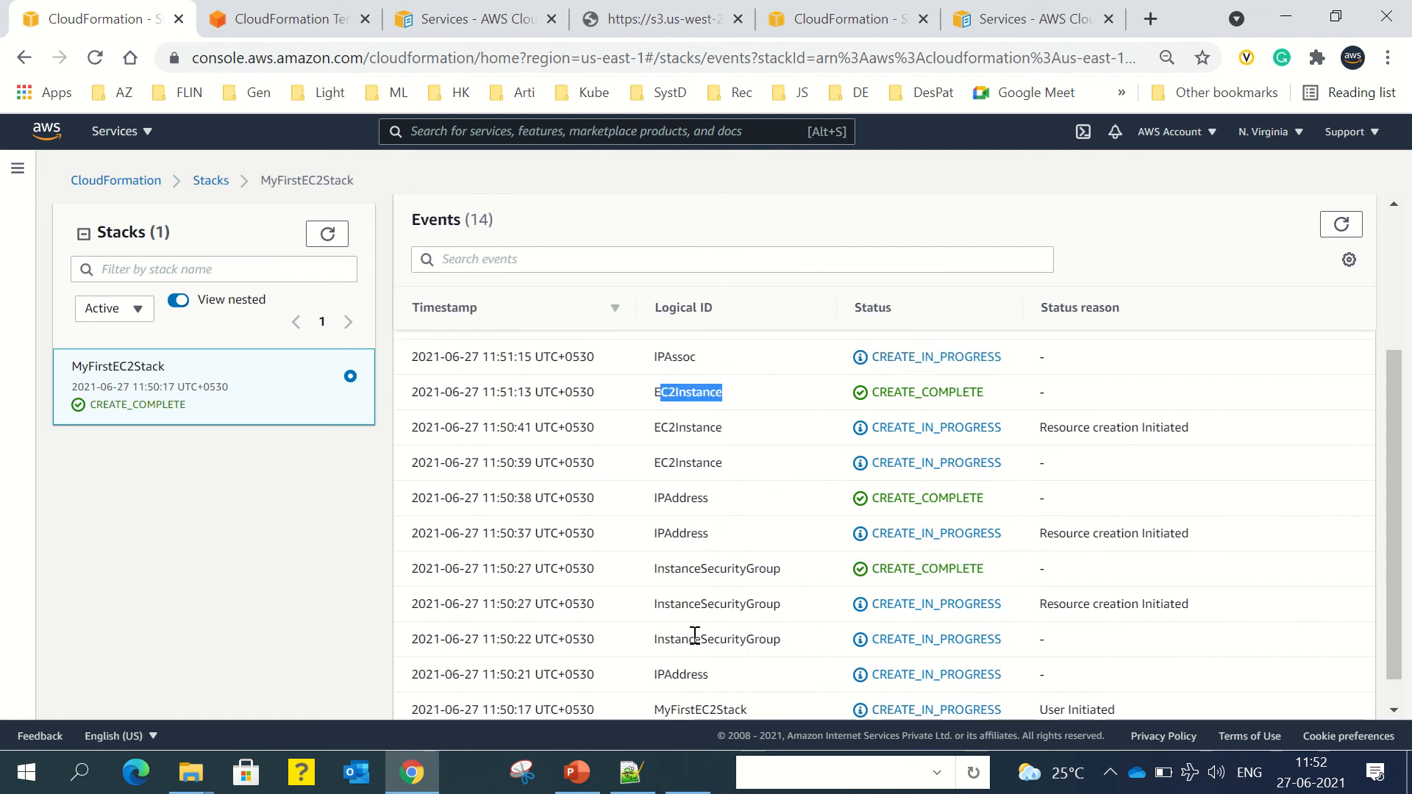
scroll(695, 634, "up", 3)
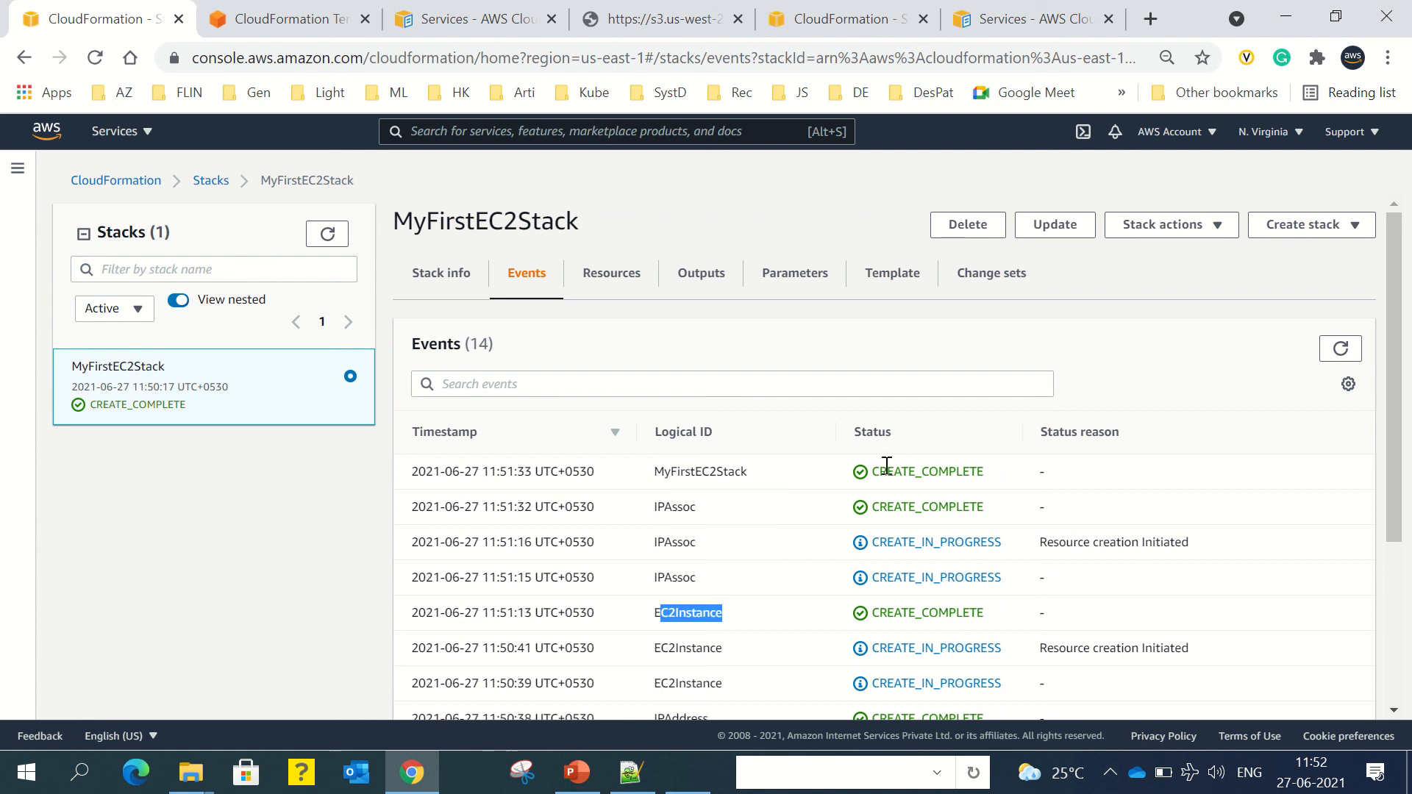
left_click_drag(874, 471, 993, 474)
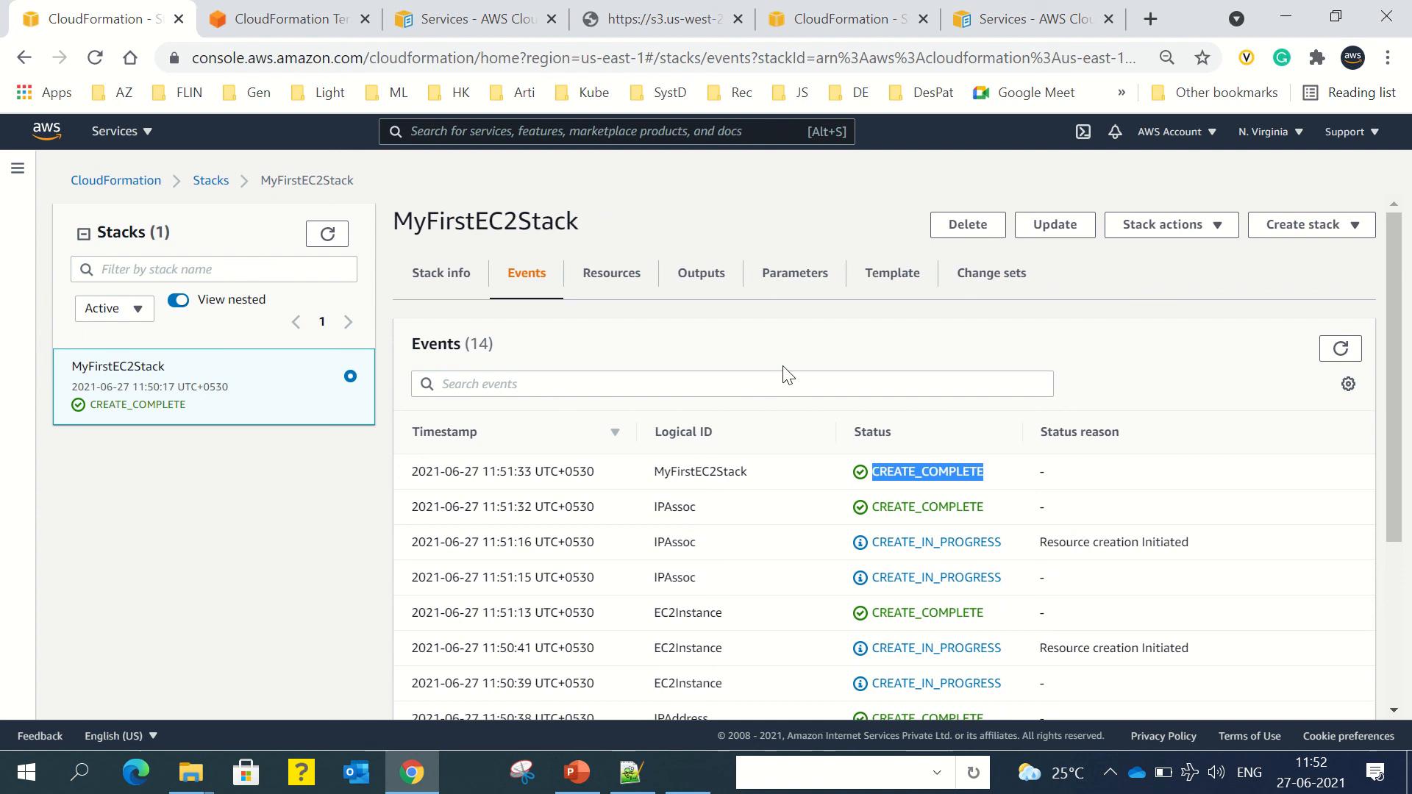
Step: Review the InstanceIPAddress and InstanceId outputs, then parameters t2.micro, test_kp, 0.0.0.0/0
left_click(710, 278)
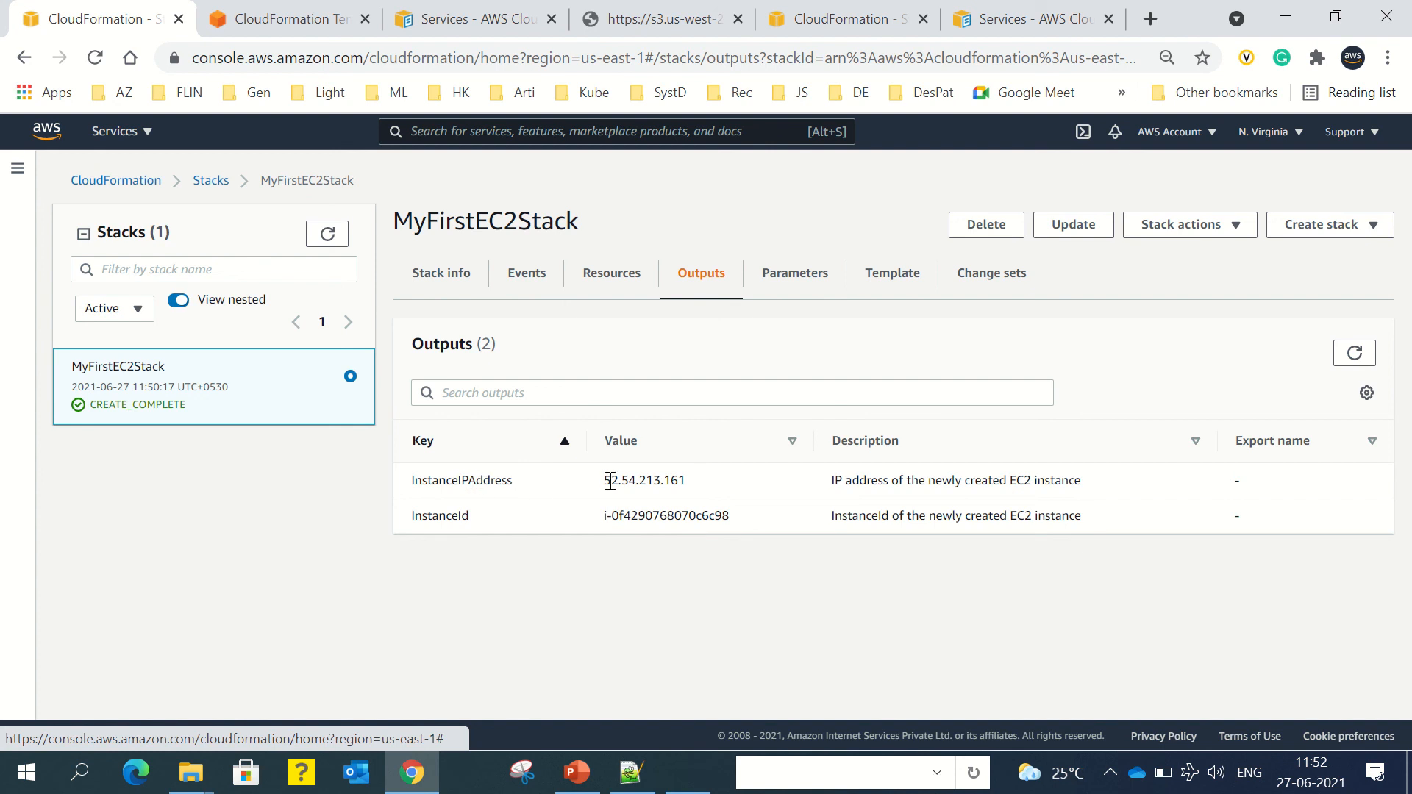
left_click_drag(602, 482, 697, 485)
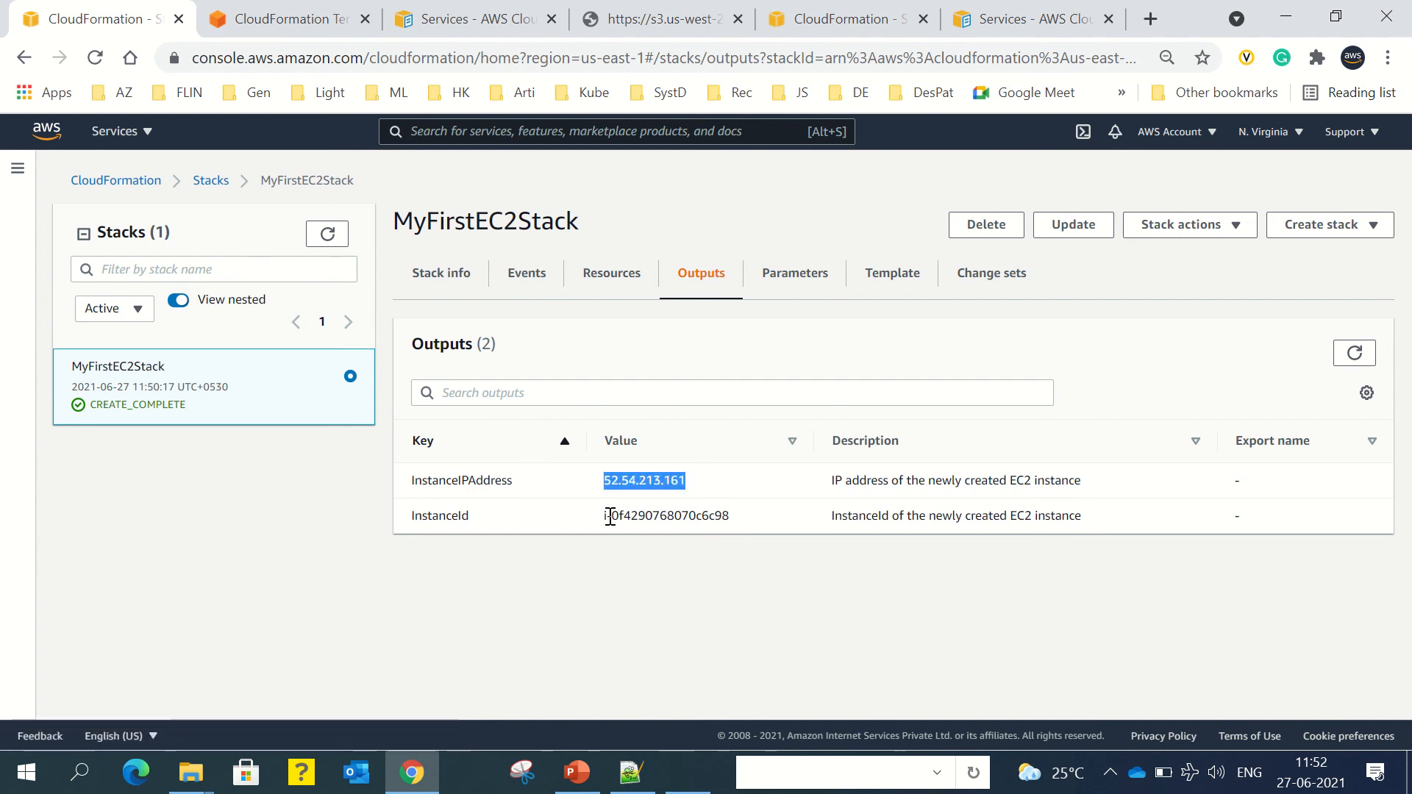
left_click_drag(603, 515, 738, 520)
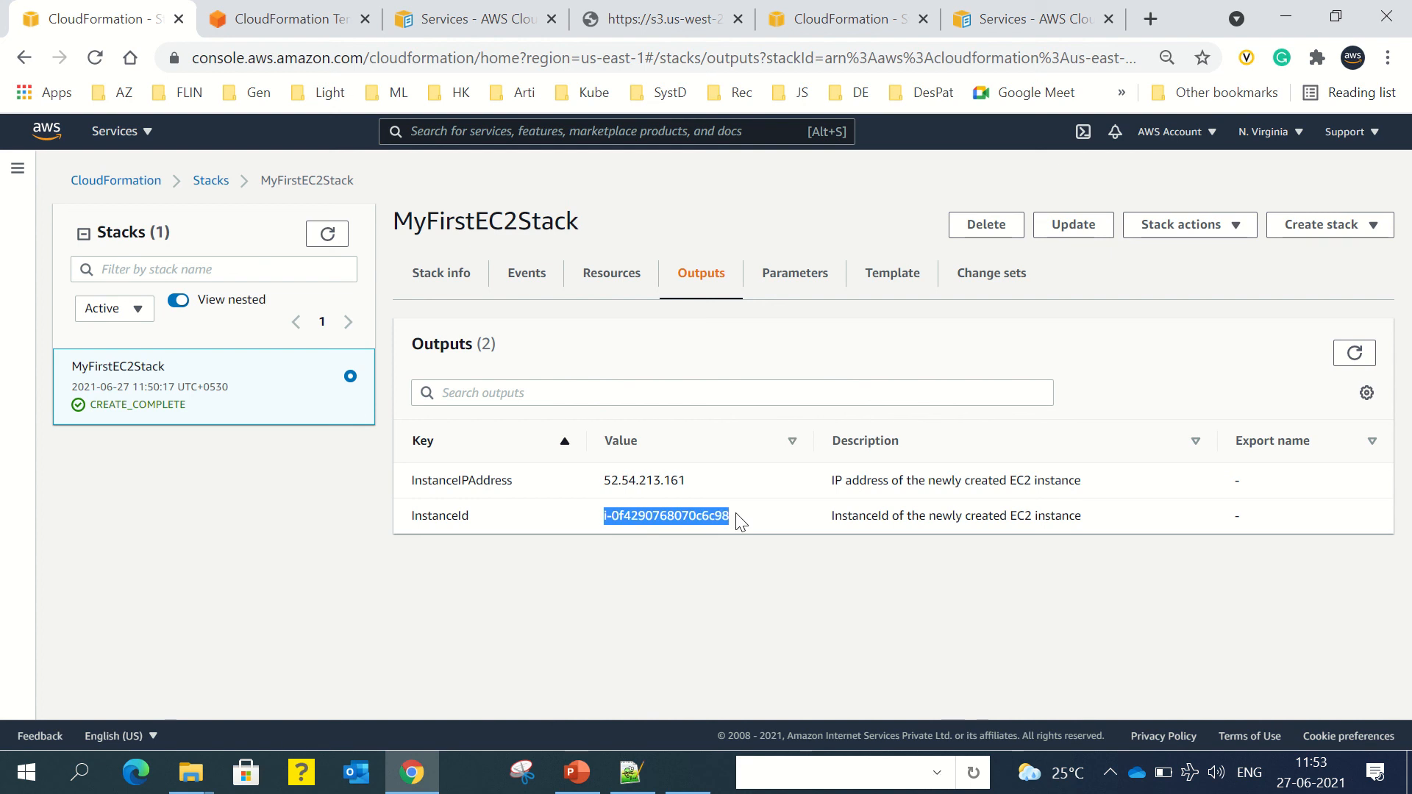
left_click(820, 284)
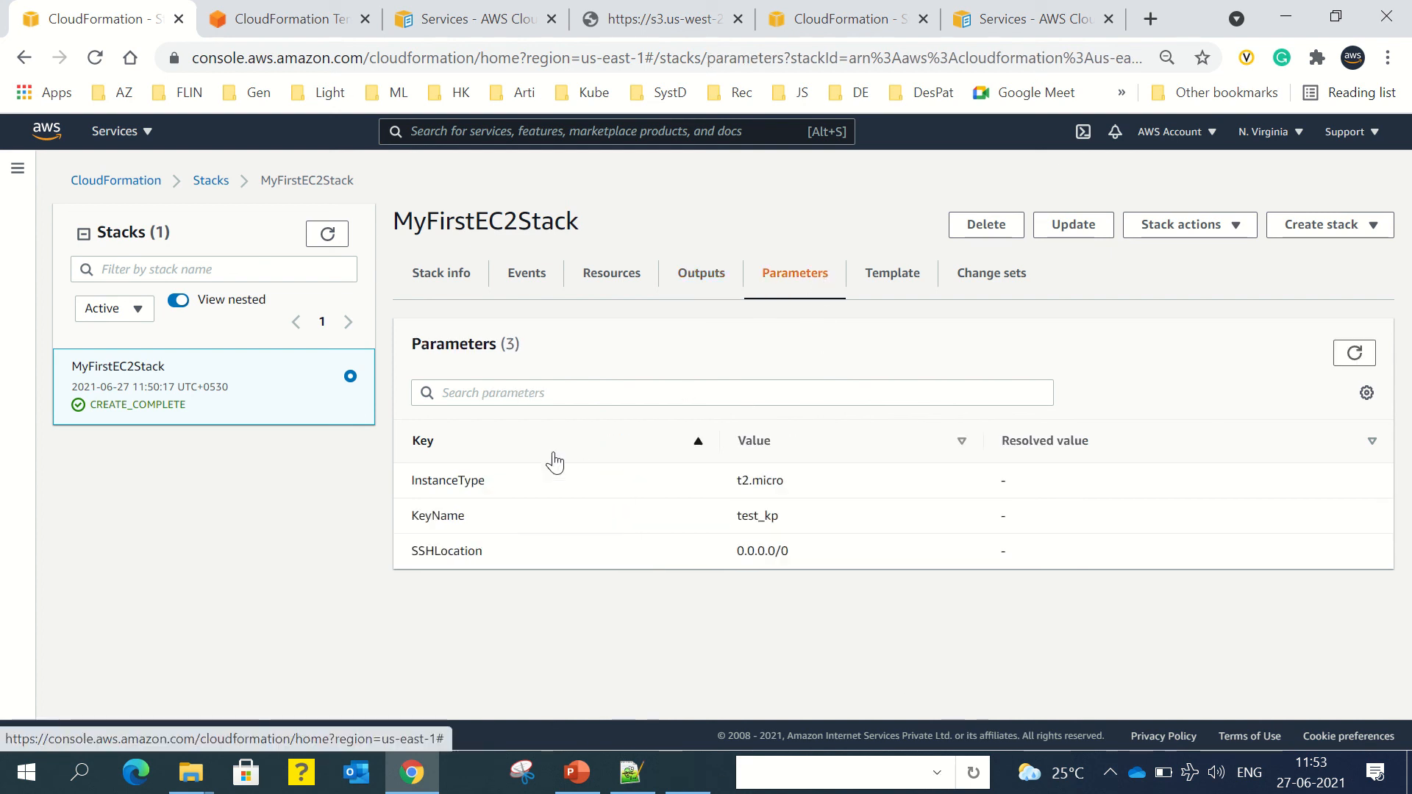
left_click_drag(742, 482, 800, 560)
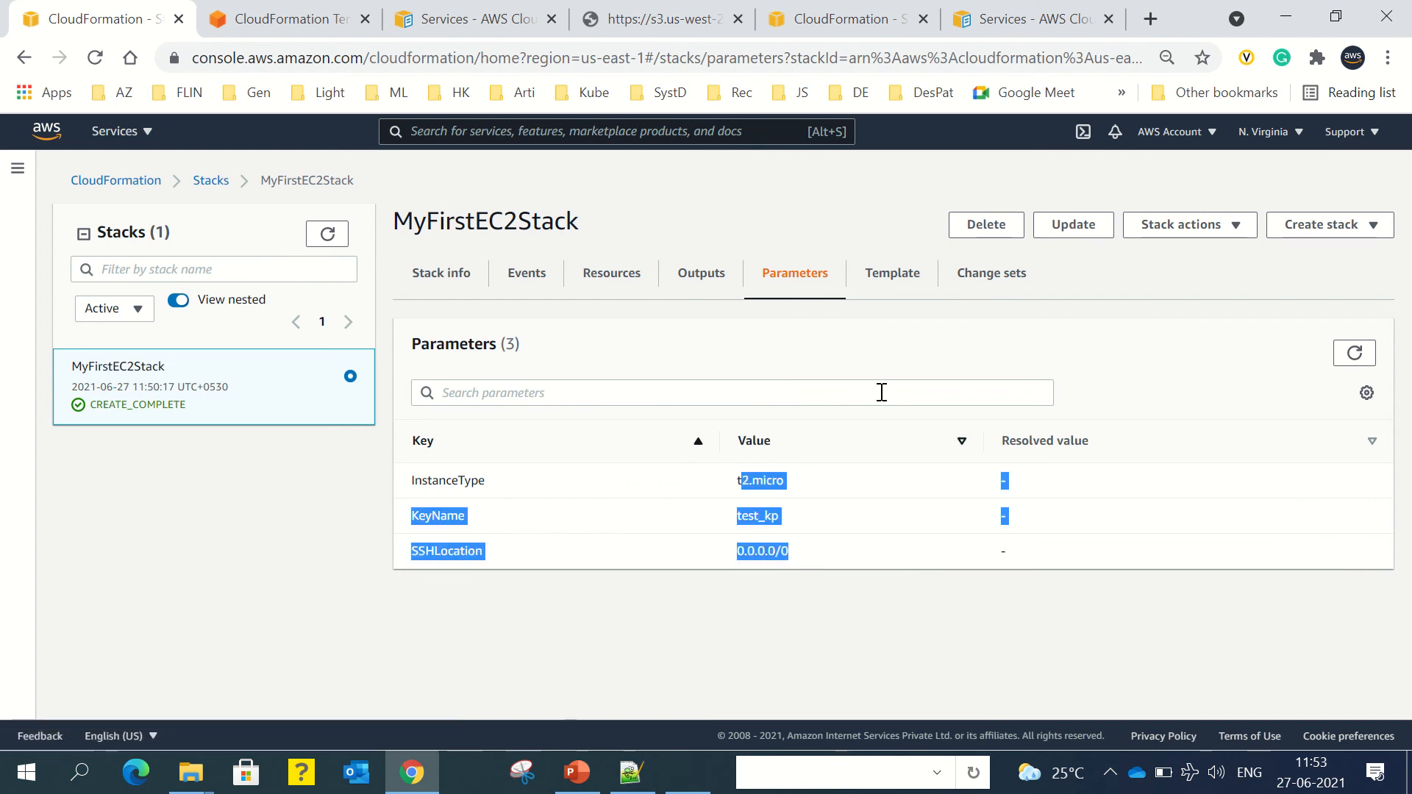
Step: Scroll through MyFirstEC2Stack's template on the Template tab
left_click(898, 281)
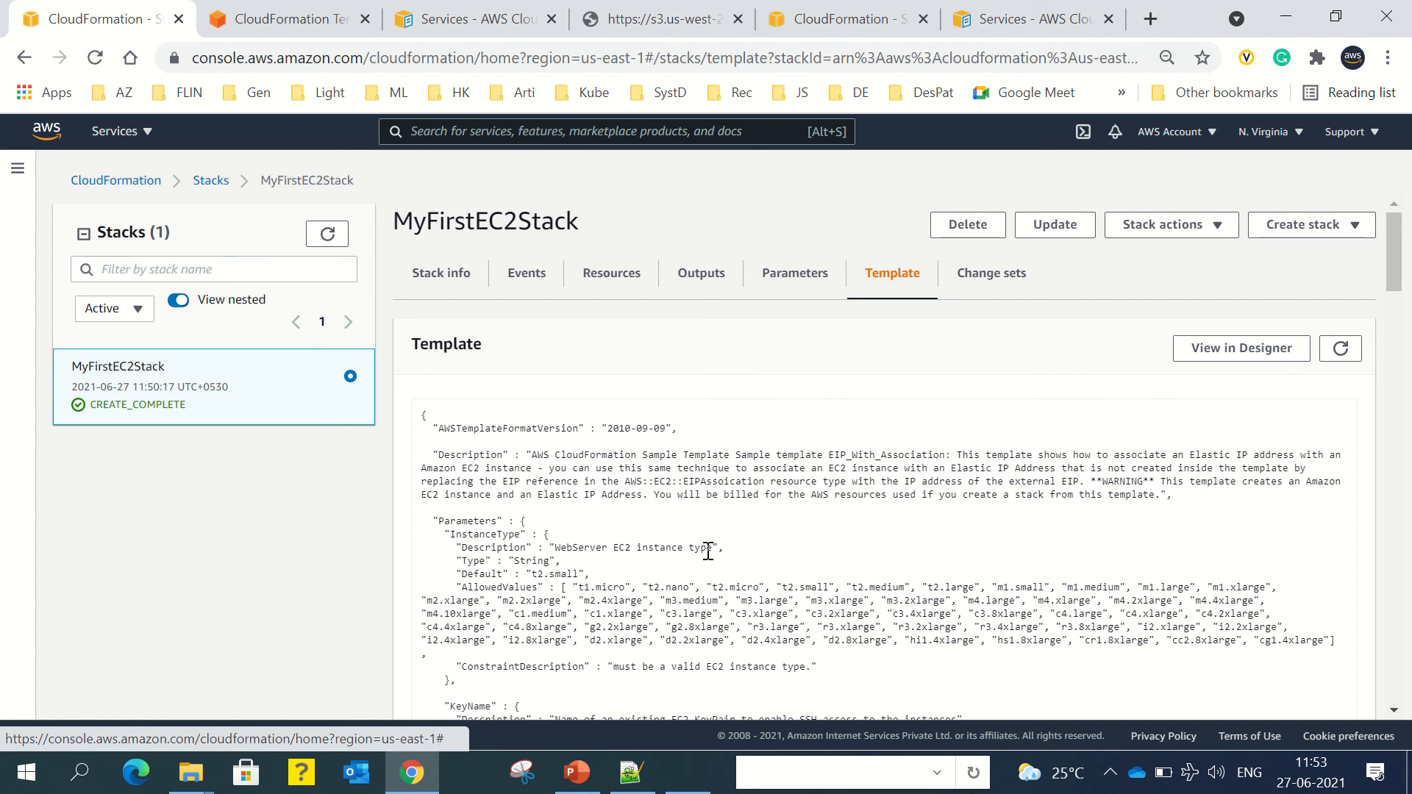
scroll(714, 547, "down", 8)
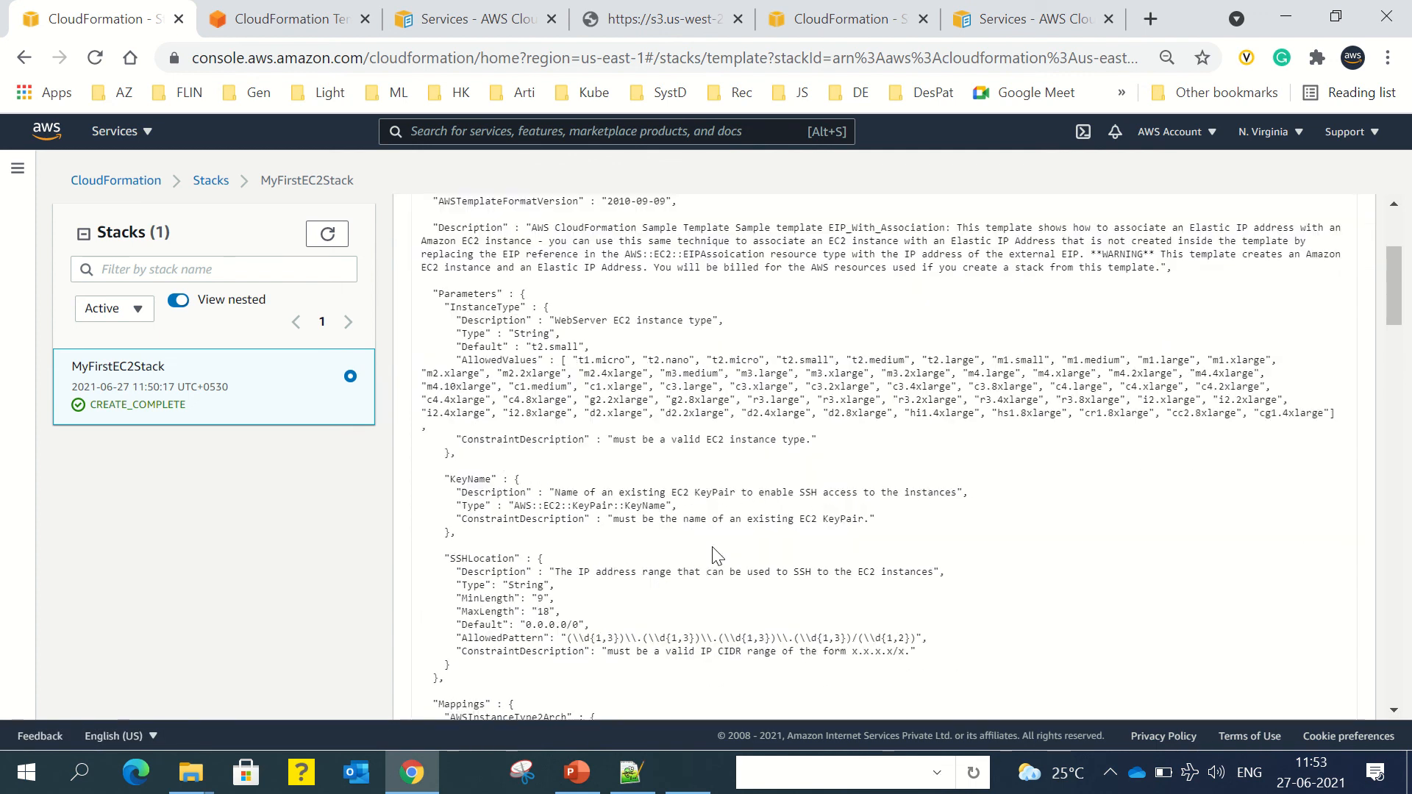
scroll(714, 548, "up", 10)
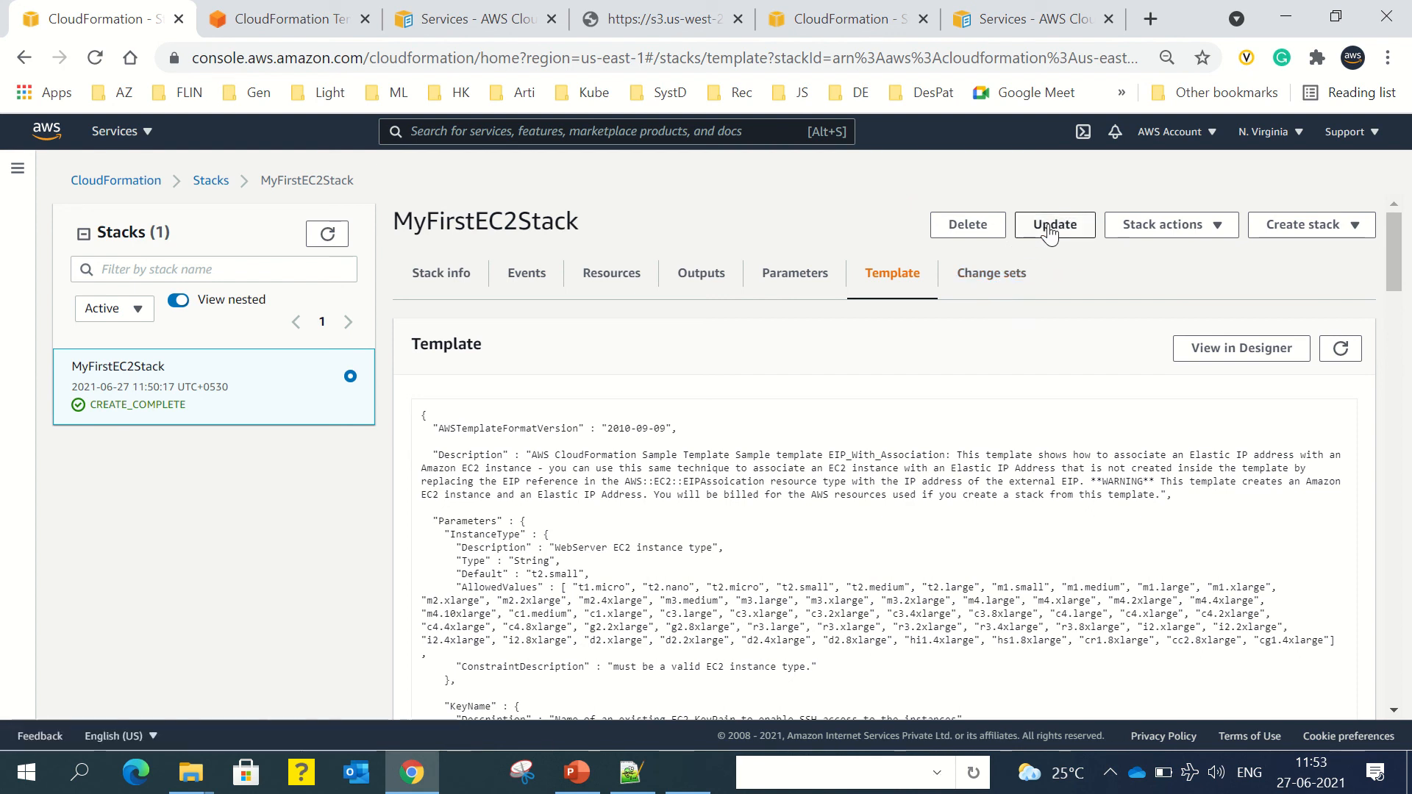
Step: Check Stack actions and the empty change sets, then return to the stack overview
left_click(1128, 232)
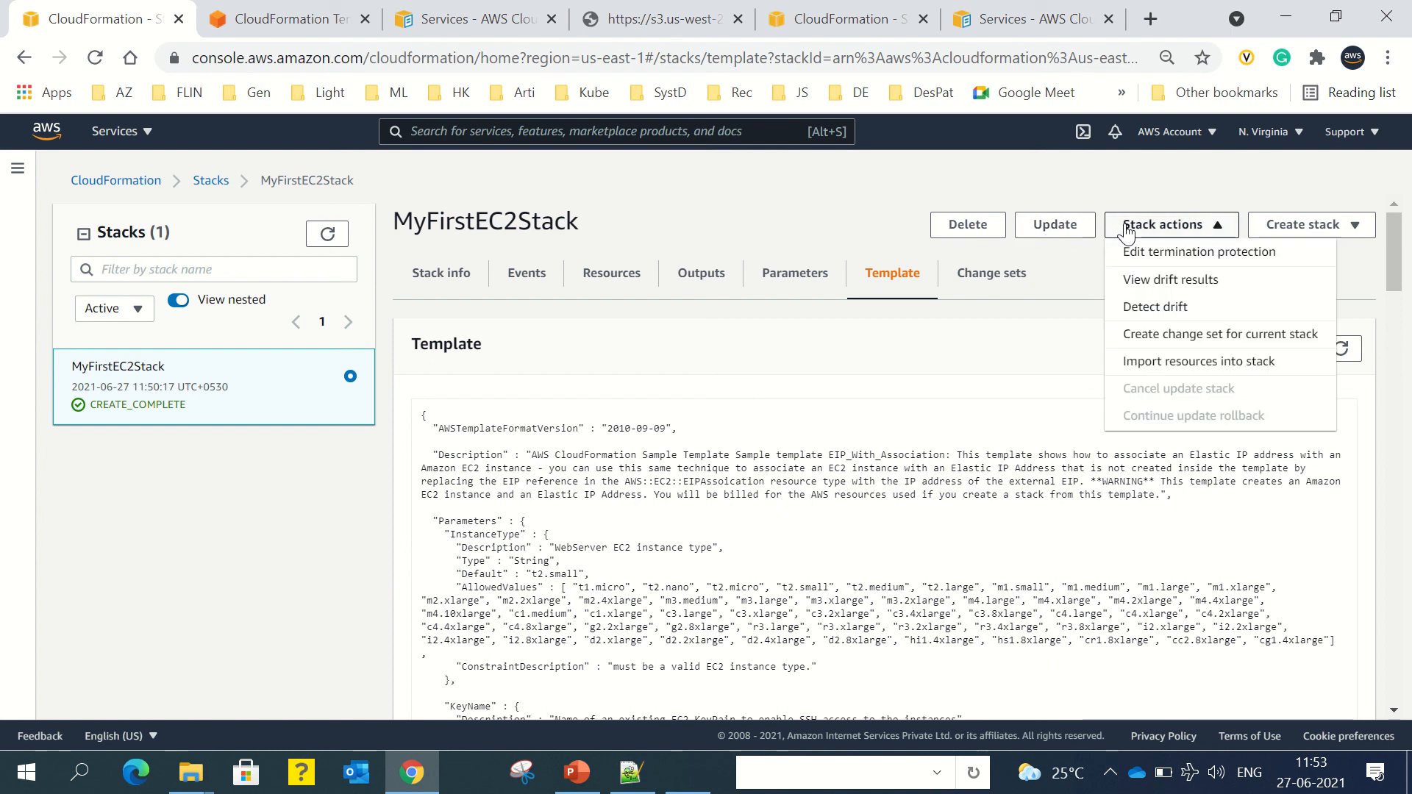
left_click(1078, 271)
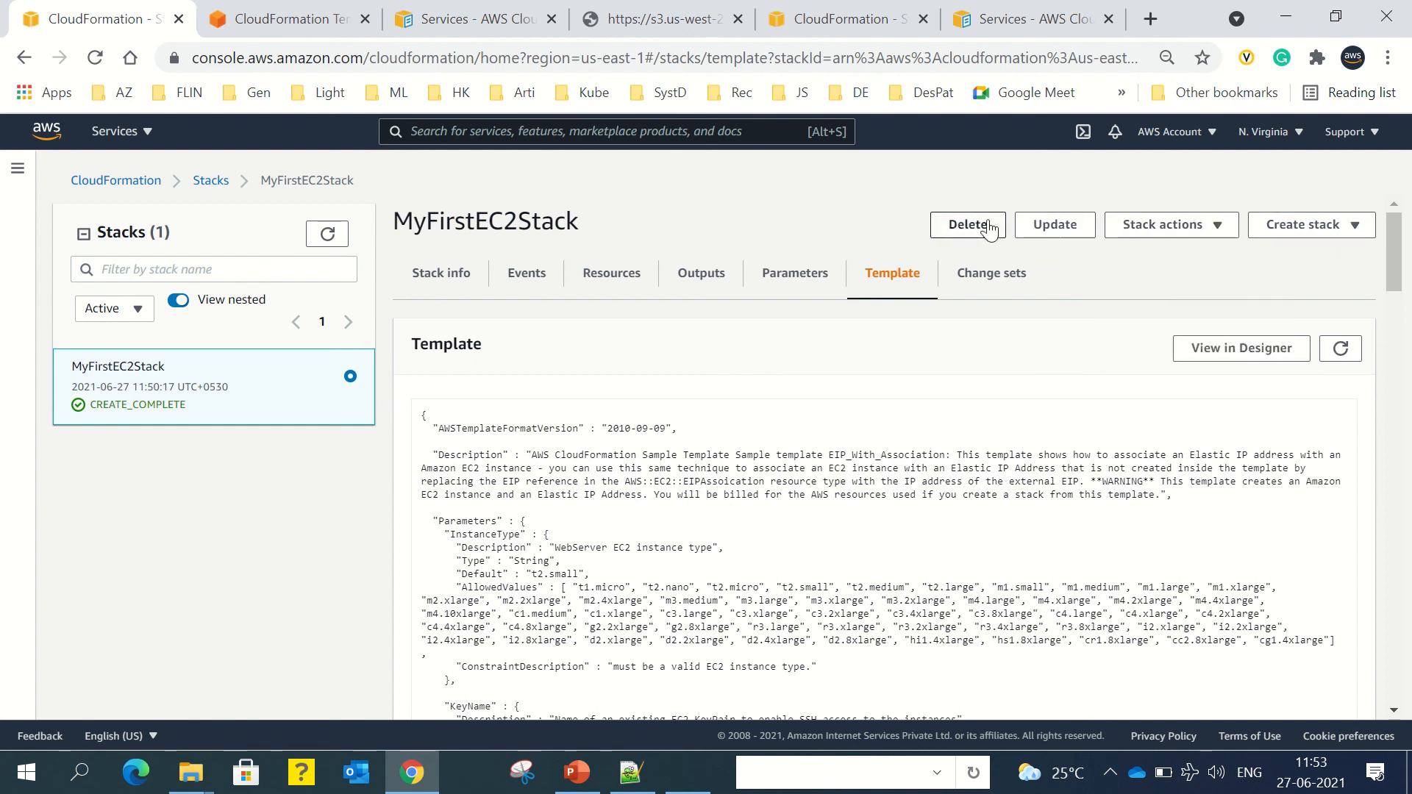
left_click(982, 286)
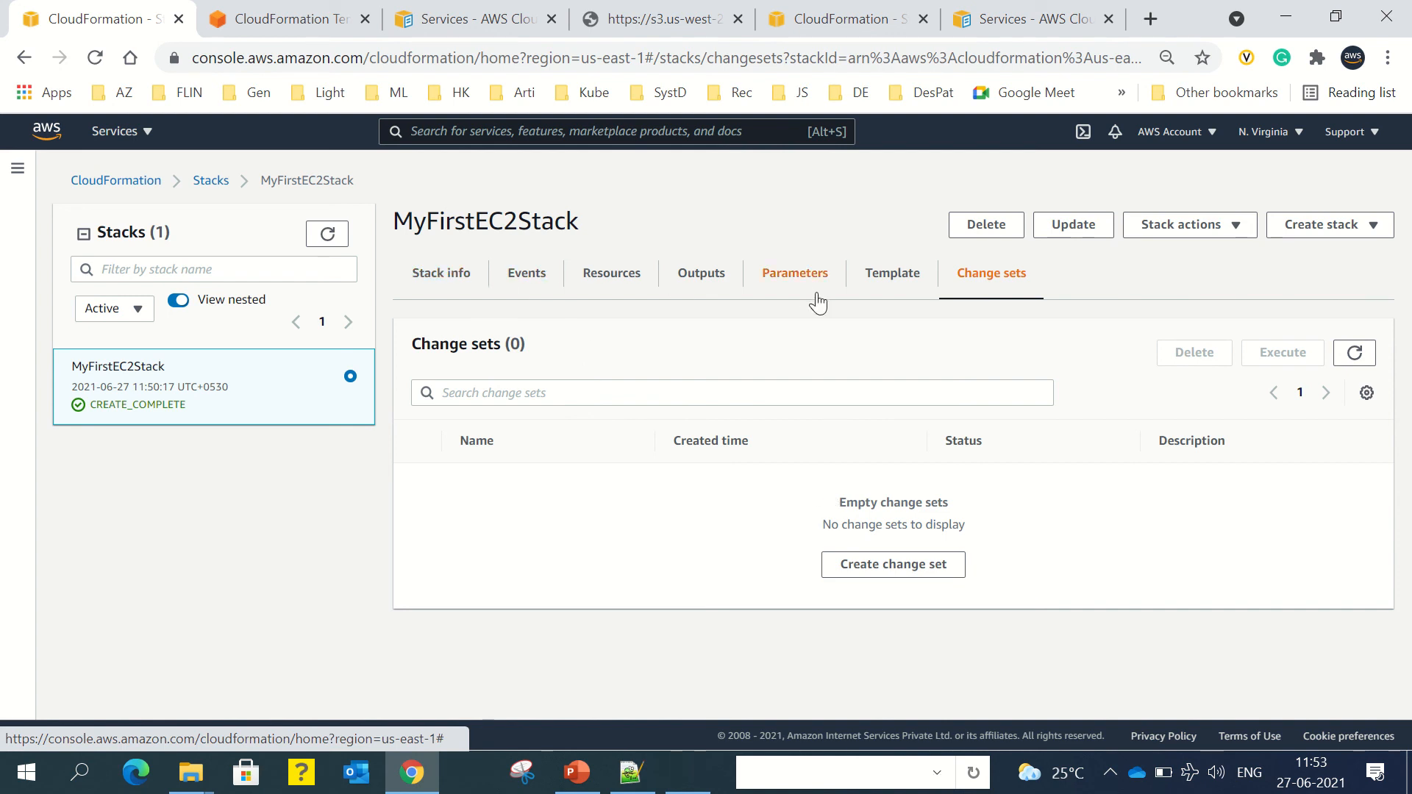
left_click(434, 275)
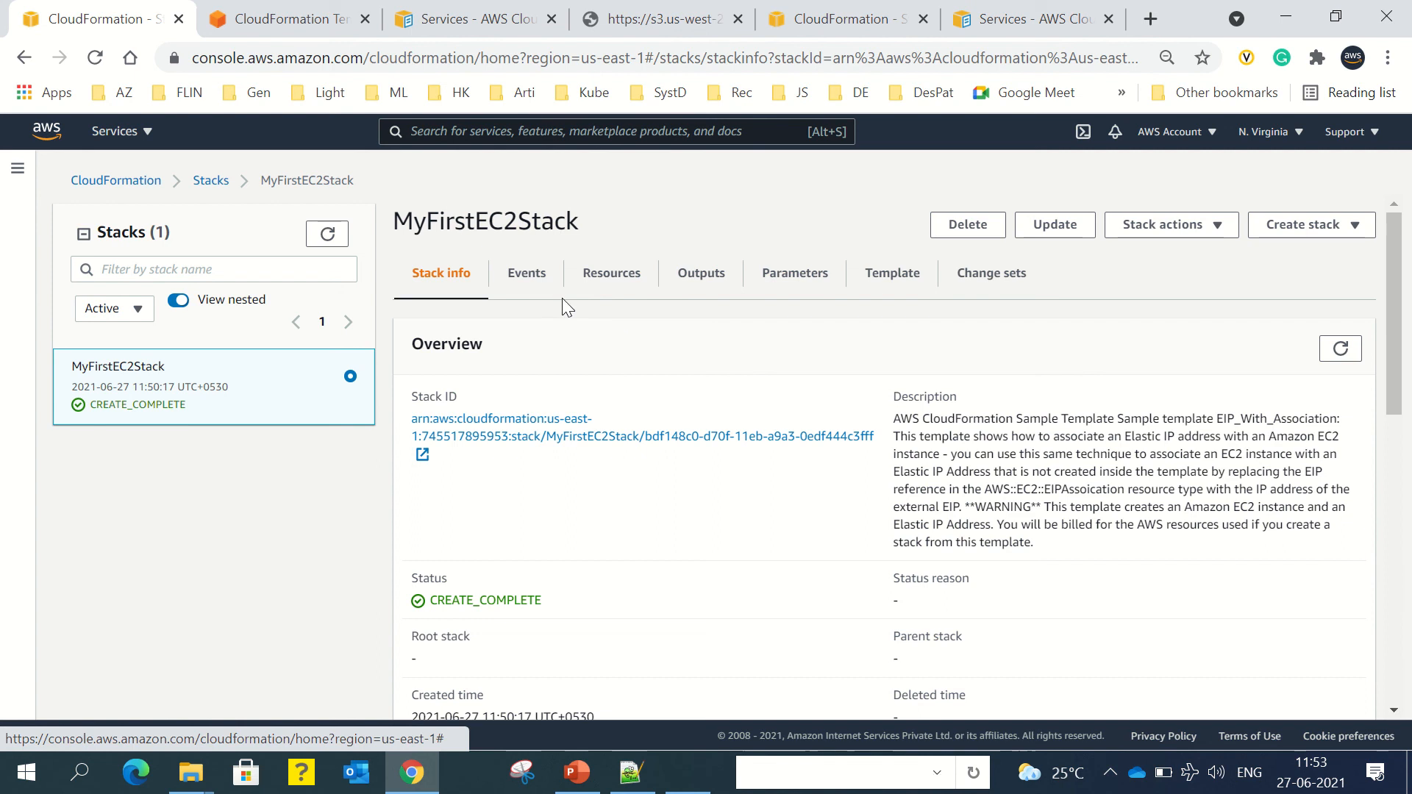
left_click(294, 22)
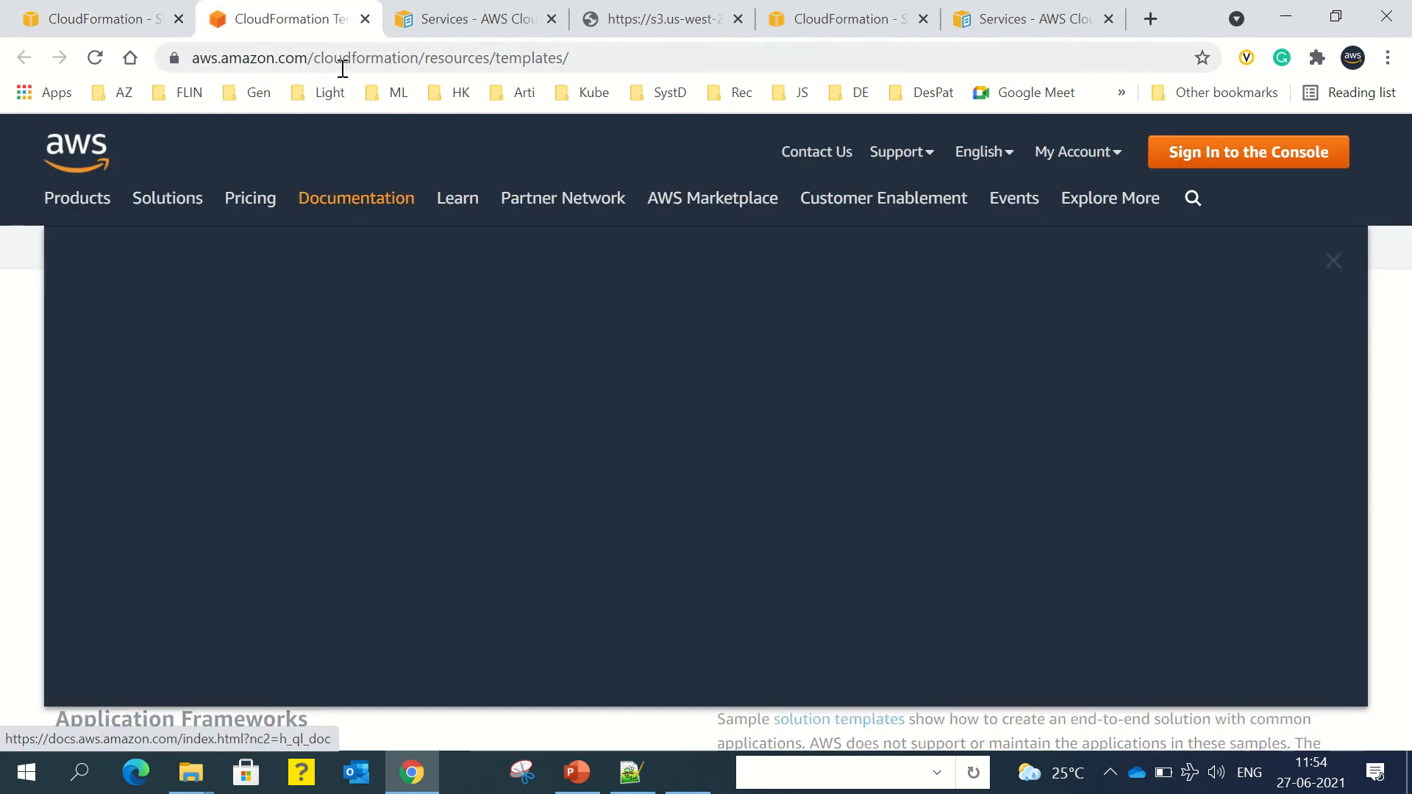
Step: Load the AWS Management Console via 'aws' and open EC2 from Recently visited services
left_click(342, 57)
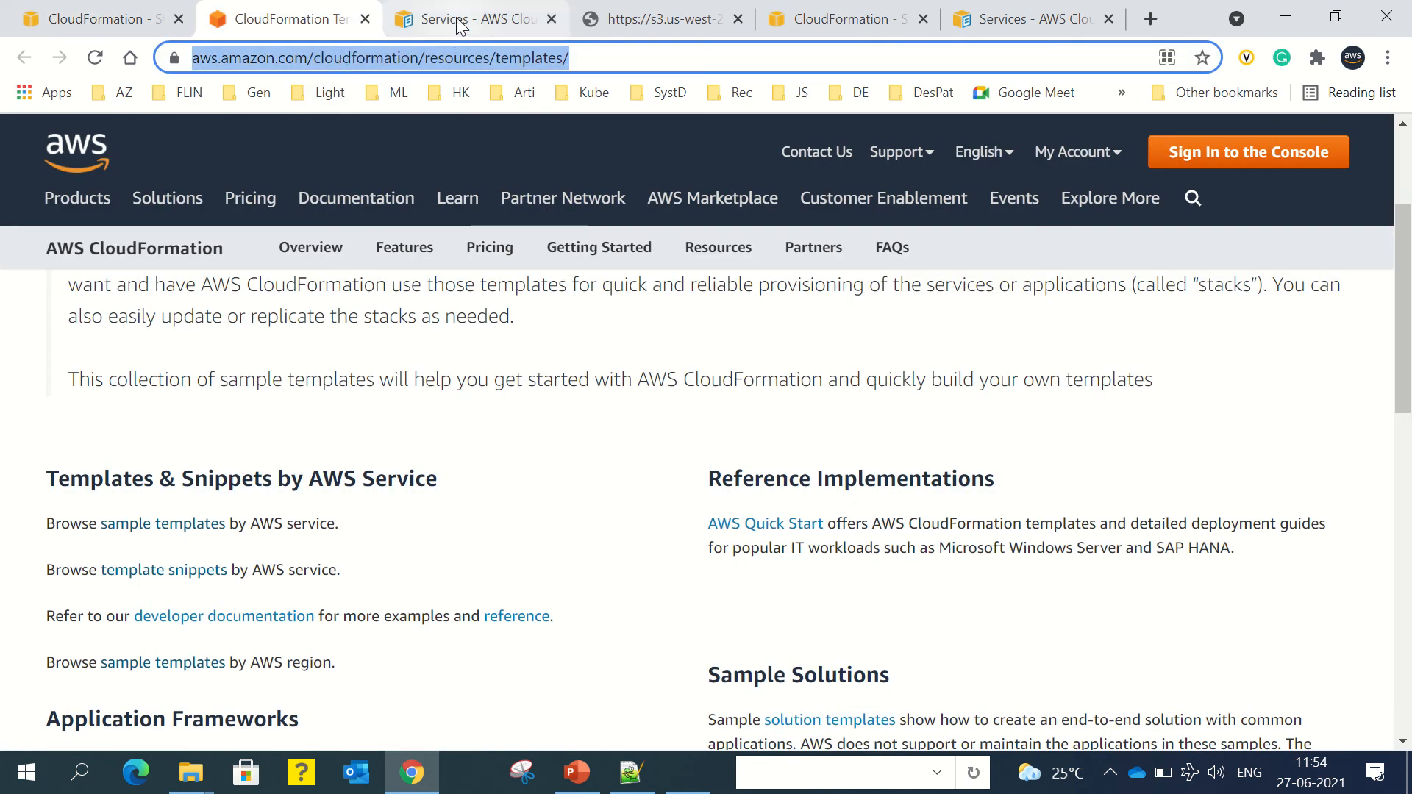
type("aws")
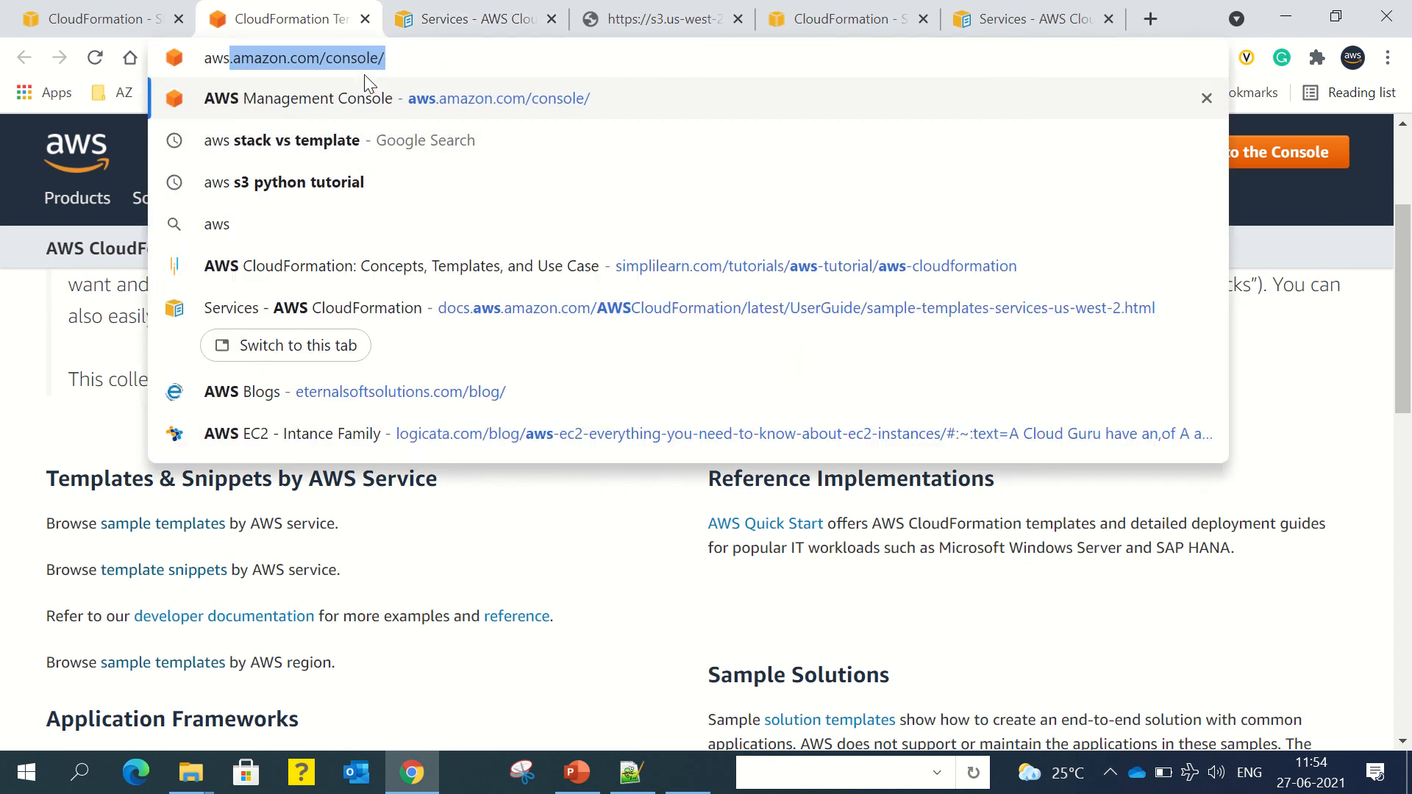
key("Return")
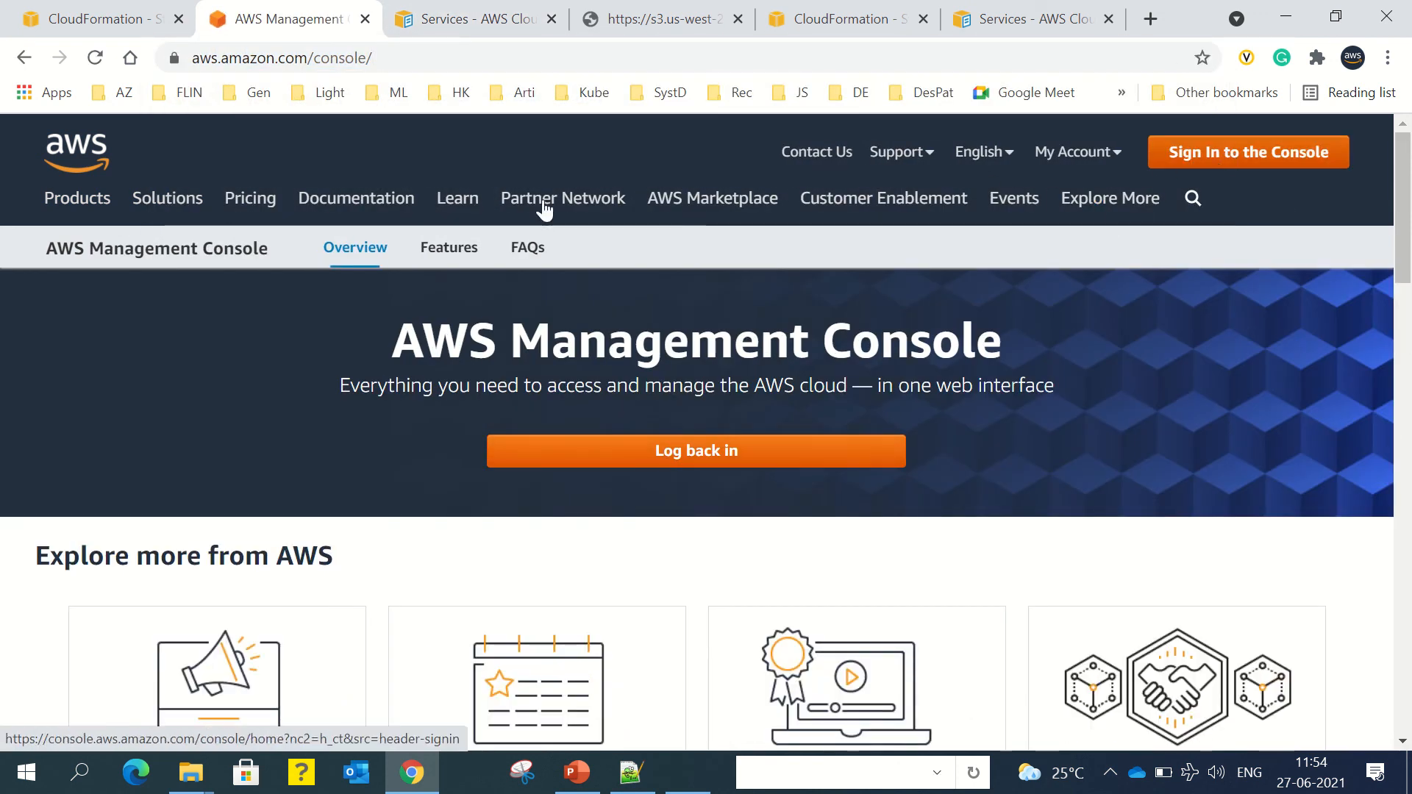
mouse_move(515, 211)
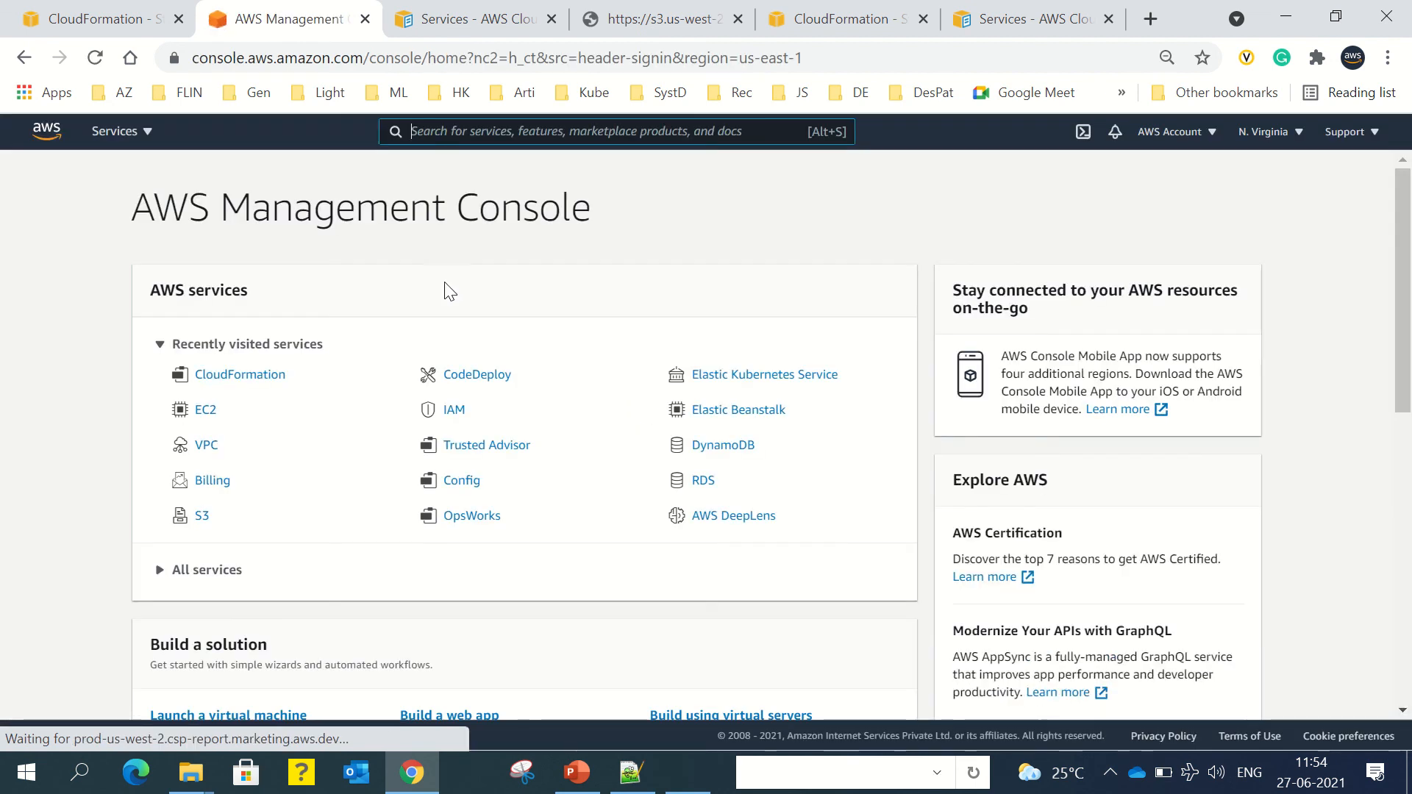
left_click(206, 412)
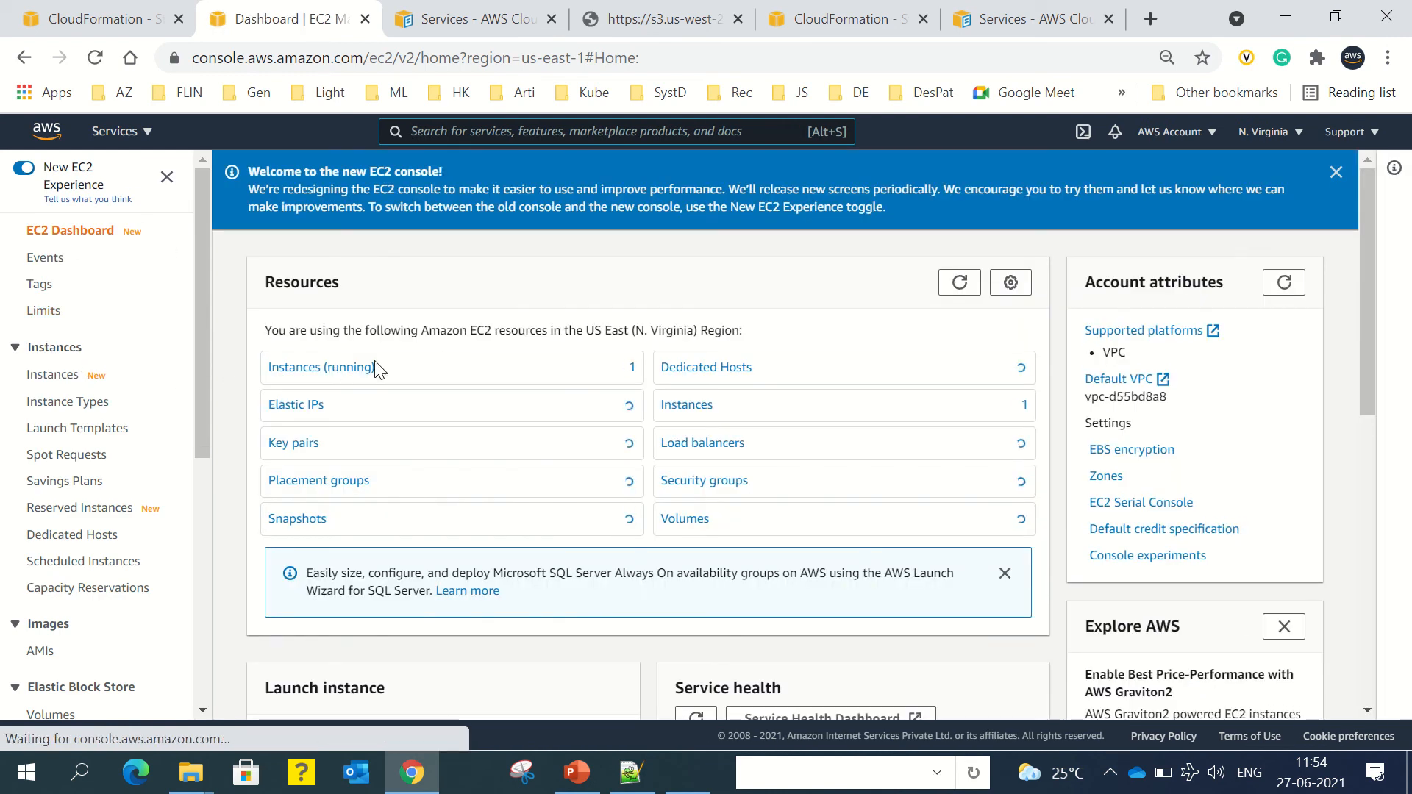
left_click(324, 369)
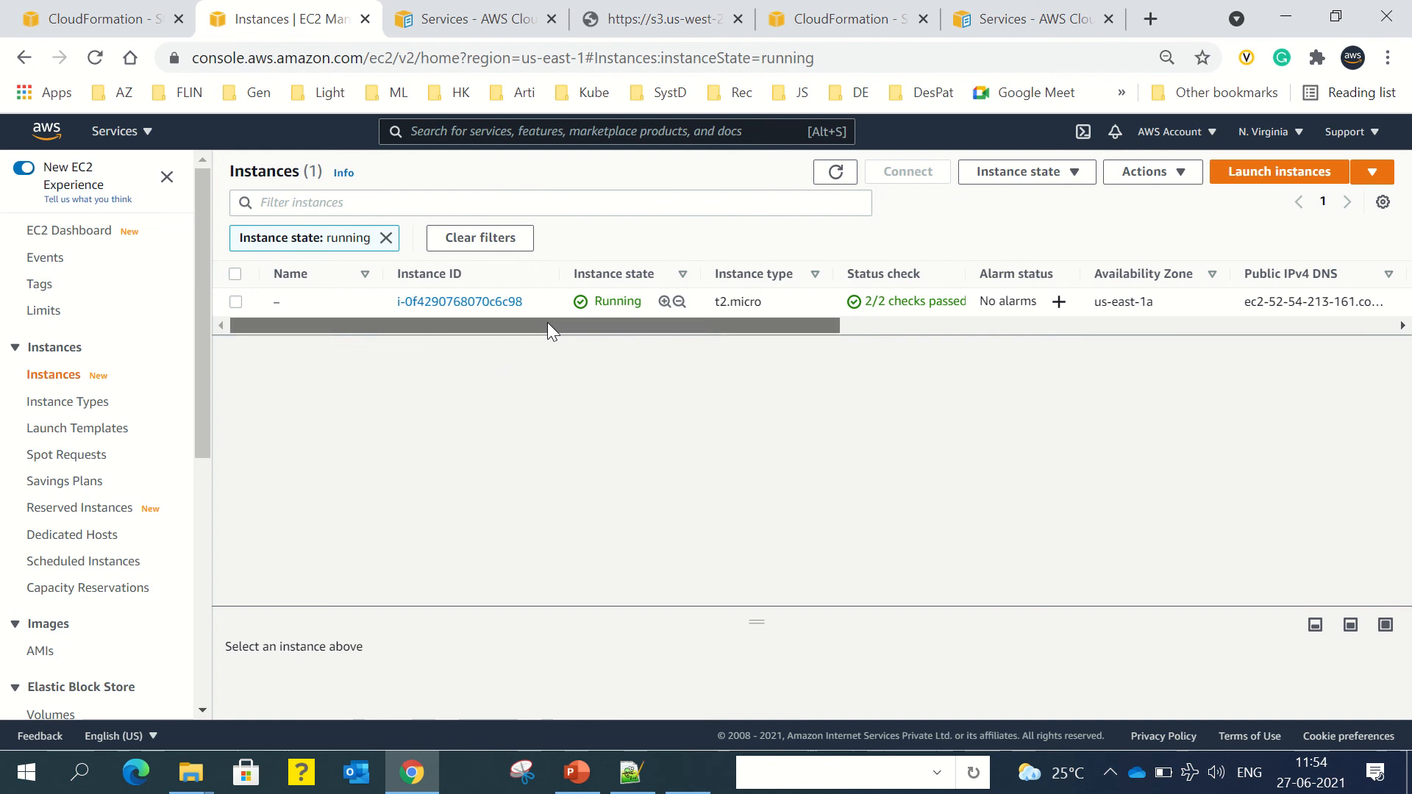
left_click(479, 303)
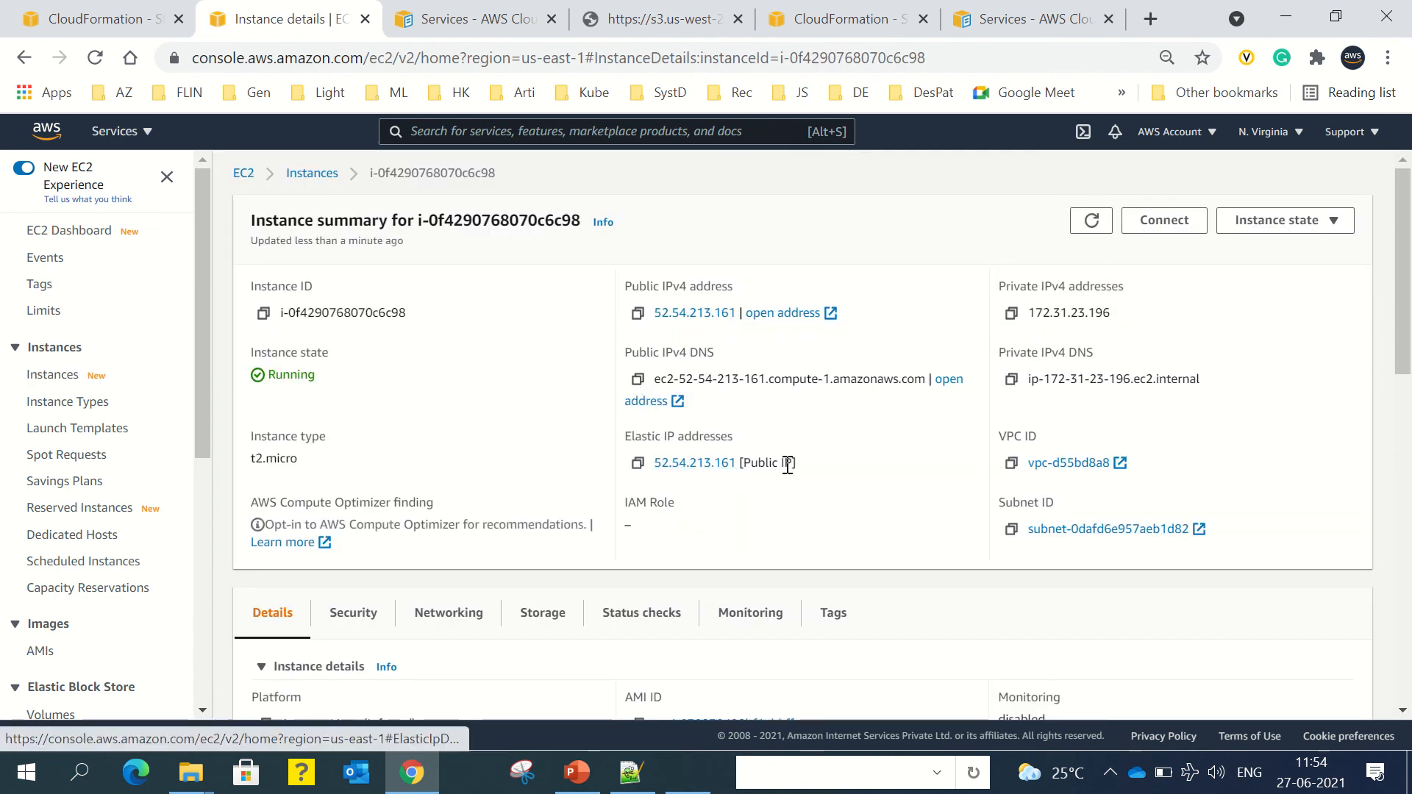
left_click_drag(794, 464, 652, 462)
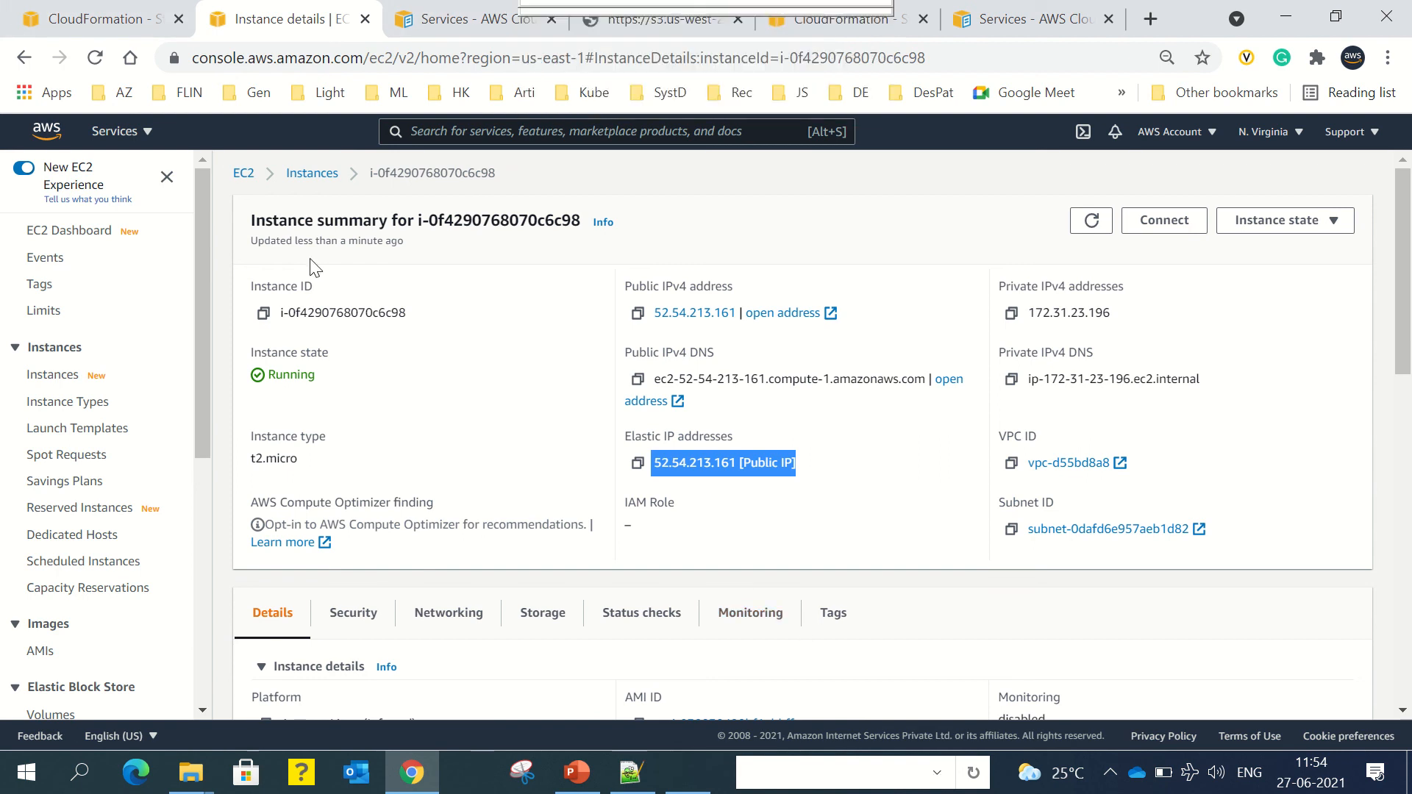
left_click(103, 21)
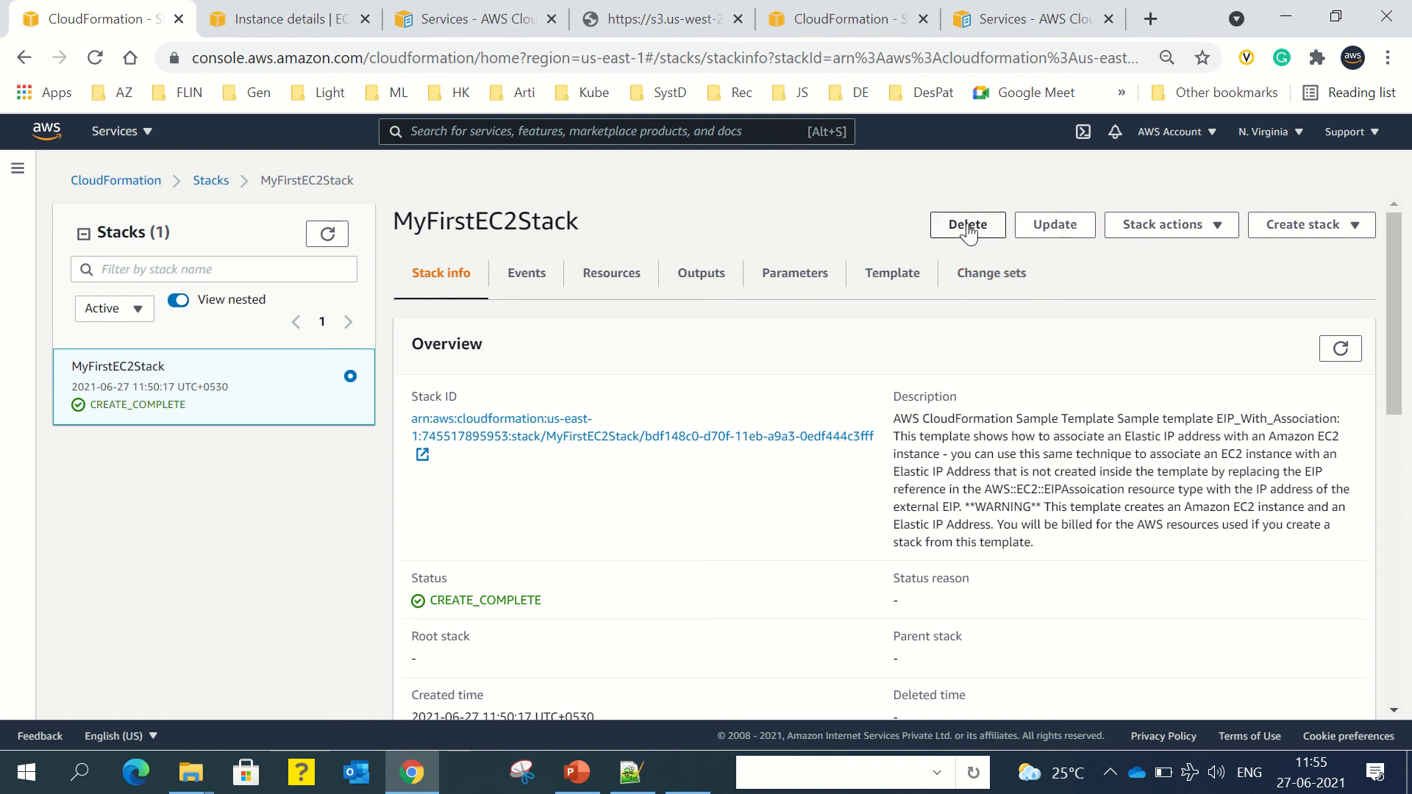
Step: Delete the MyFirstEC2Stack stack, confirm the deletion, and refresh its status
left_click(968, 227)
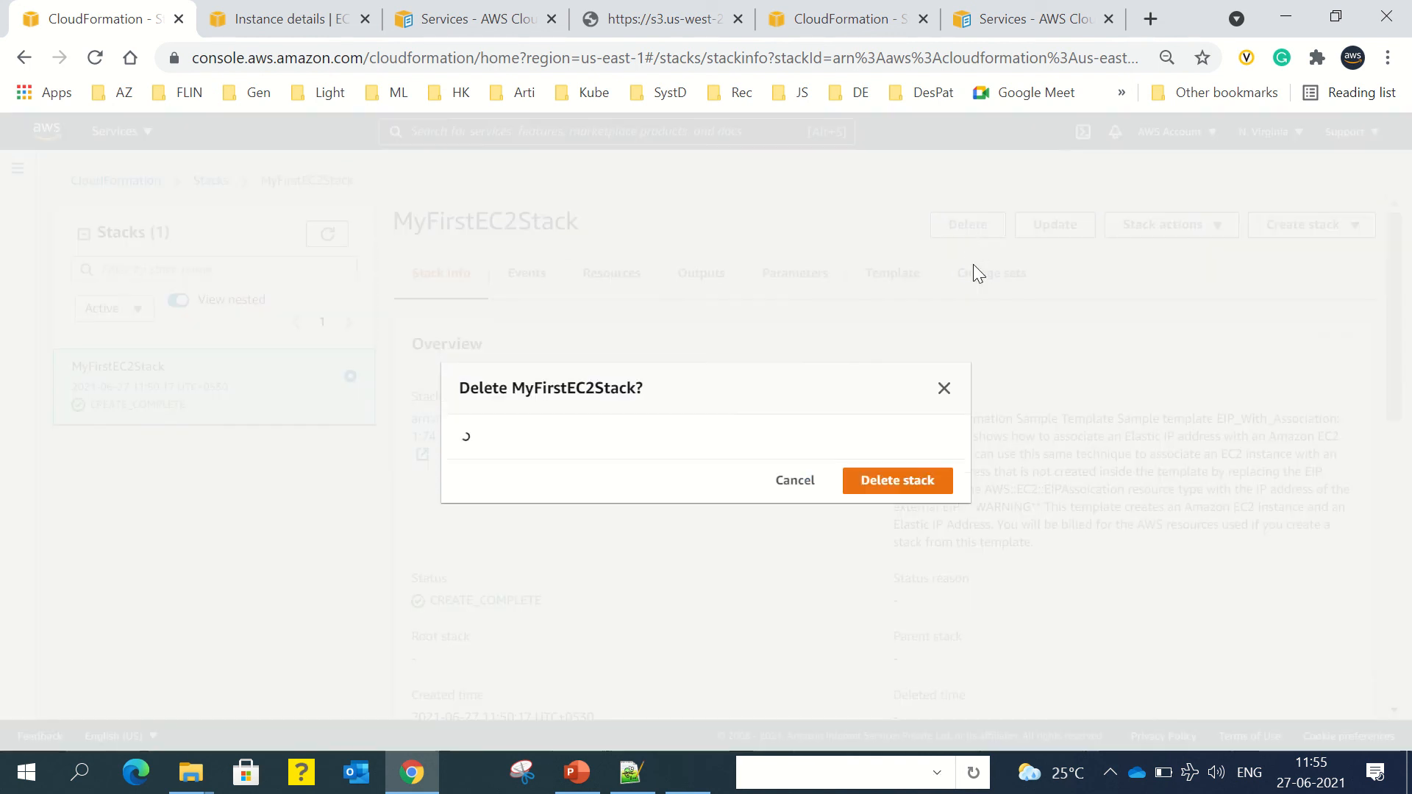
left_click(912, 491)
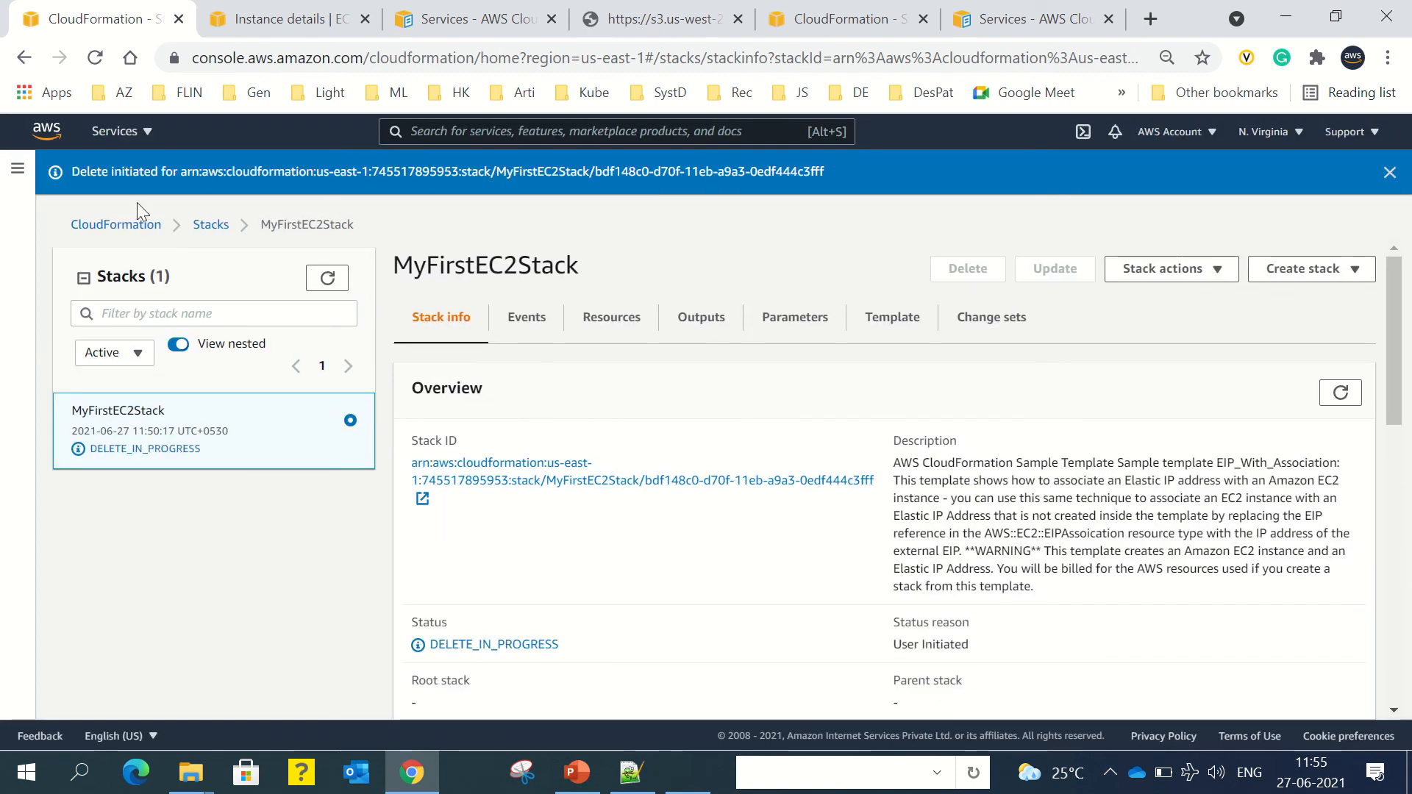
left_click(1339, 395)
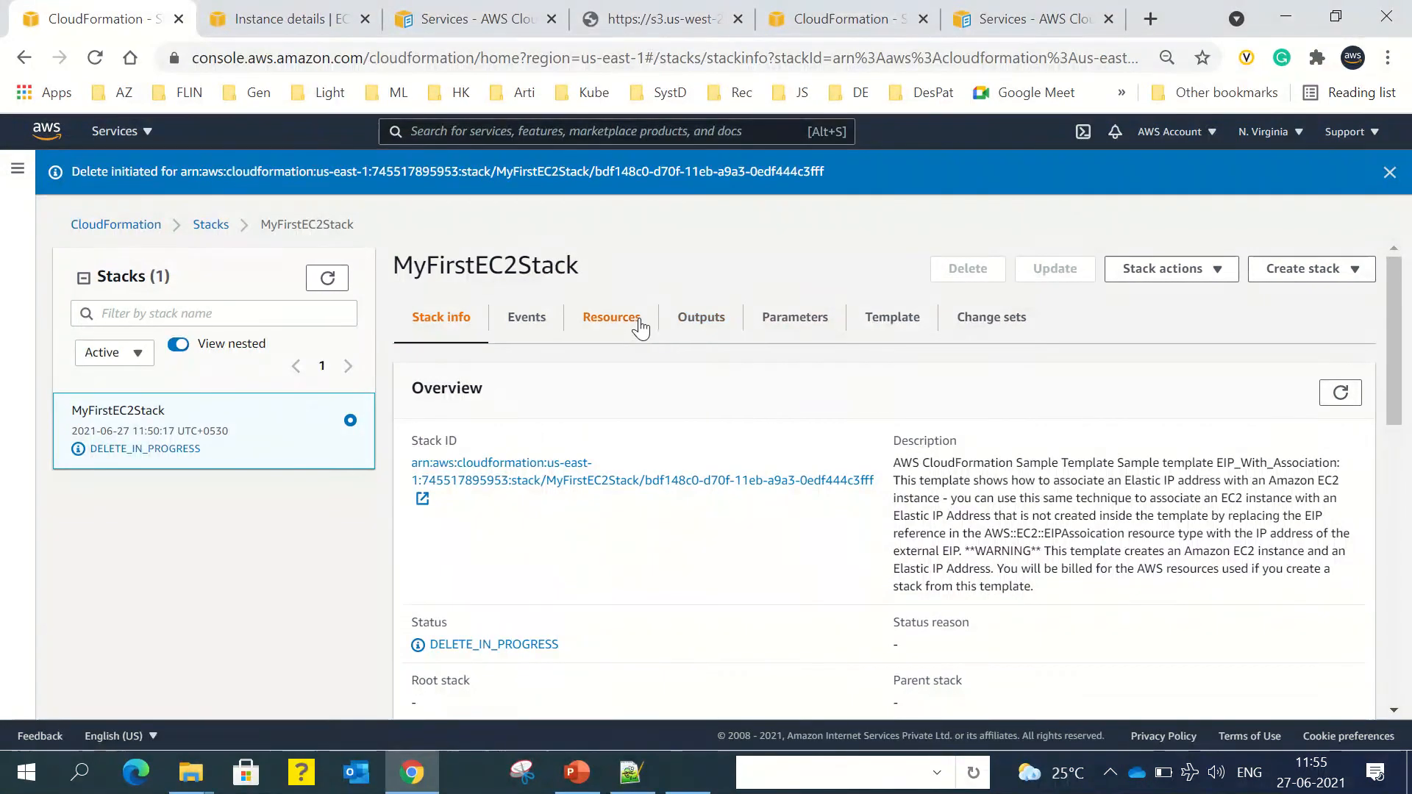
Step: Check the stack's Outputs and Events, refreshing until the resources show DELETE_COMPLETE
left_click(707, 320)
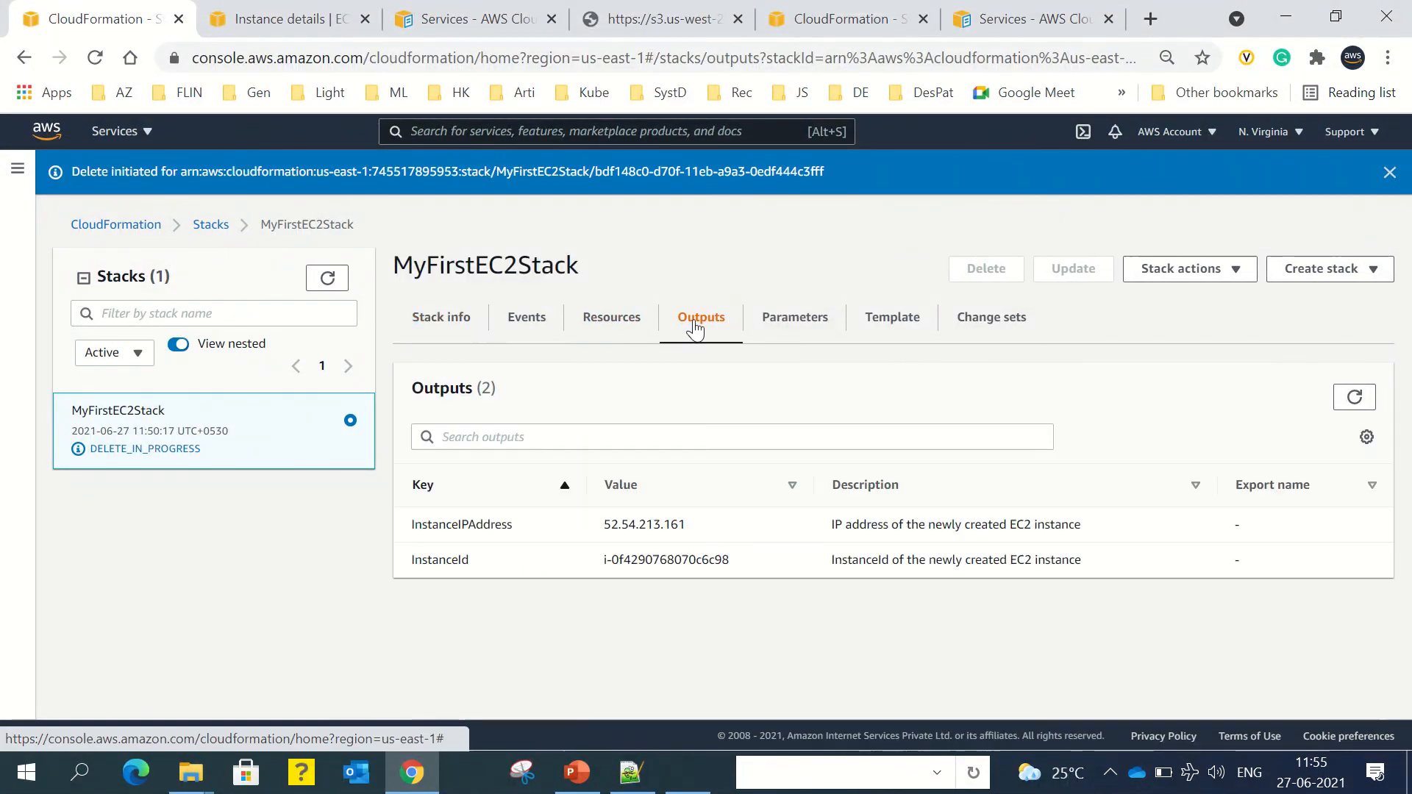
left_click(521, 318)
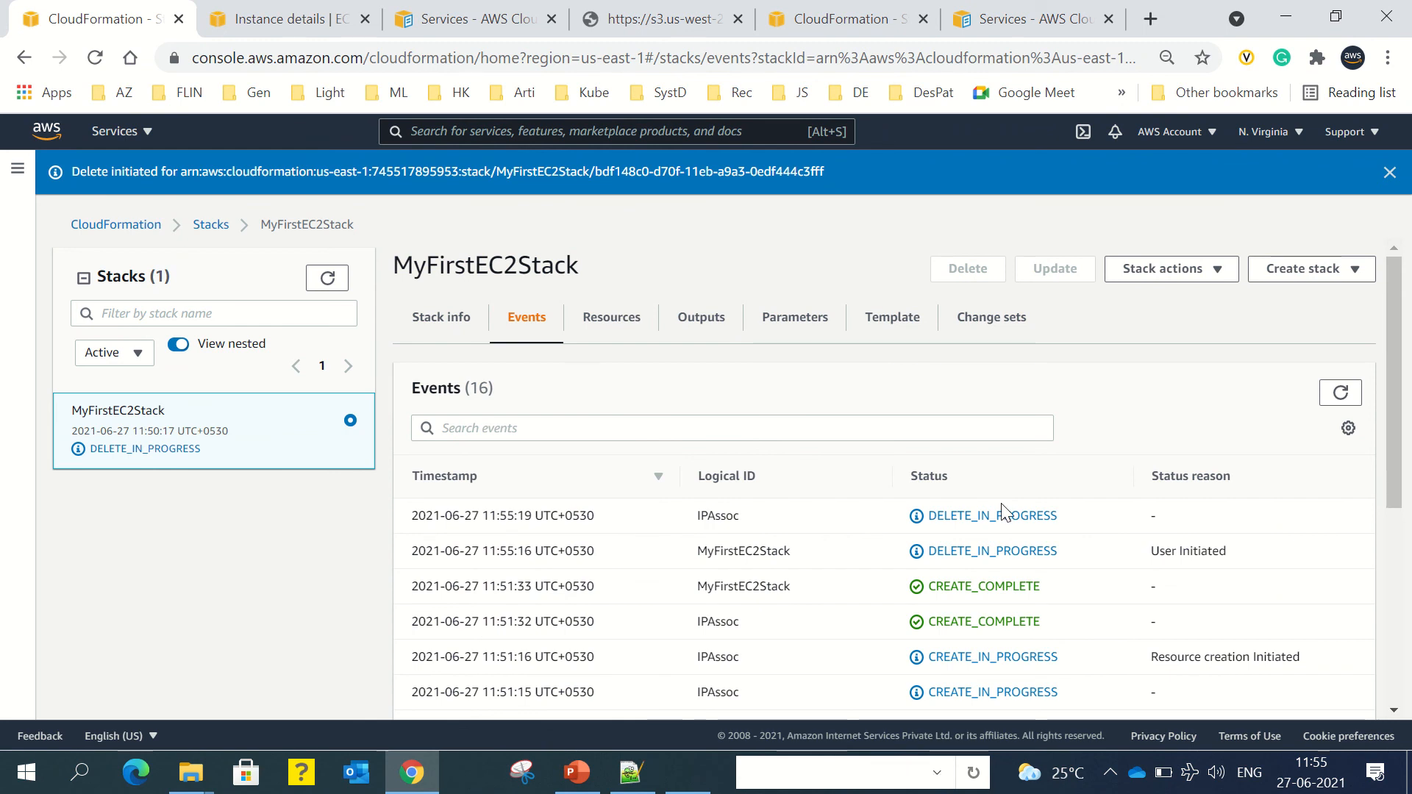
left_click(1342, 394)
mouse_move(527, 3)
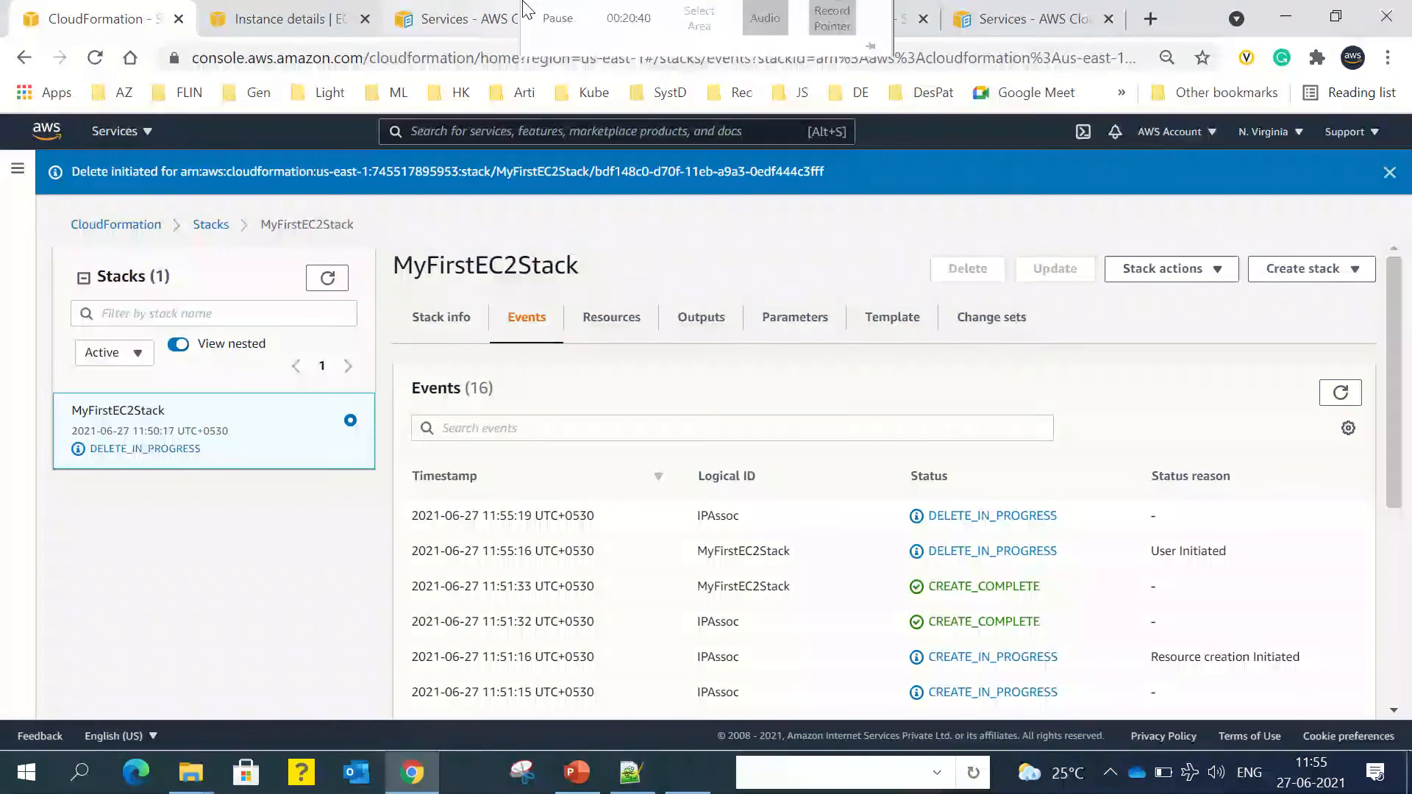
left_click(562, 43)
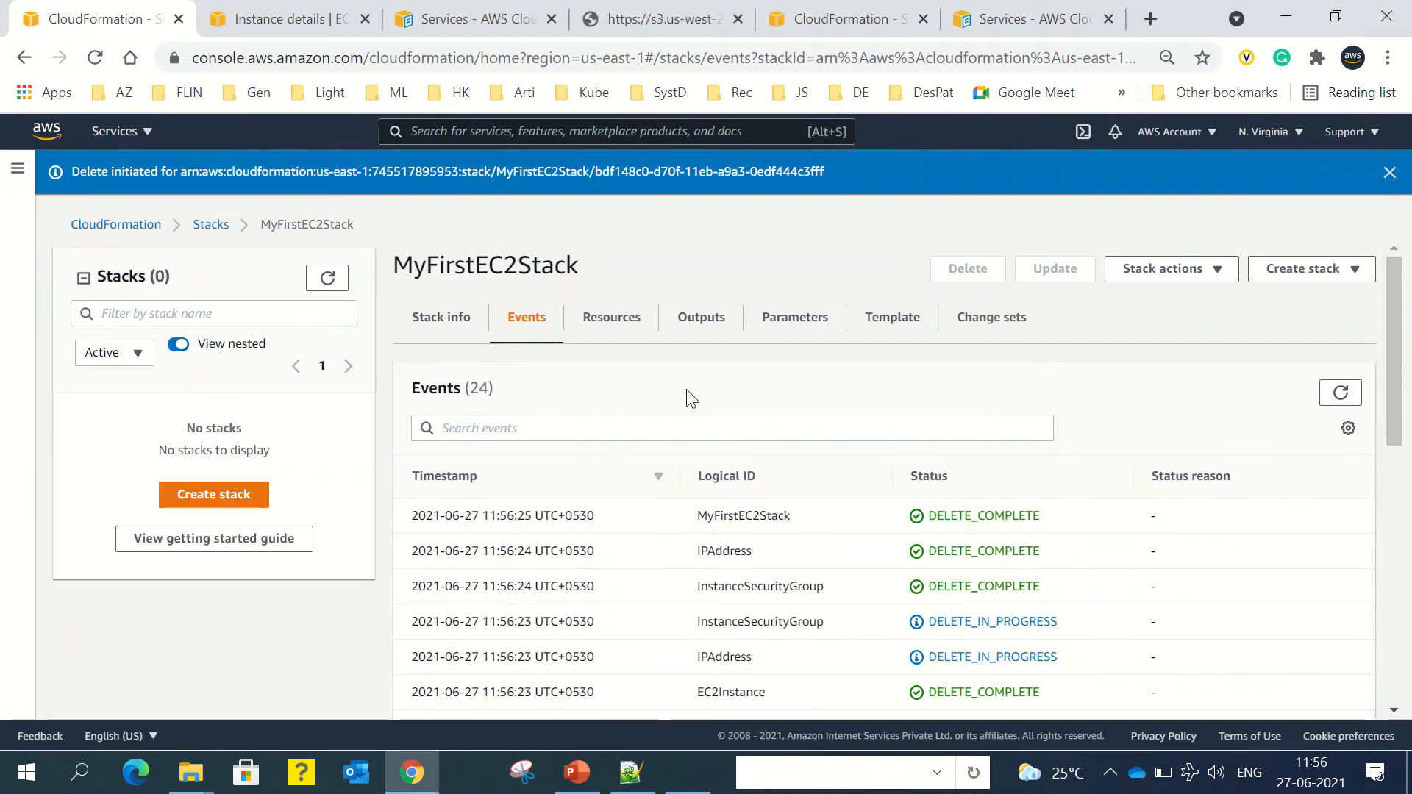
Step: Go back to the EC2 Instances list to confirm the t2.micro instance is Terminated
left_click(310, 21)
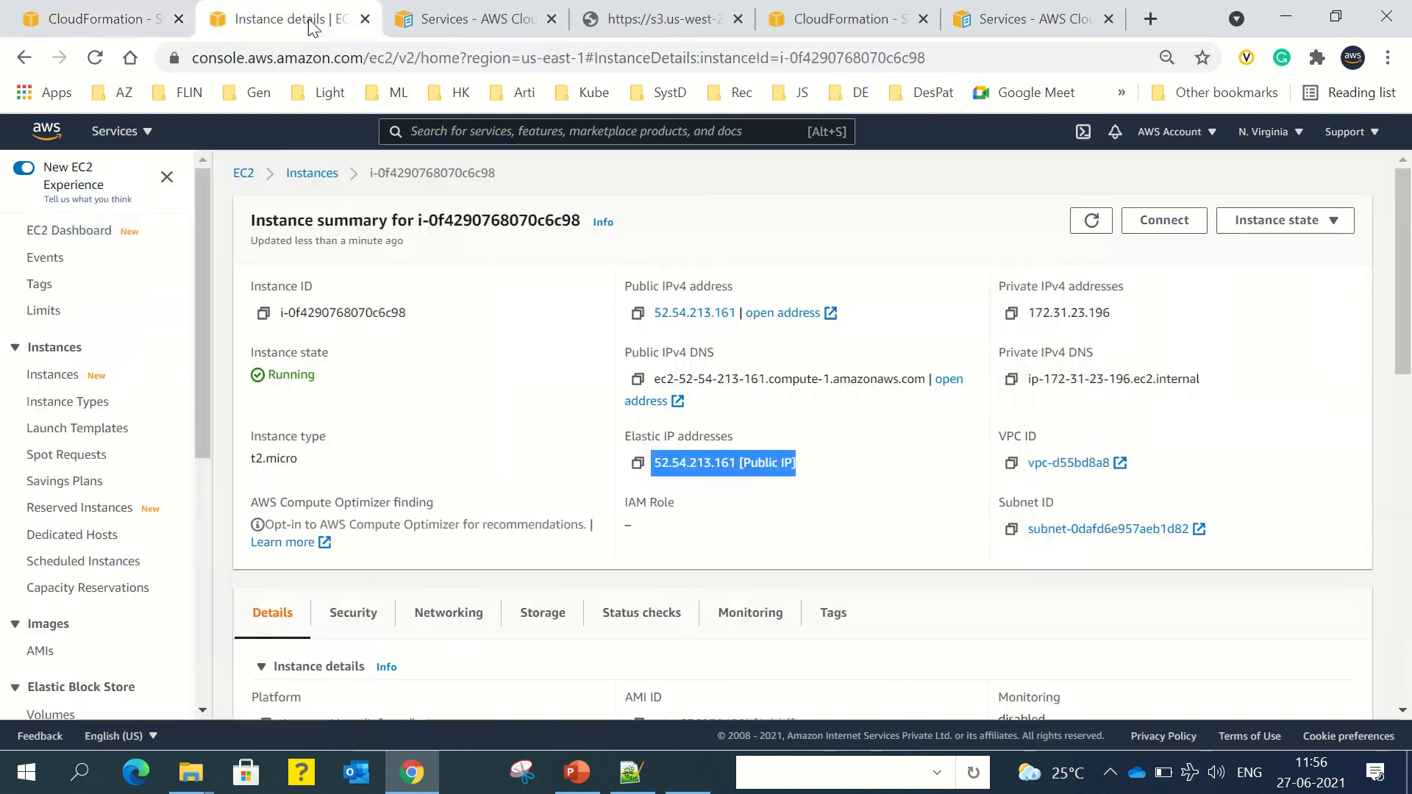
left_click(312, 175)
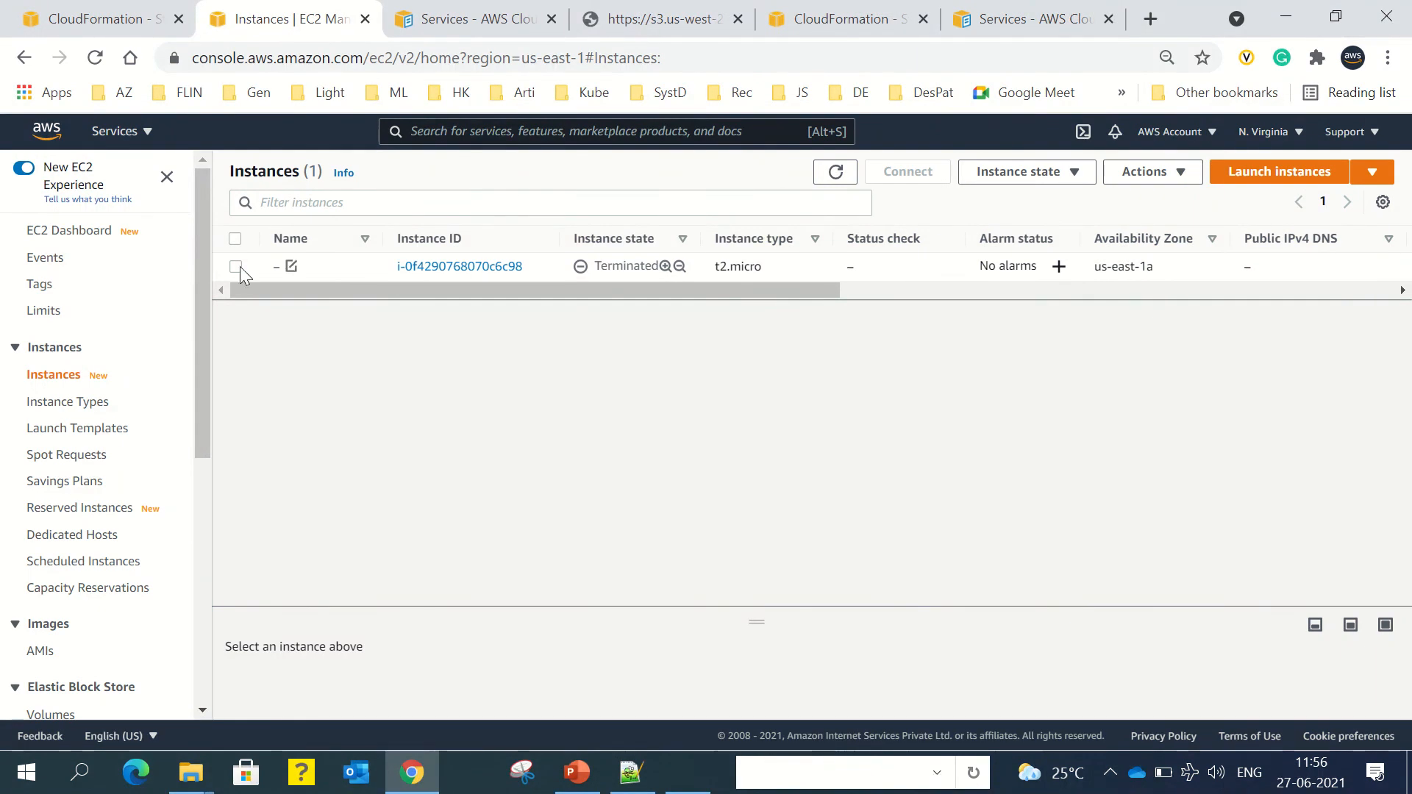
left_click(76, 407)
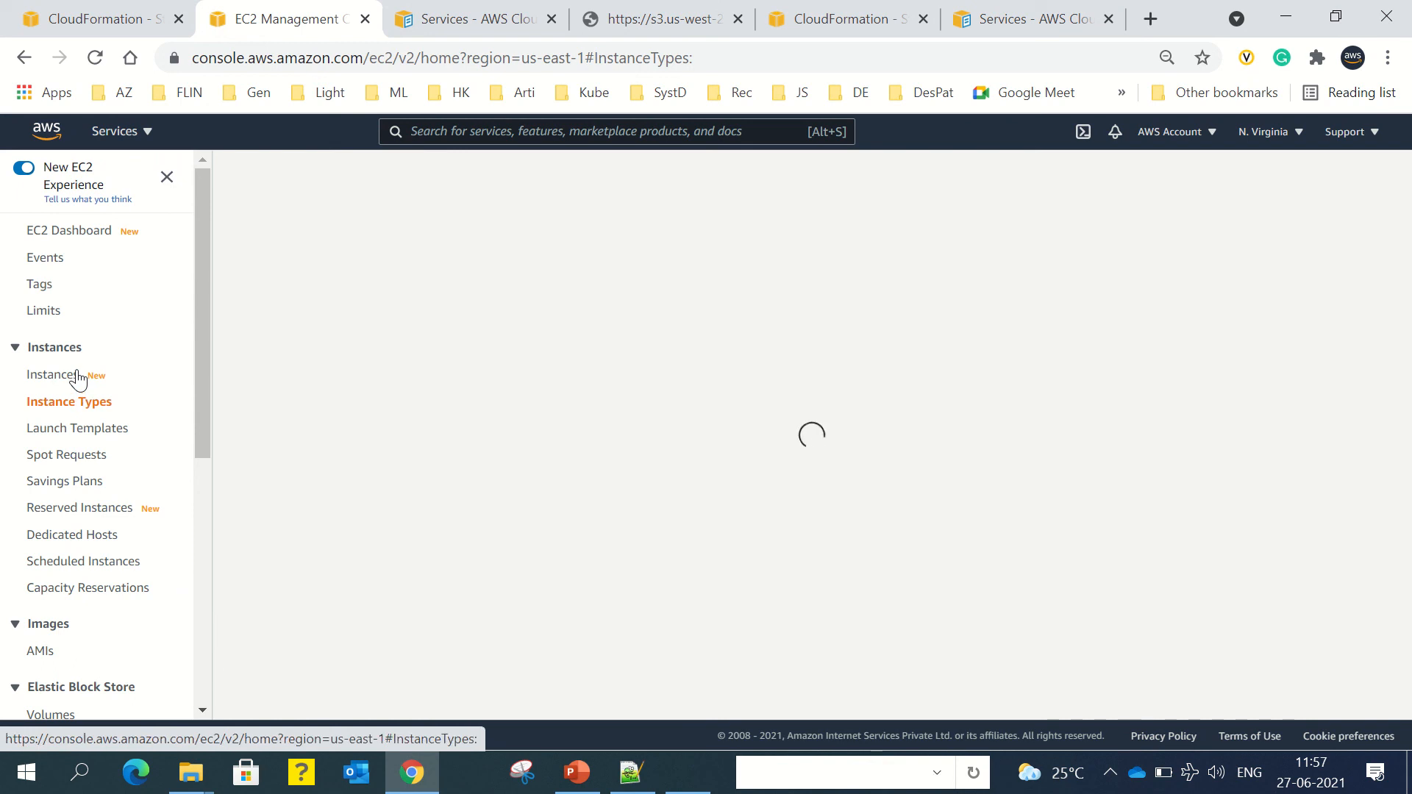
left_click(78, 381)
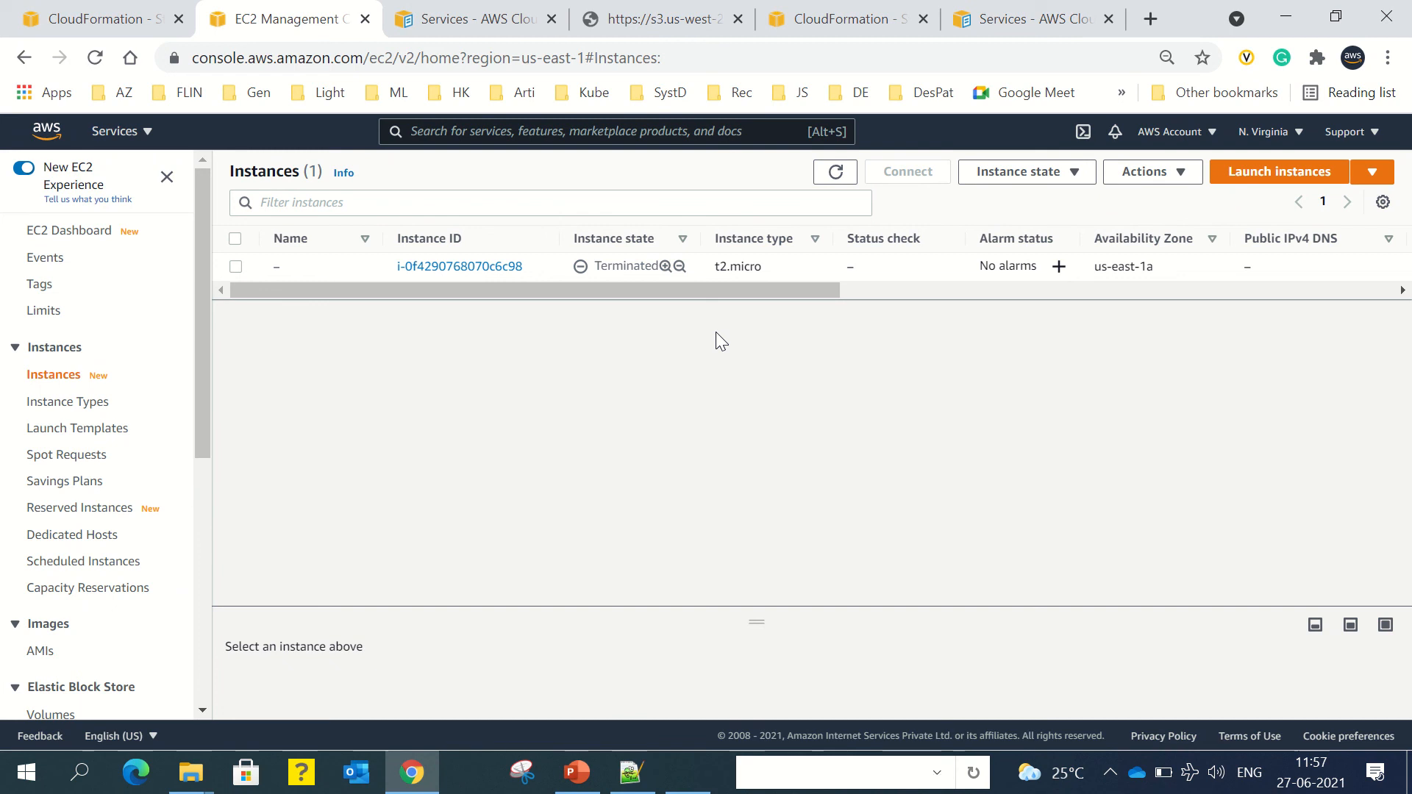
mouse_move(559, 15)
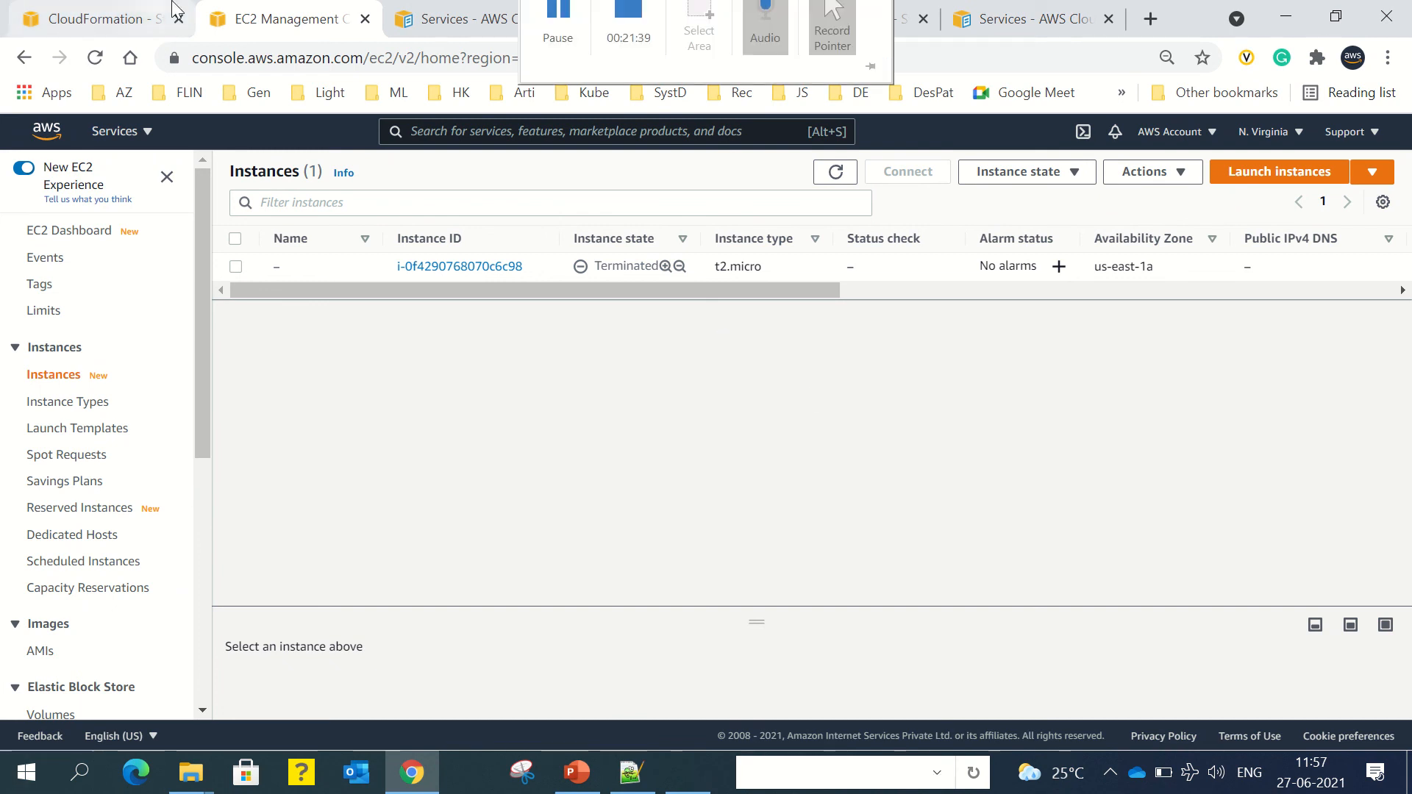